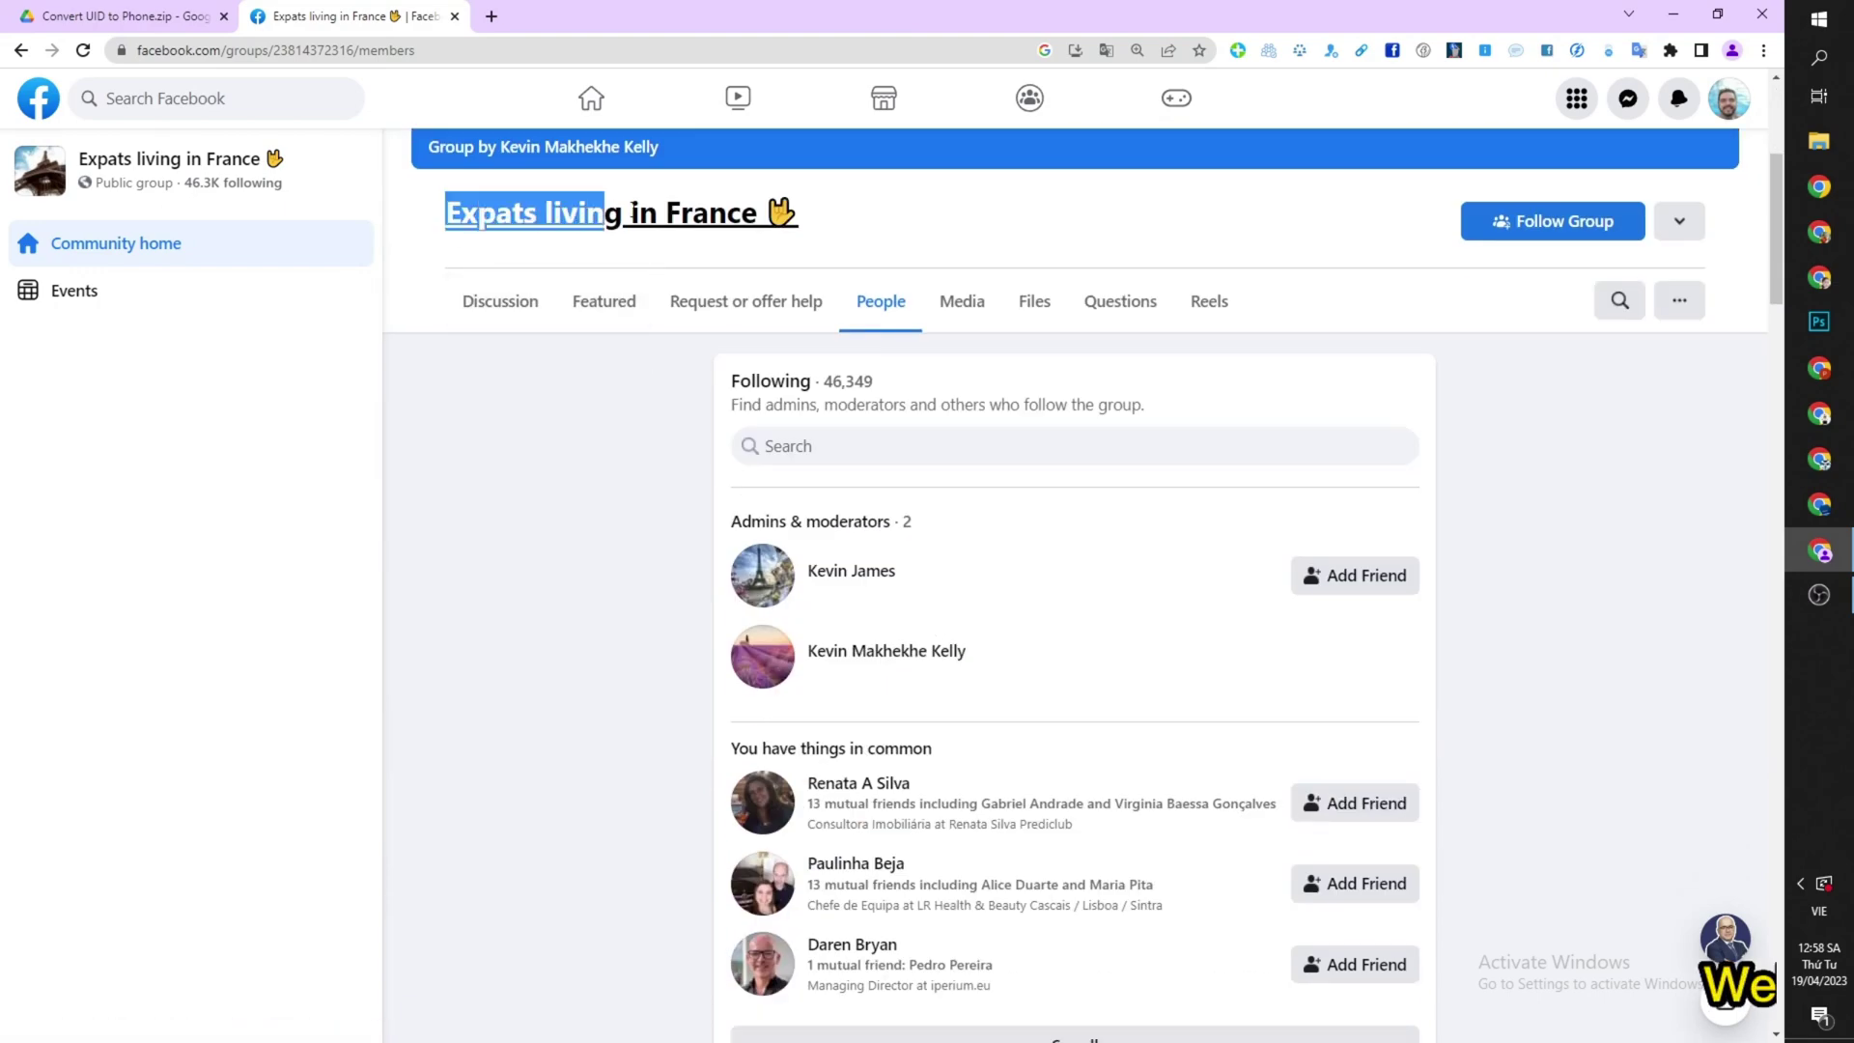
scroll(869, 260, up, 3)
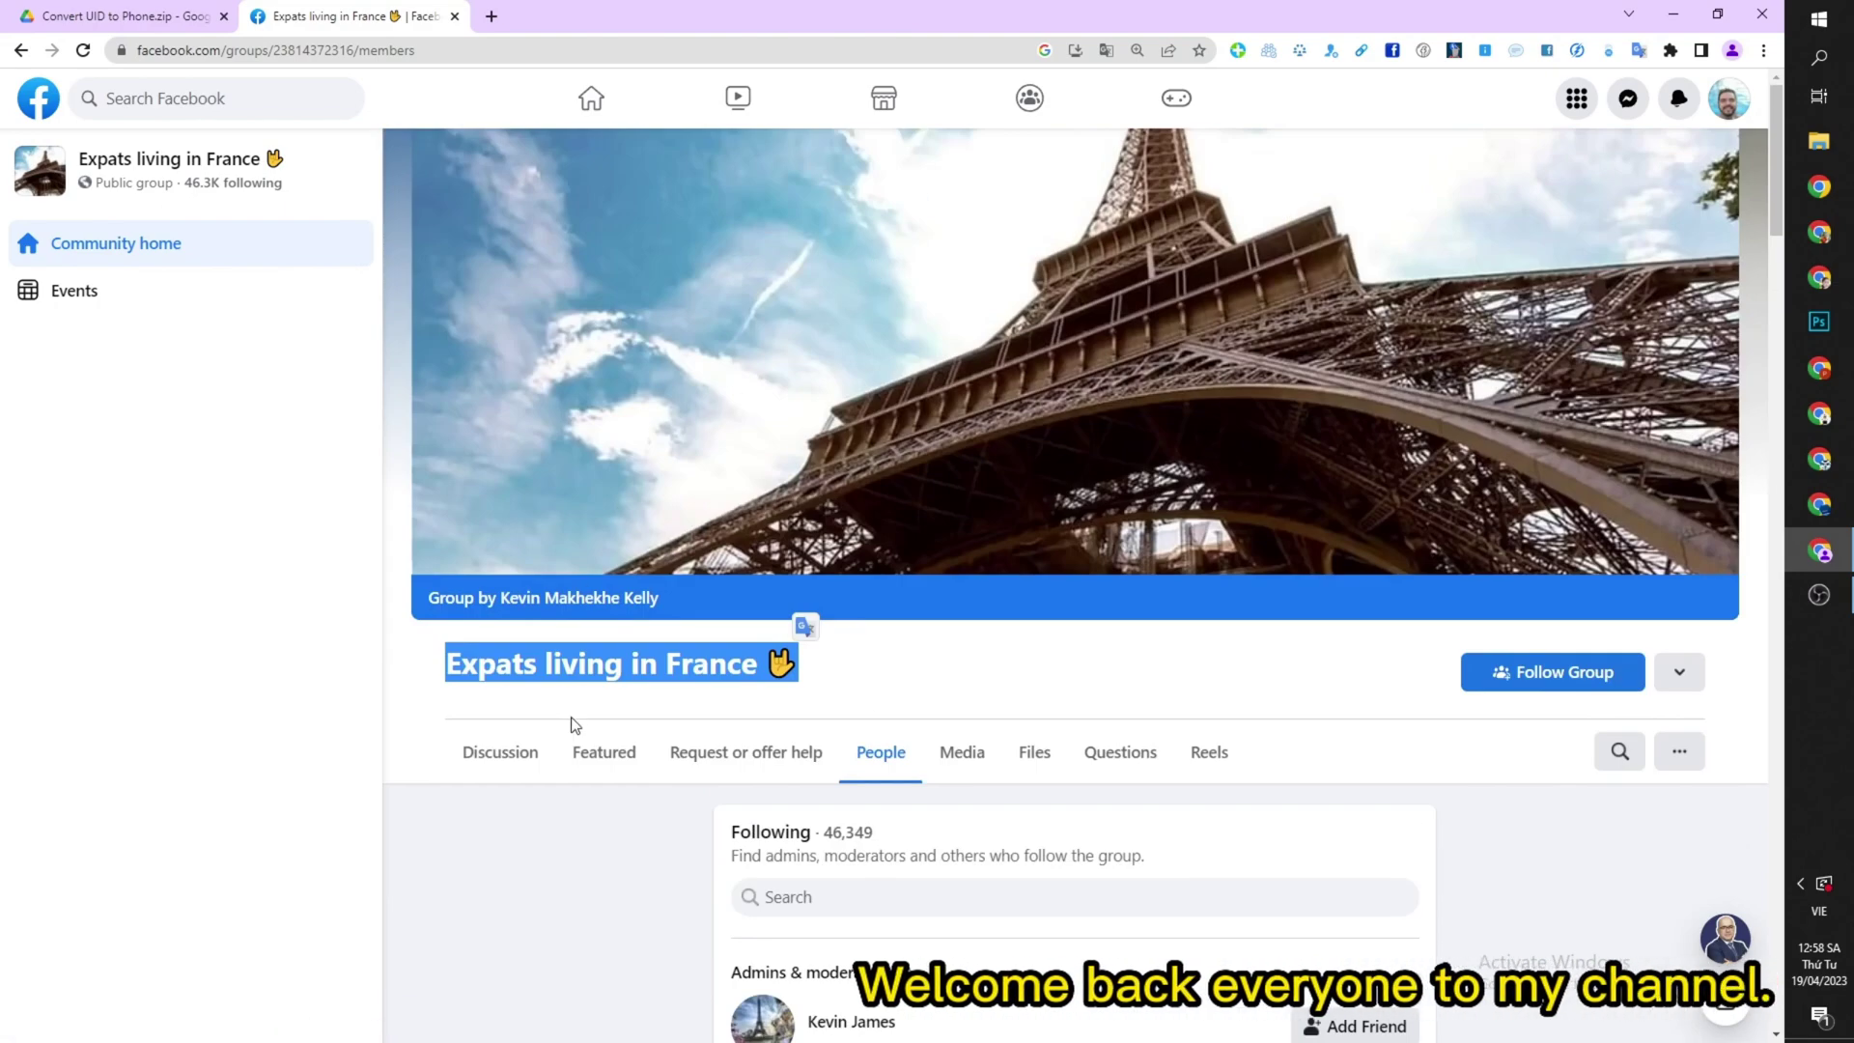
click(529, 754)
scroll(541, 580, down, 10)
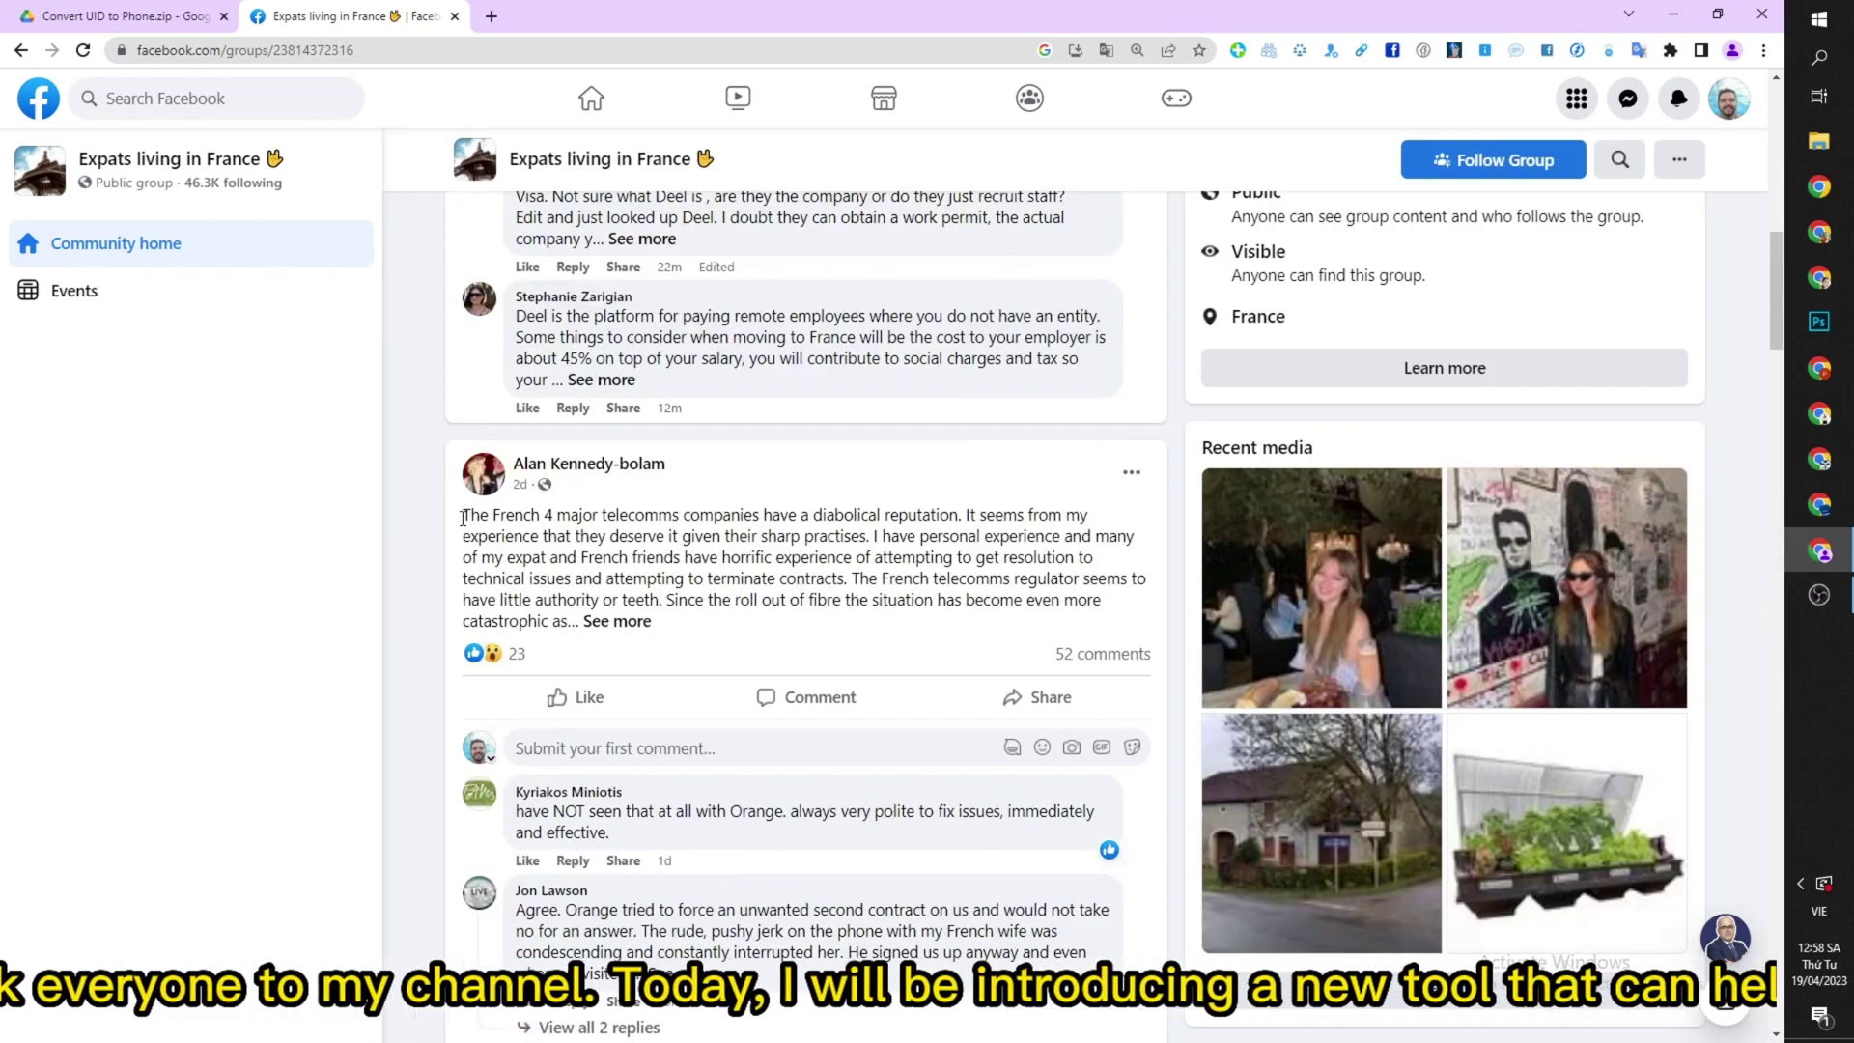
drag(464, 524, 705, 599)
scroll(828, 580, up, 3)
scroll(828, 580, down, 6)
scroll(824, 579, down, 5)
scroll(823, 579, down, 3)
scroll(821, 568, up, 10)
scroll(825, 579, up, 10)
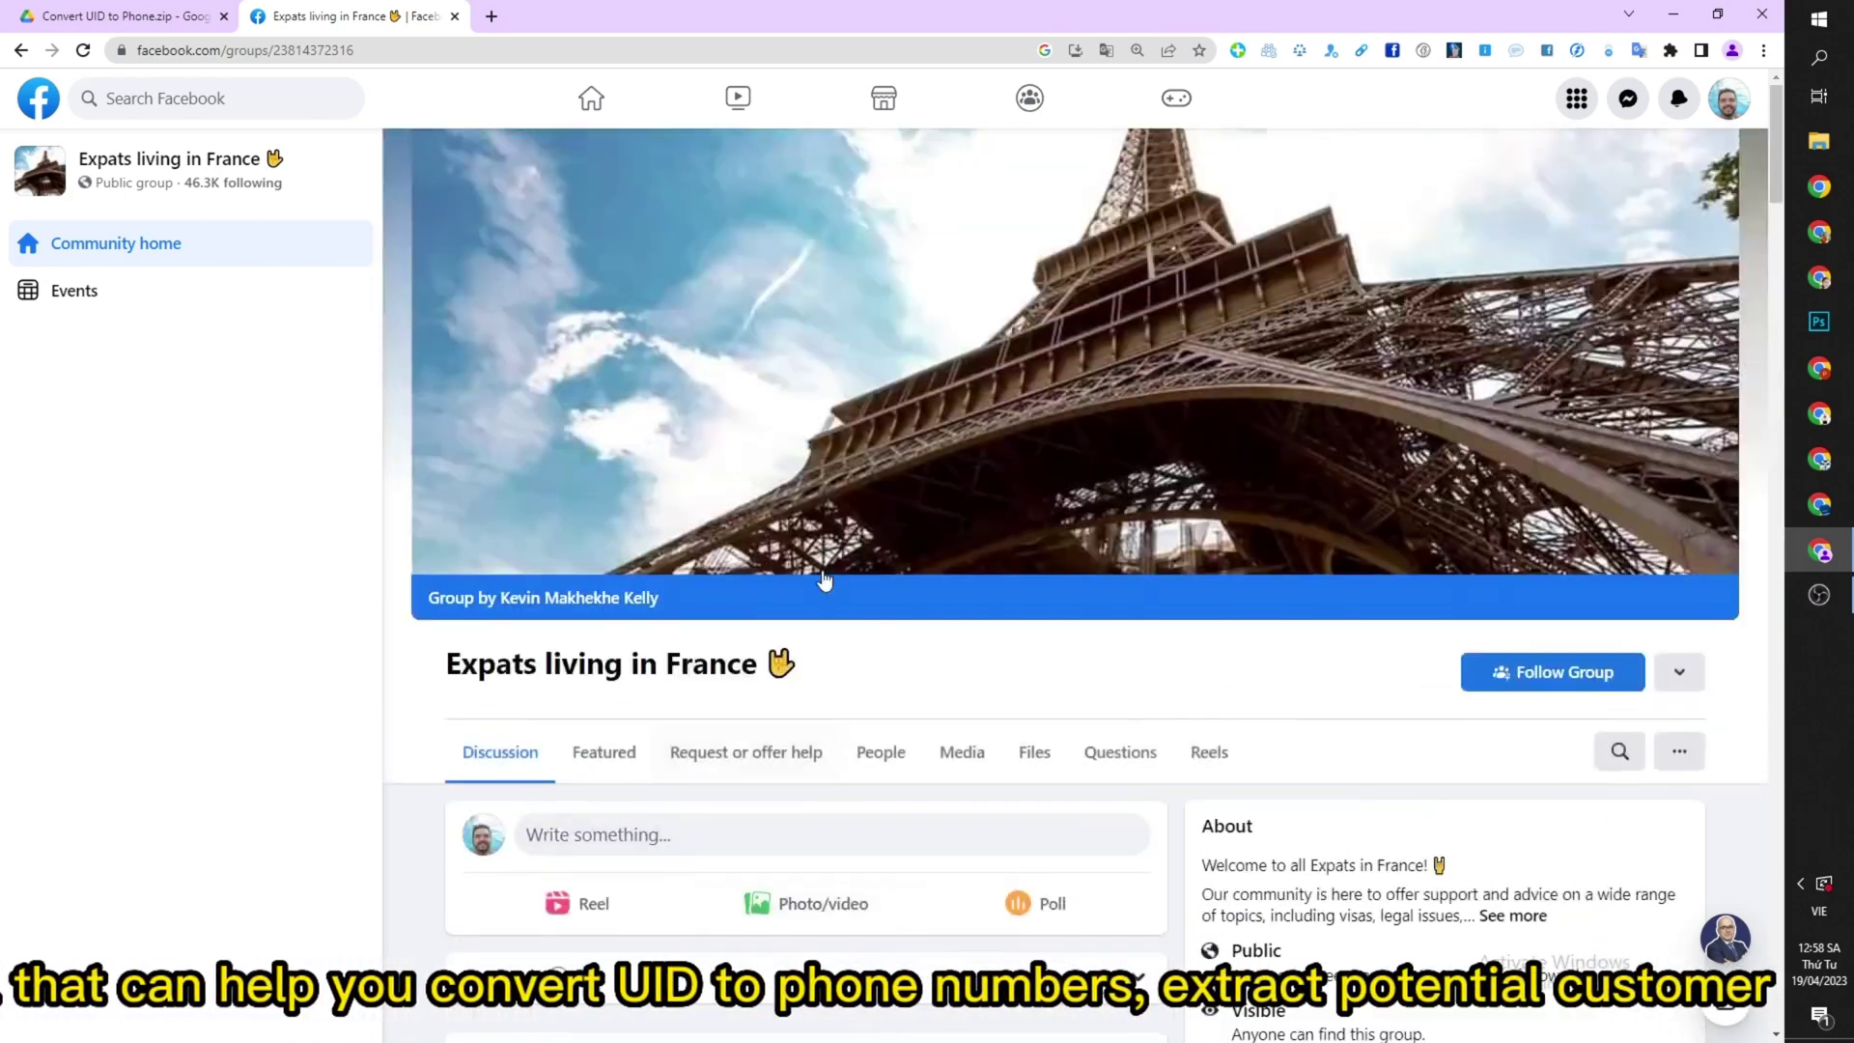
click(870, 759)
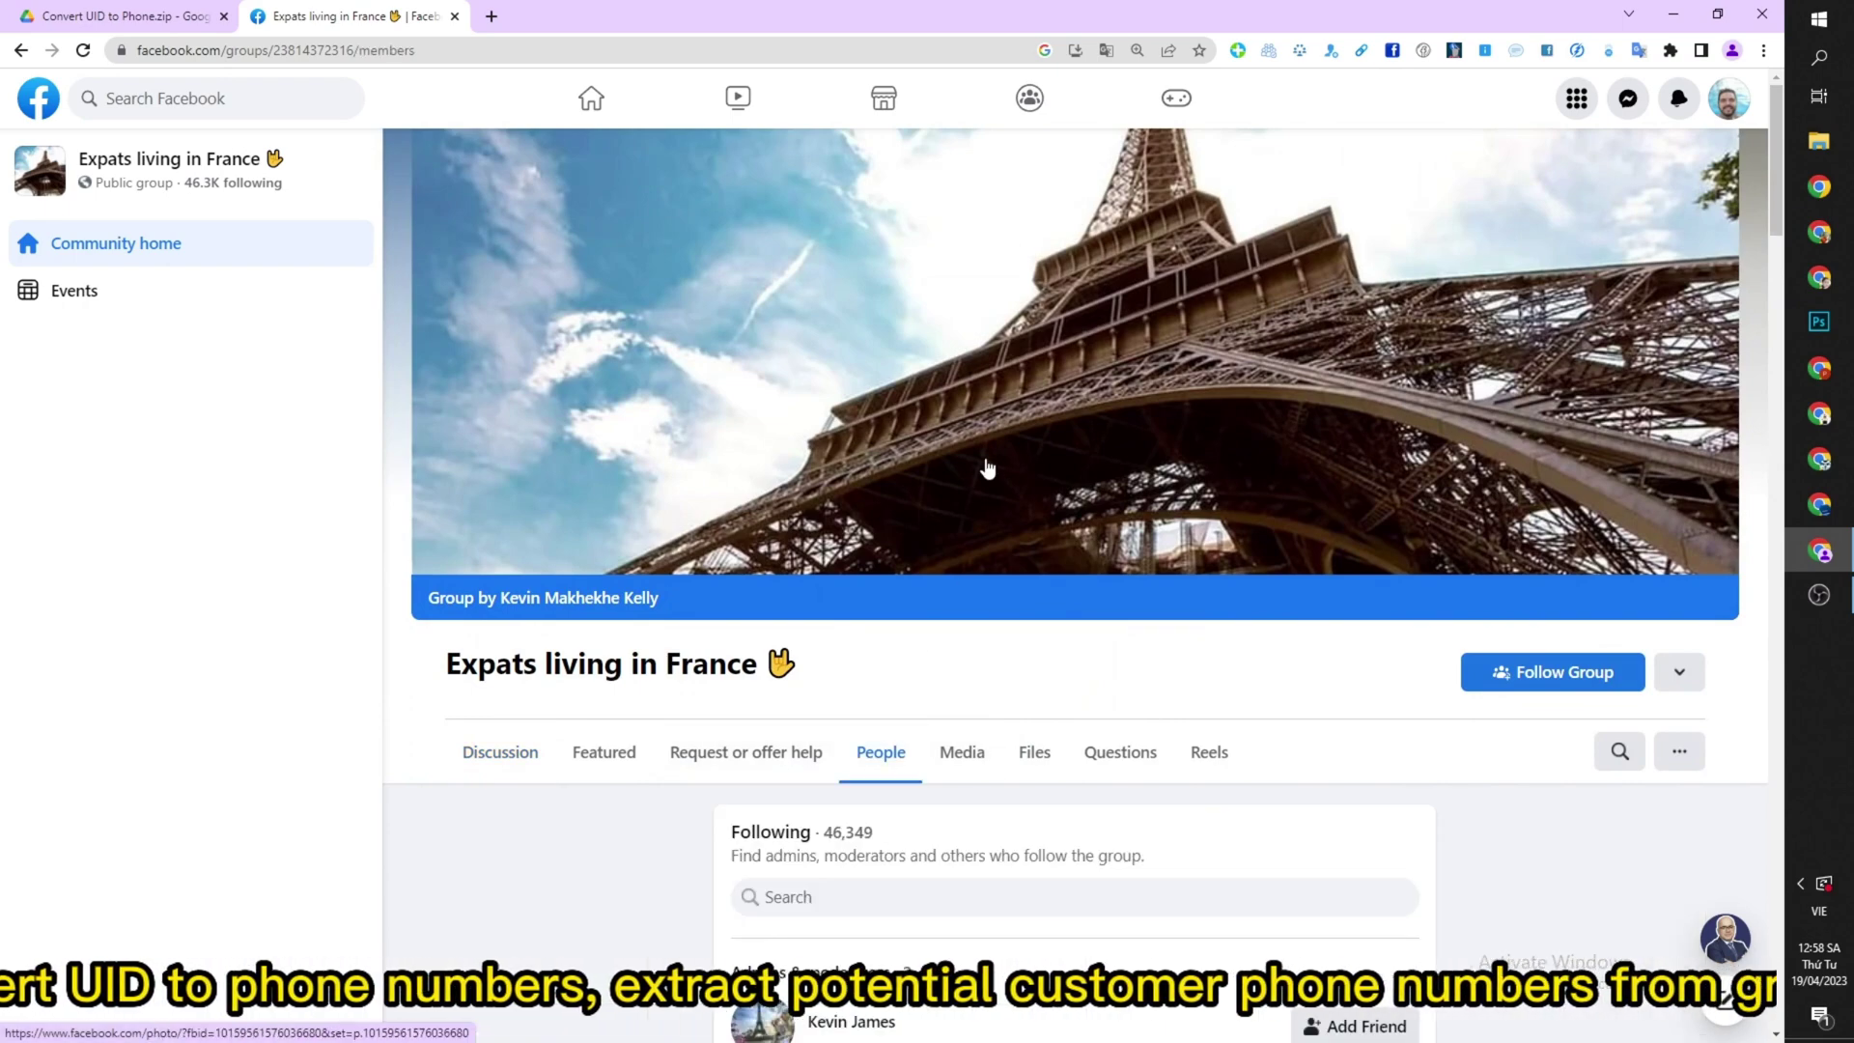
scroll(981, 461, down, 3)
scroll(671, 525, down, 3)
scroll(779, 567, down, 2)
scroll(779, 568, down, 1)
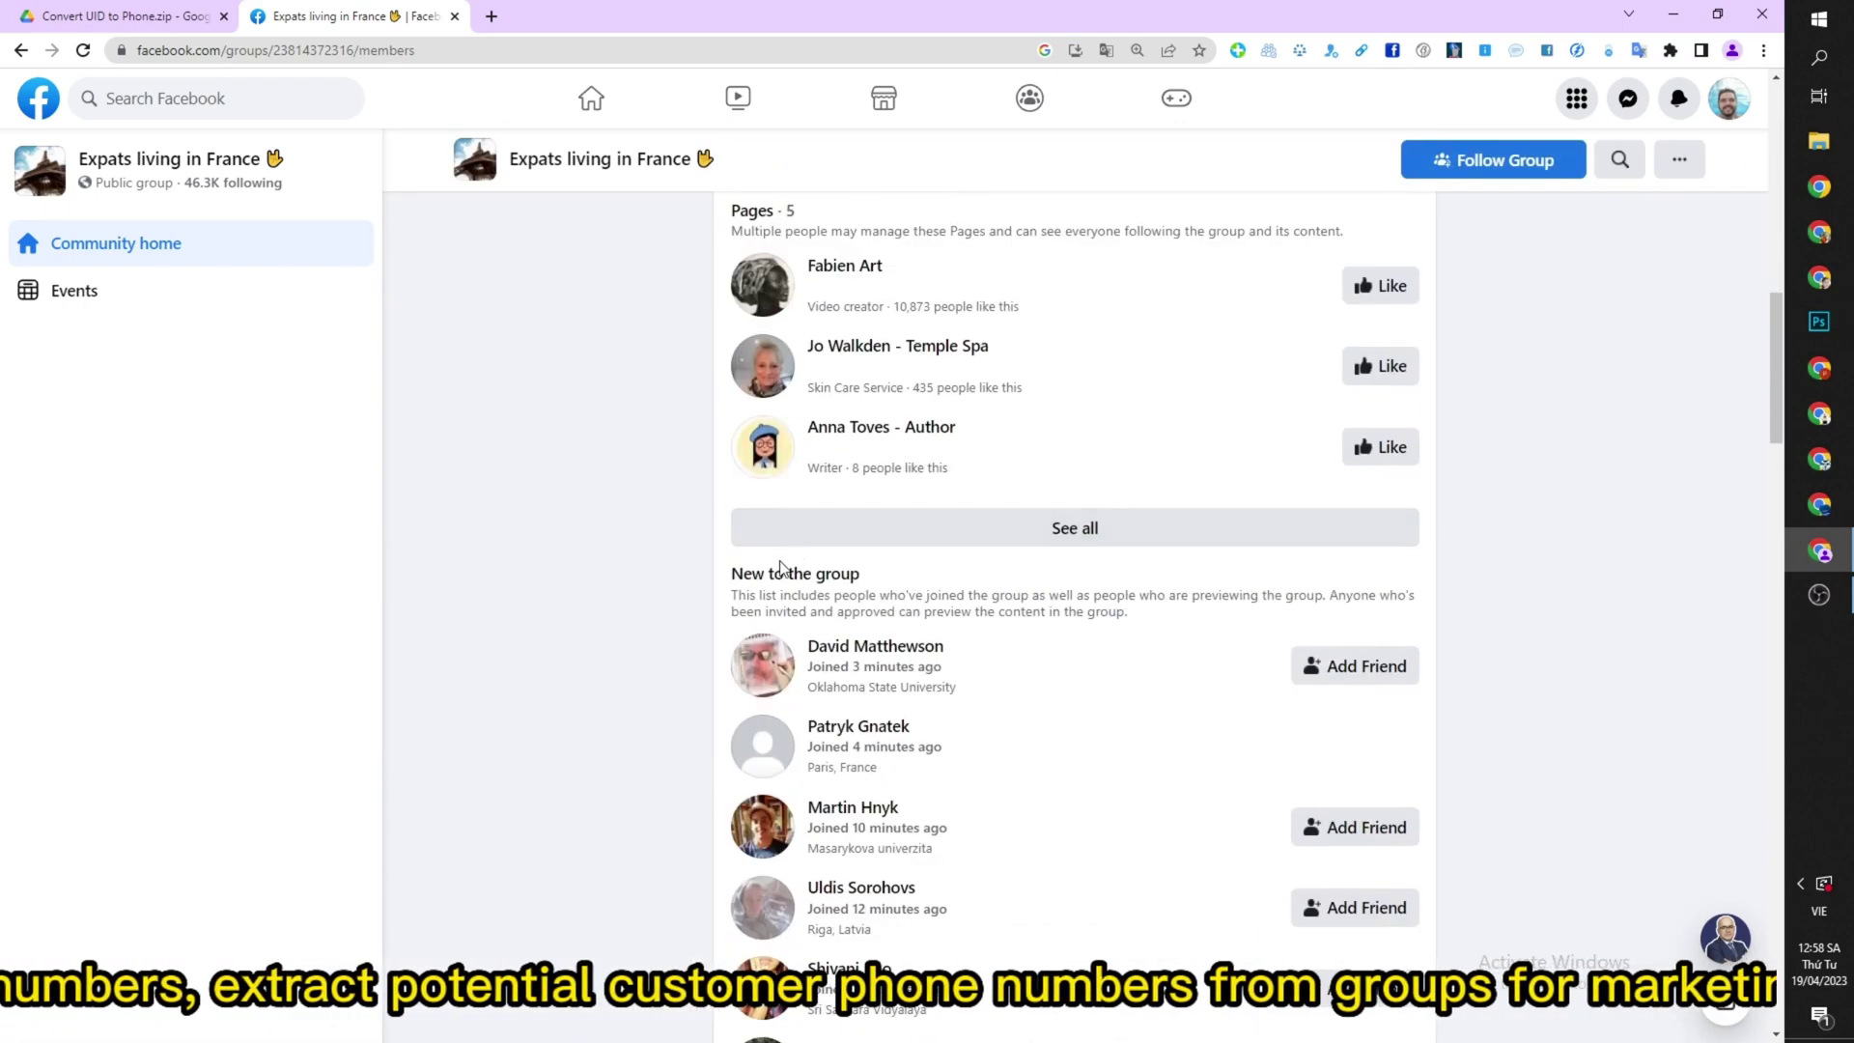
mouse_move(722, 580)
mouse_down()
mouse_move(928, 776)
mouse_move(939, 1004)
mouse_up()
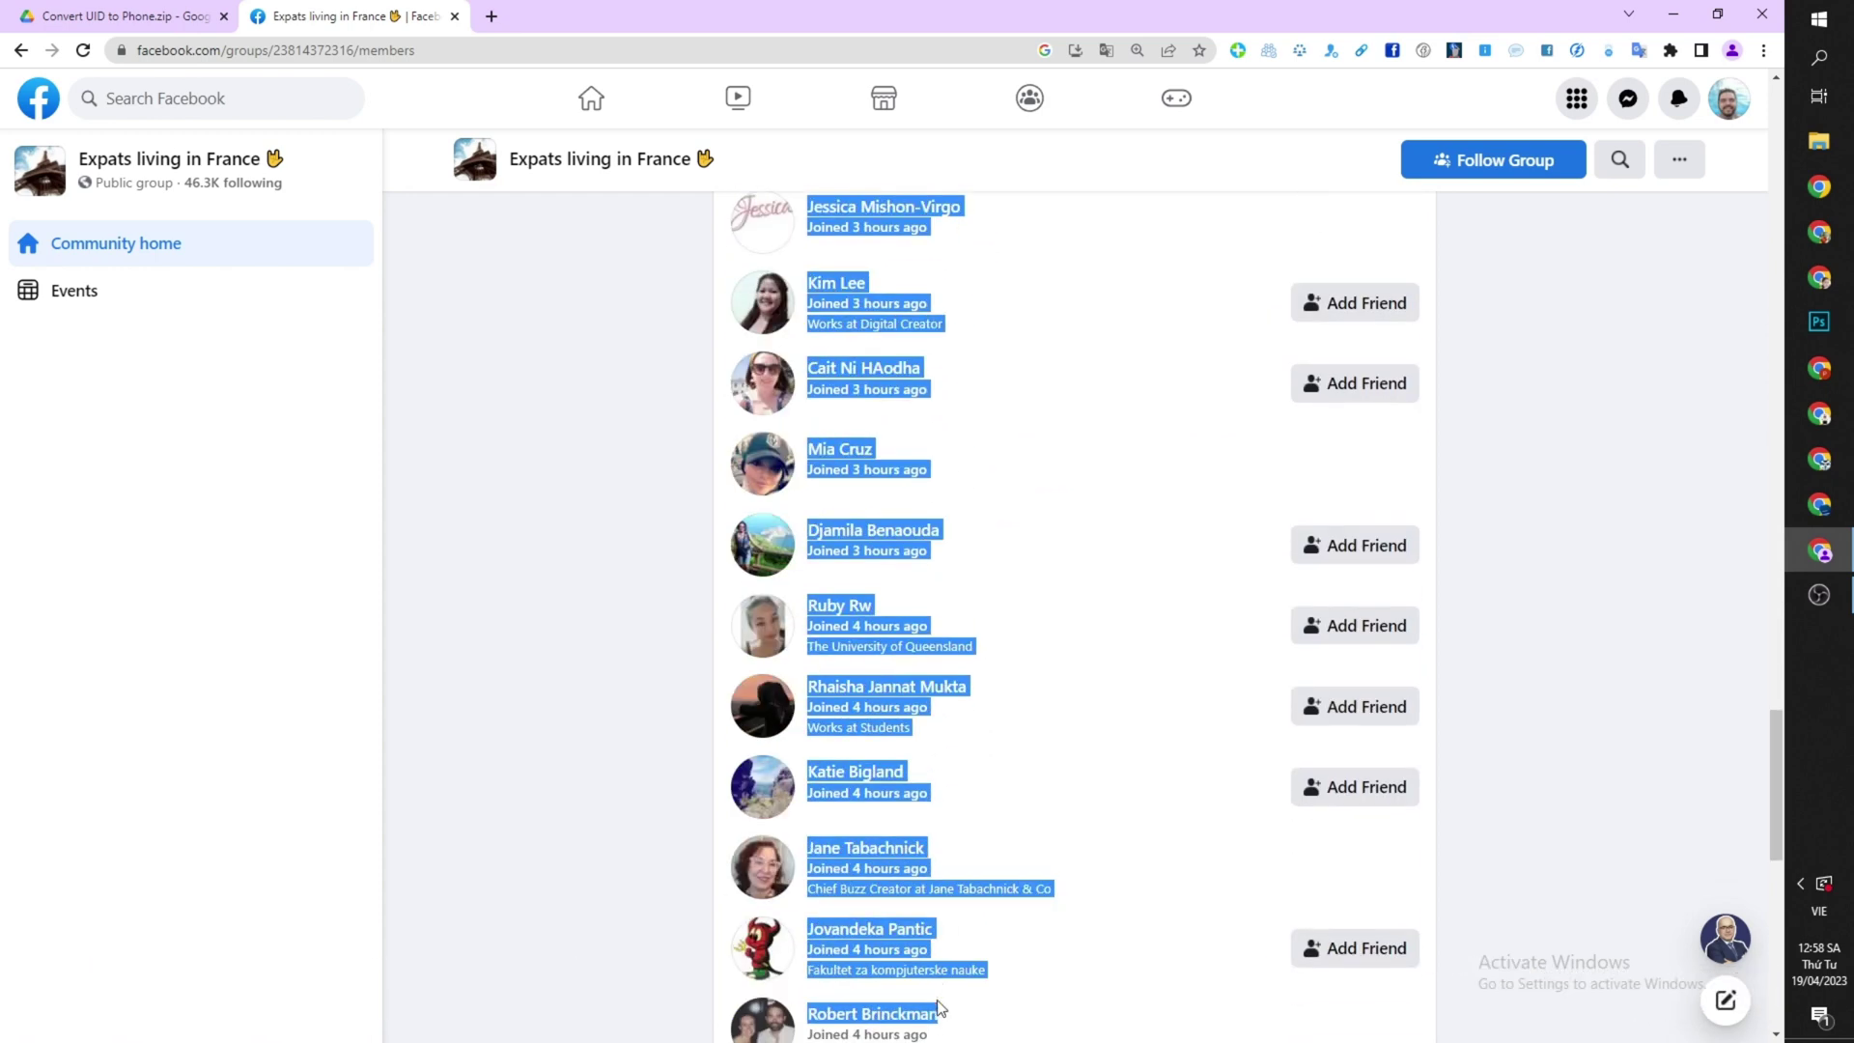
click(631, 633)
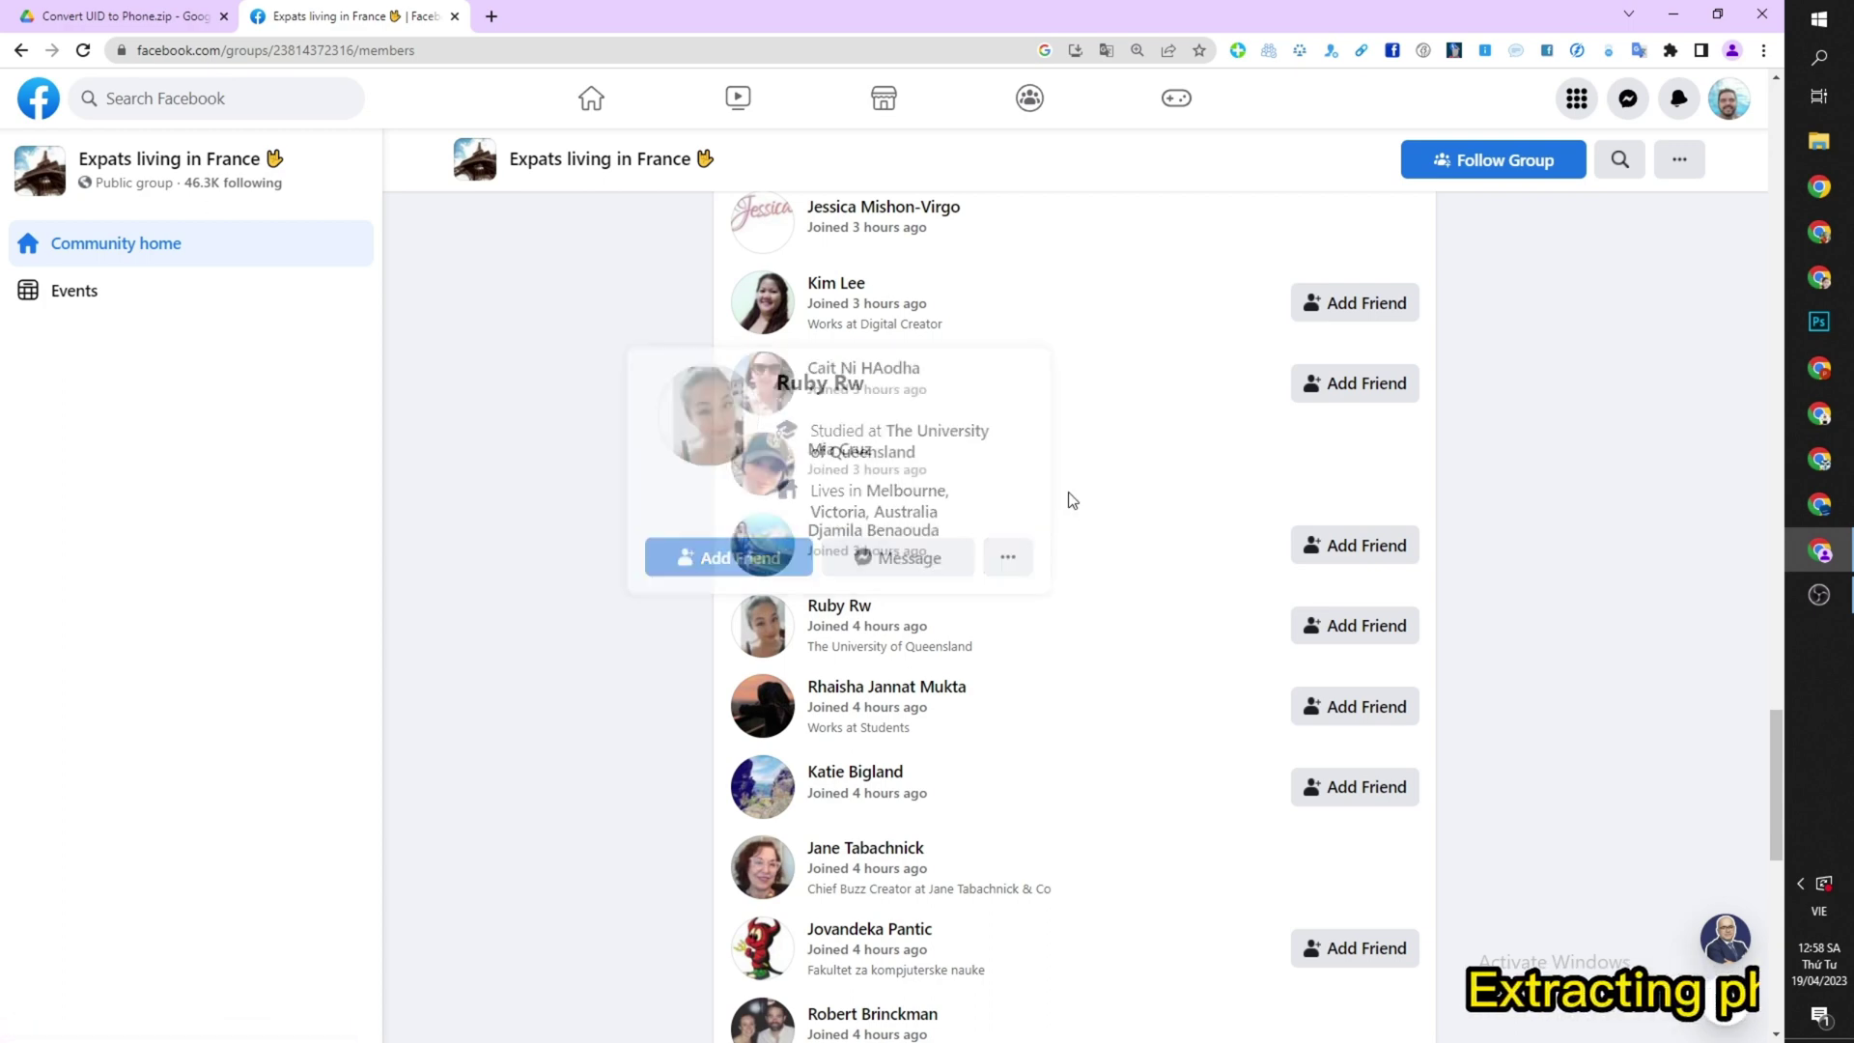
scroll(1068, 490, up, 10)
scroll(1068, 491, up, 5)
scroll(1068, 492, up, 5)
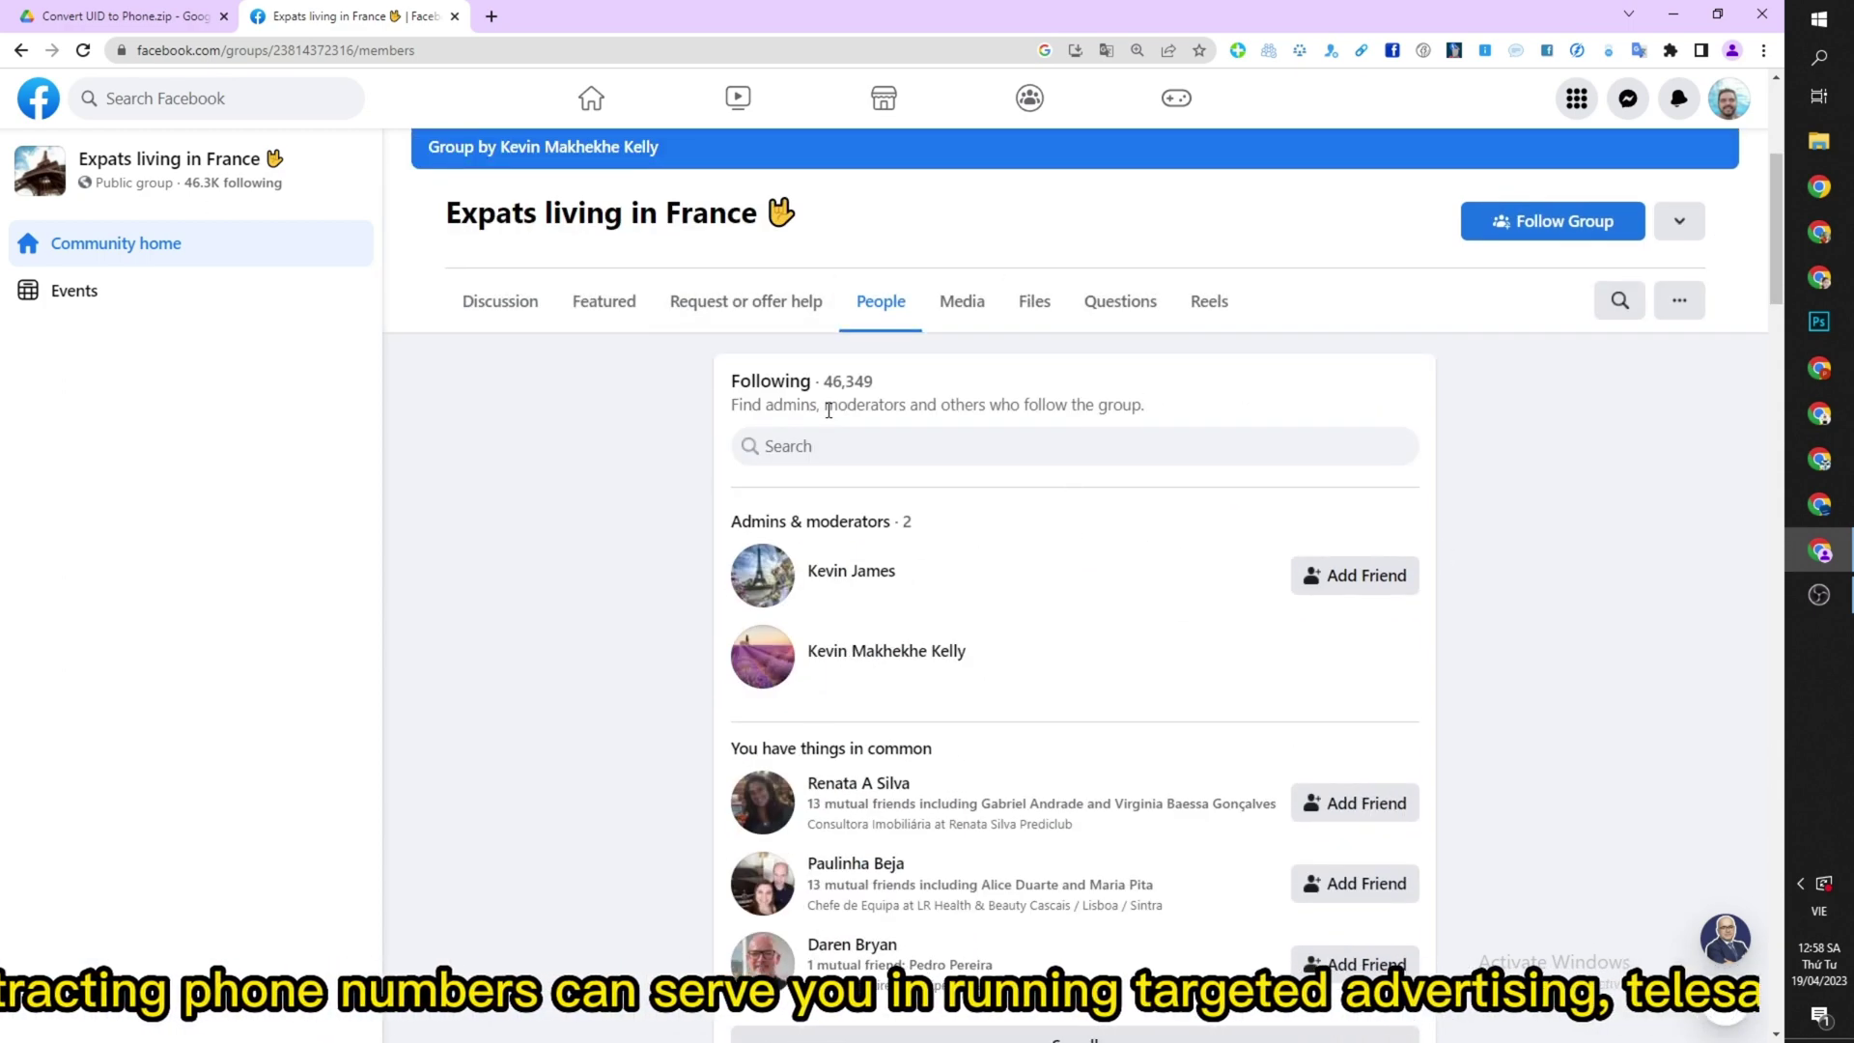
click(854, 573)
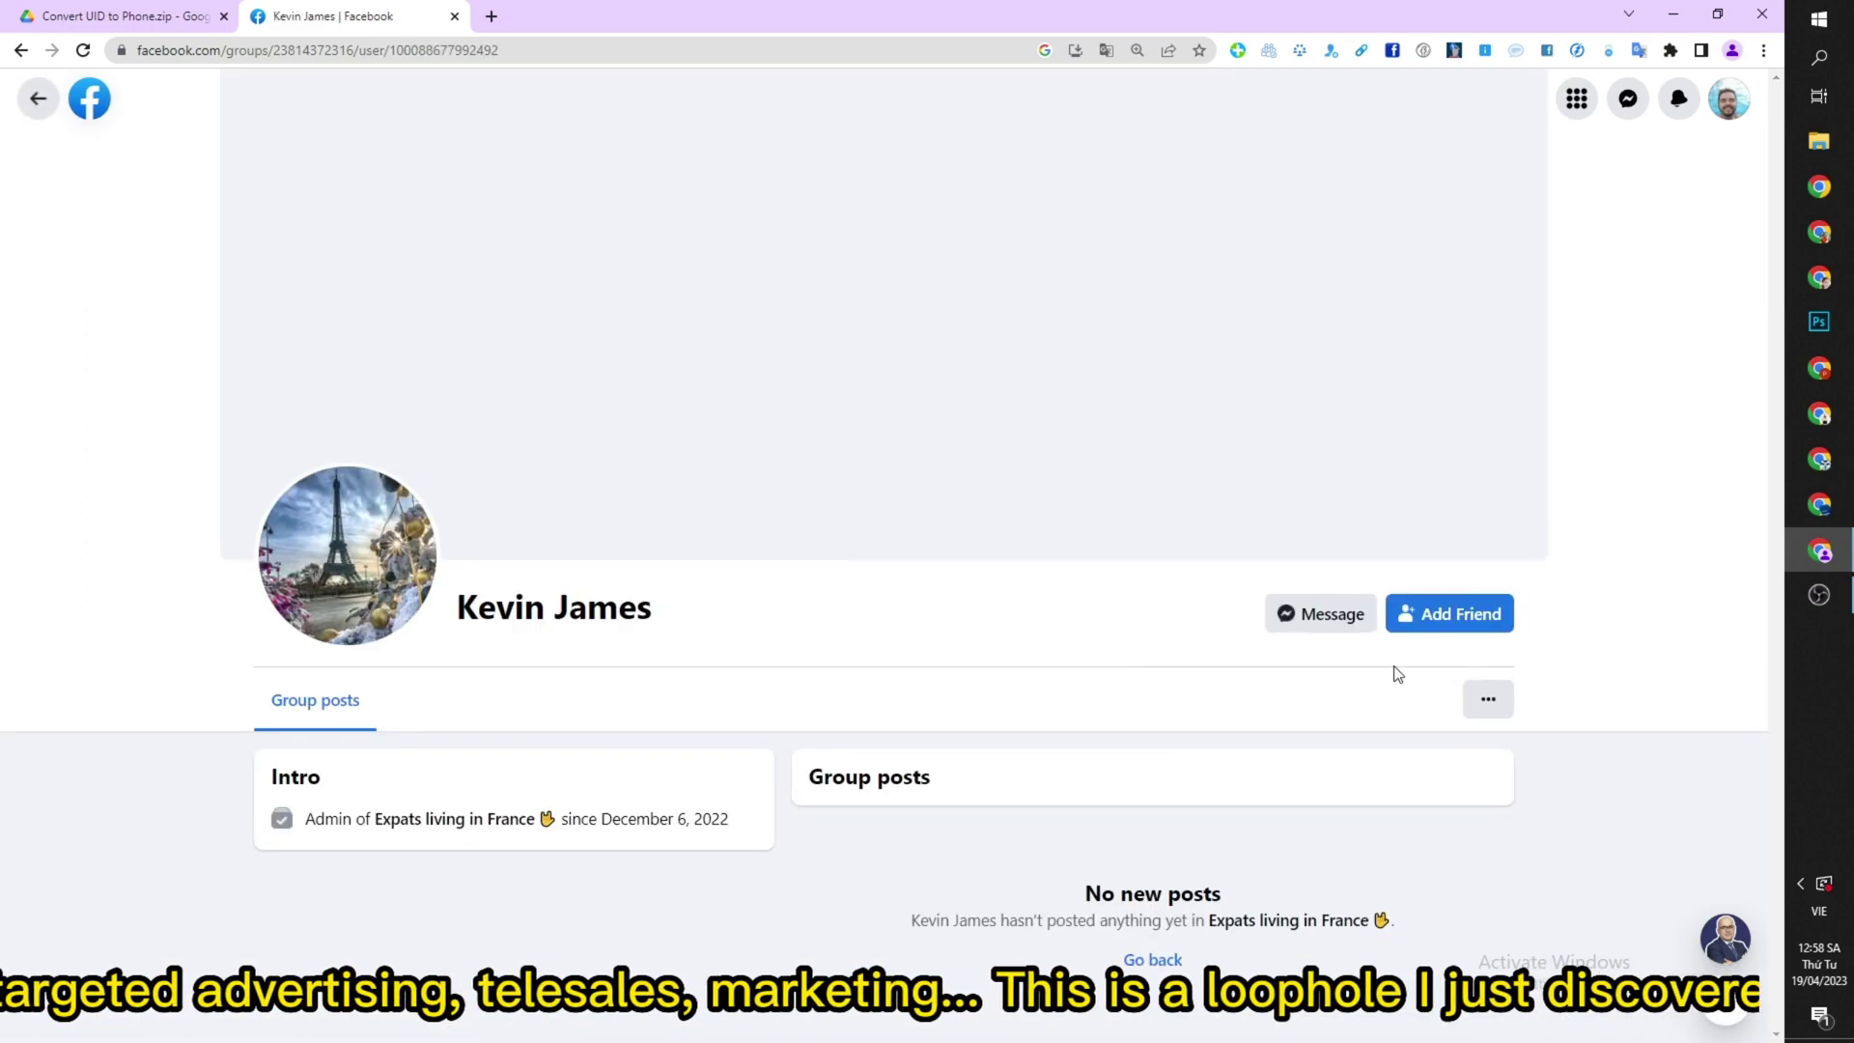
click(1474, 709)
click(1420, 762)
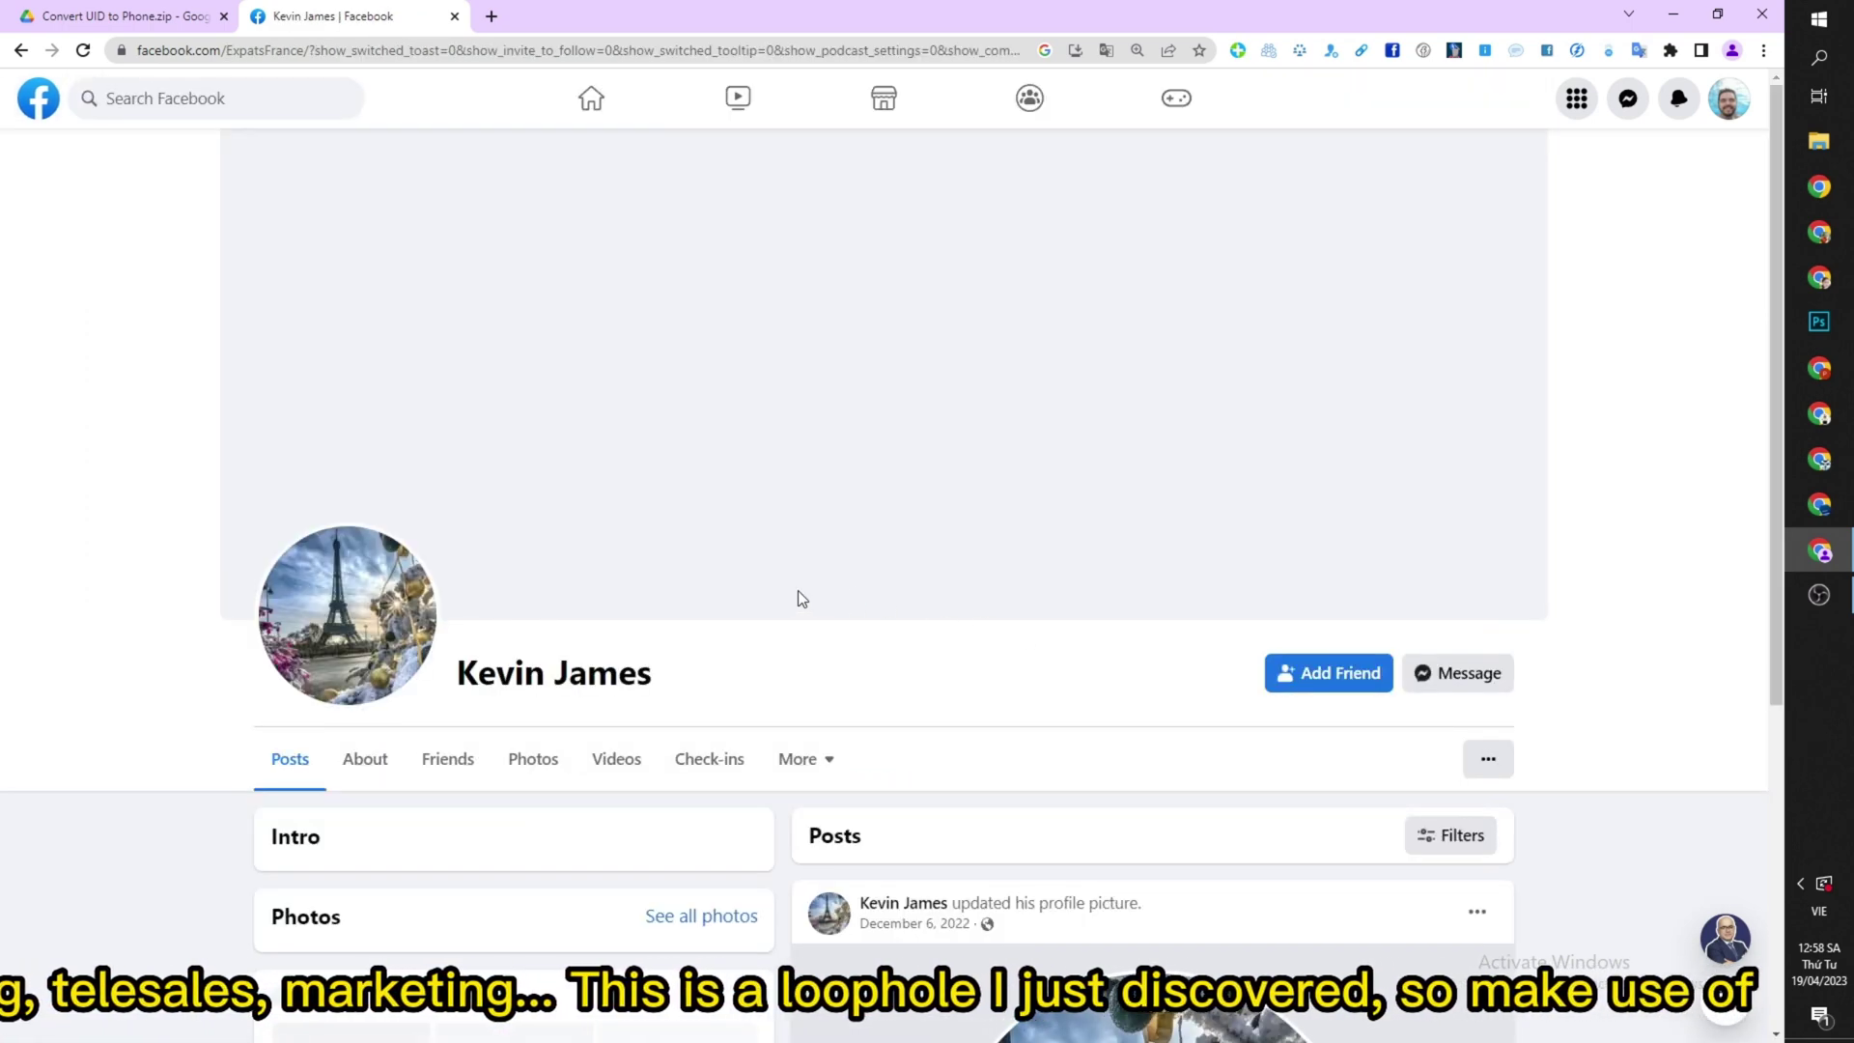
scroll(797, 590, down, 3)
scroll(828, 557, up, 3)
click(21, 49)
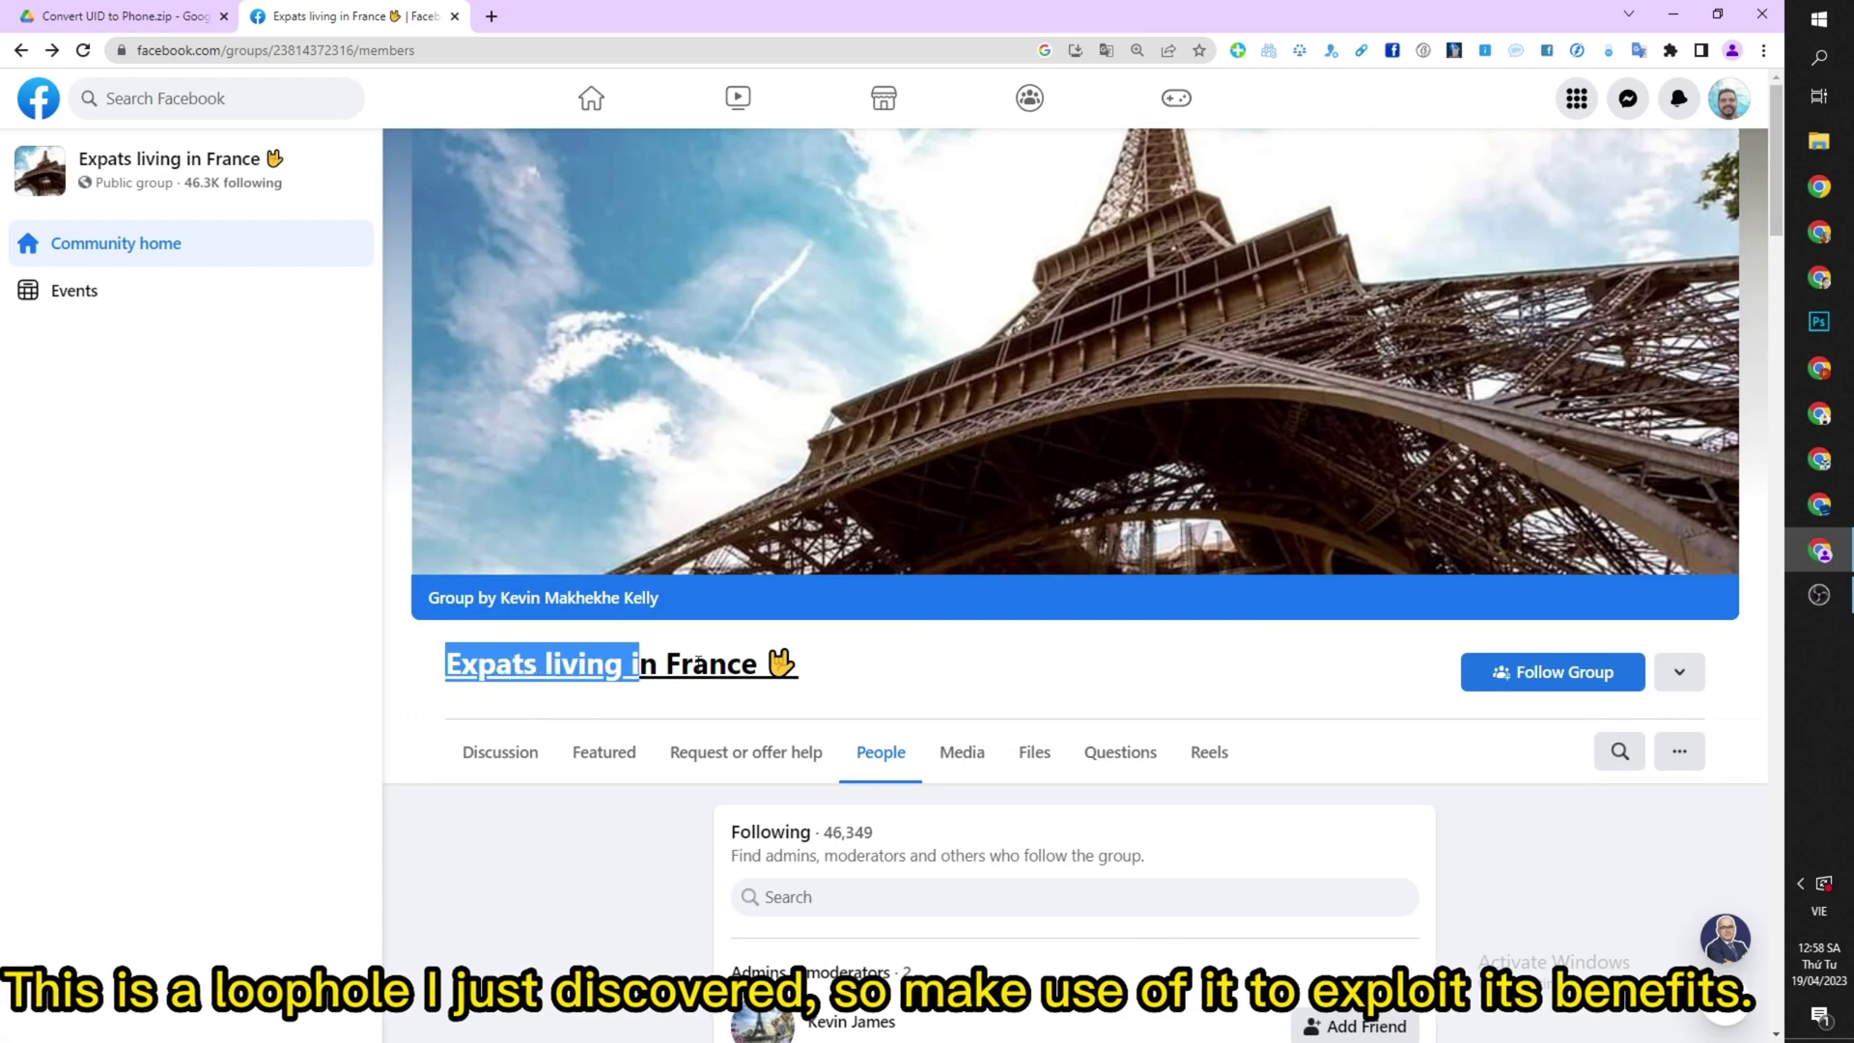
drag(430, 676, 920, 686)
click(919, 684)
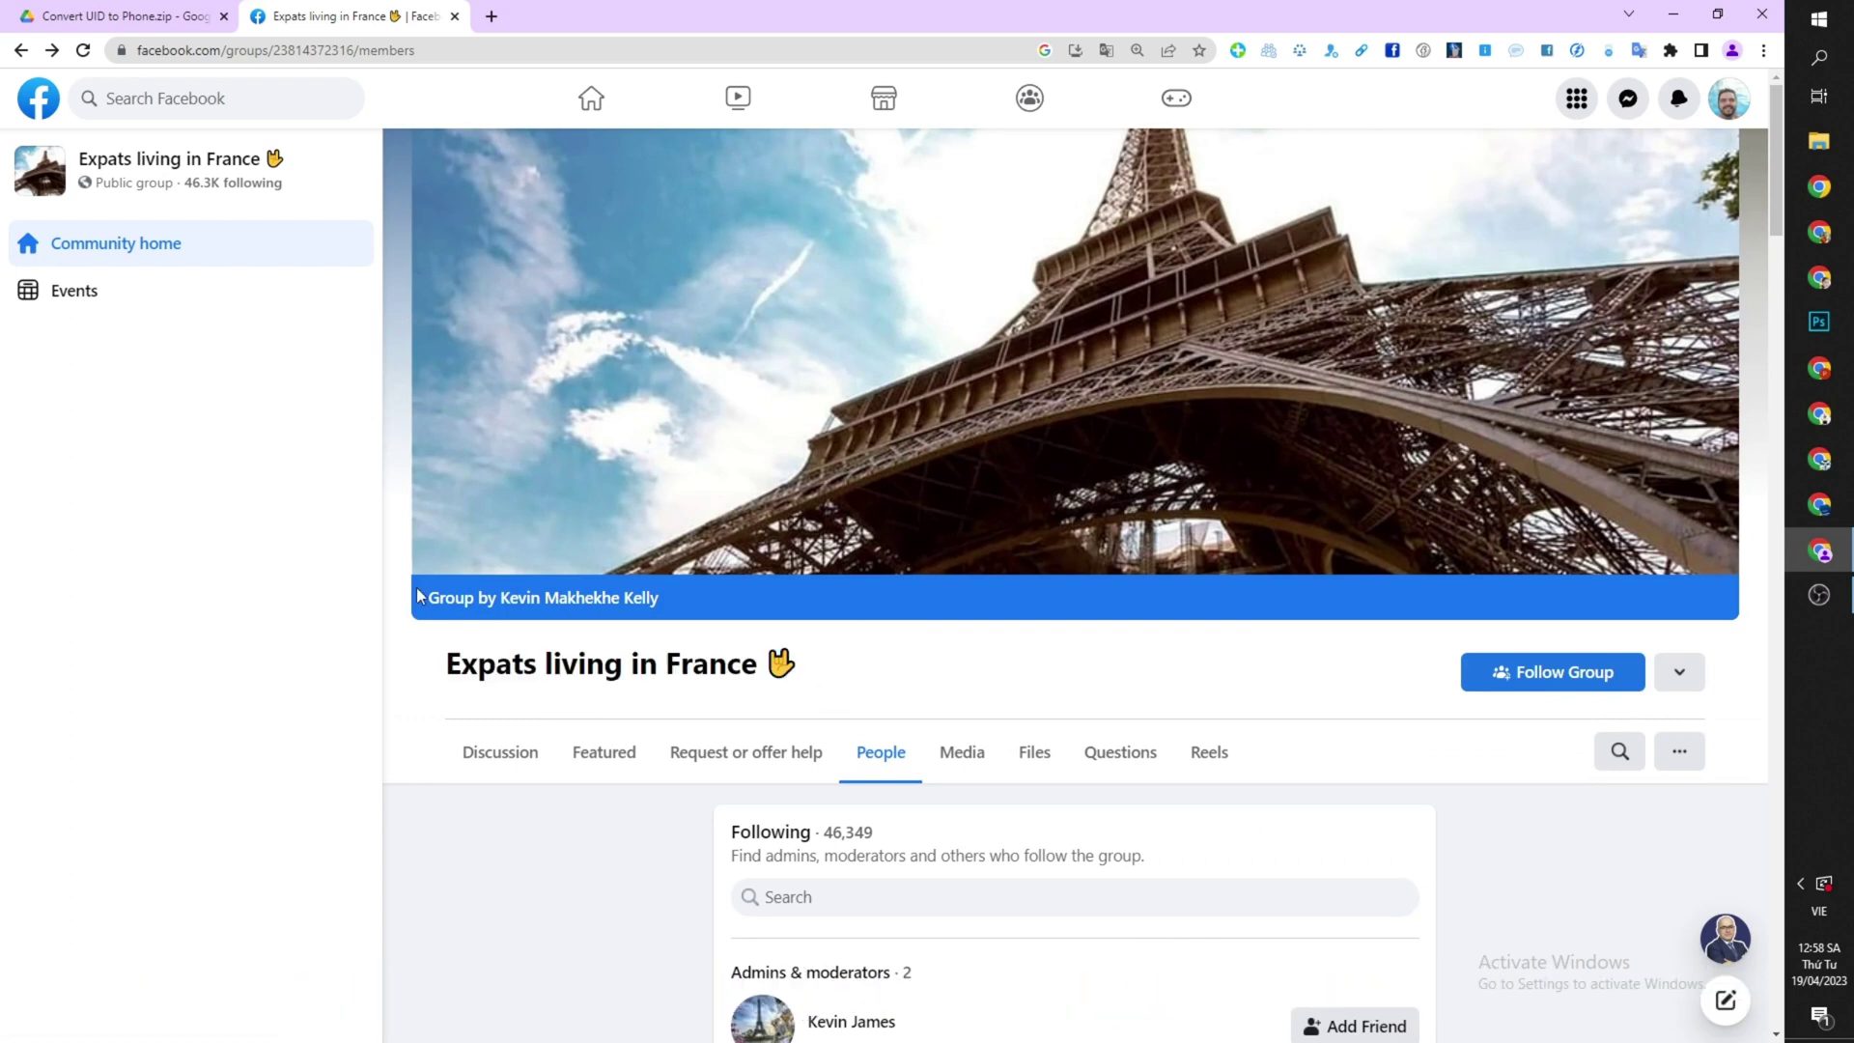
Step: On the Google Drive tab, download the Convert UID to Phone.zip archive
click(146, 15)
drag(470, 166, 820, 175)
click(482, 175)
drag(482, 175, 812, 175)
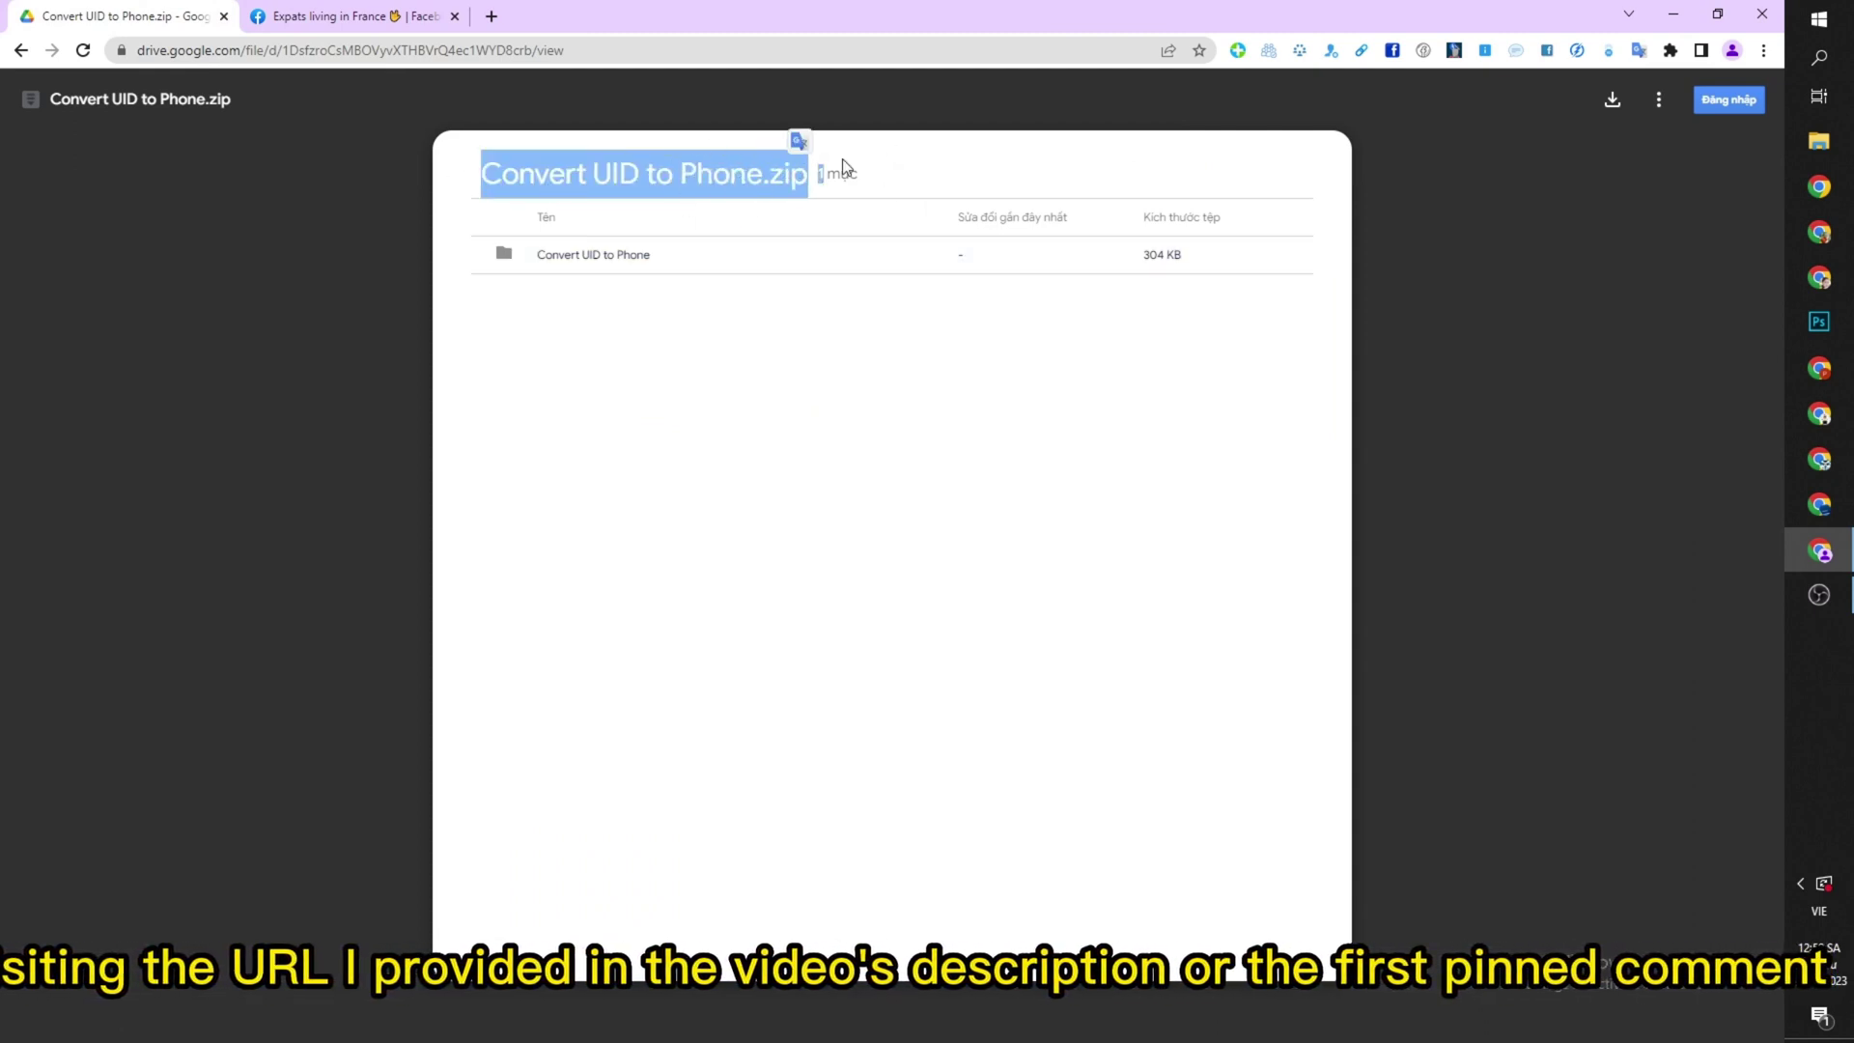
click(924, 165)
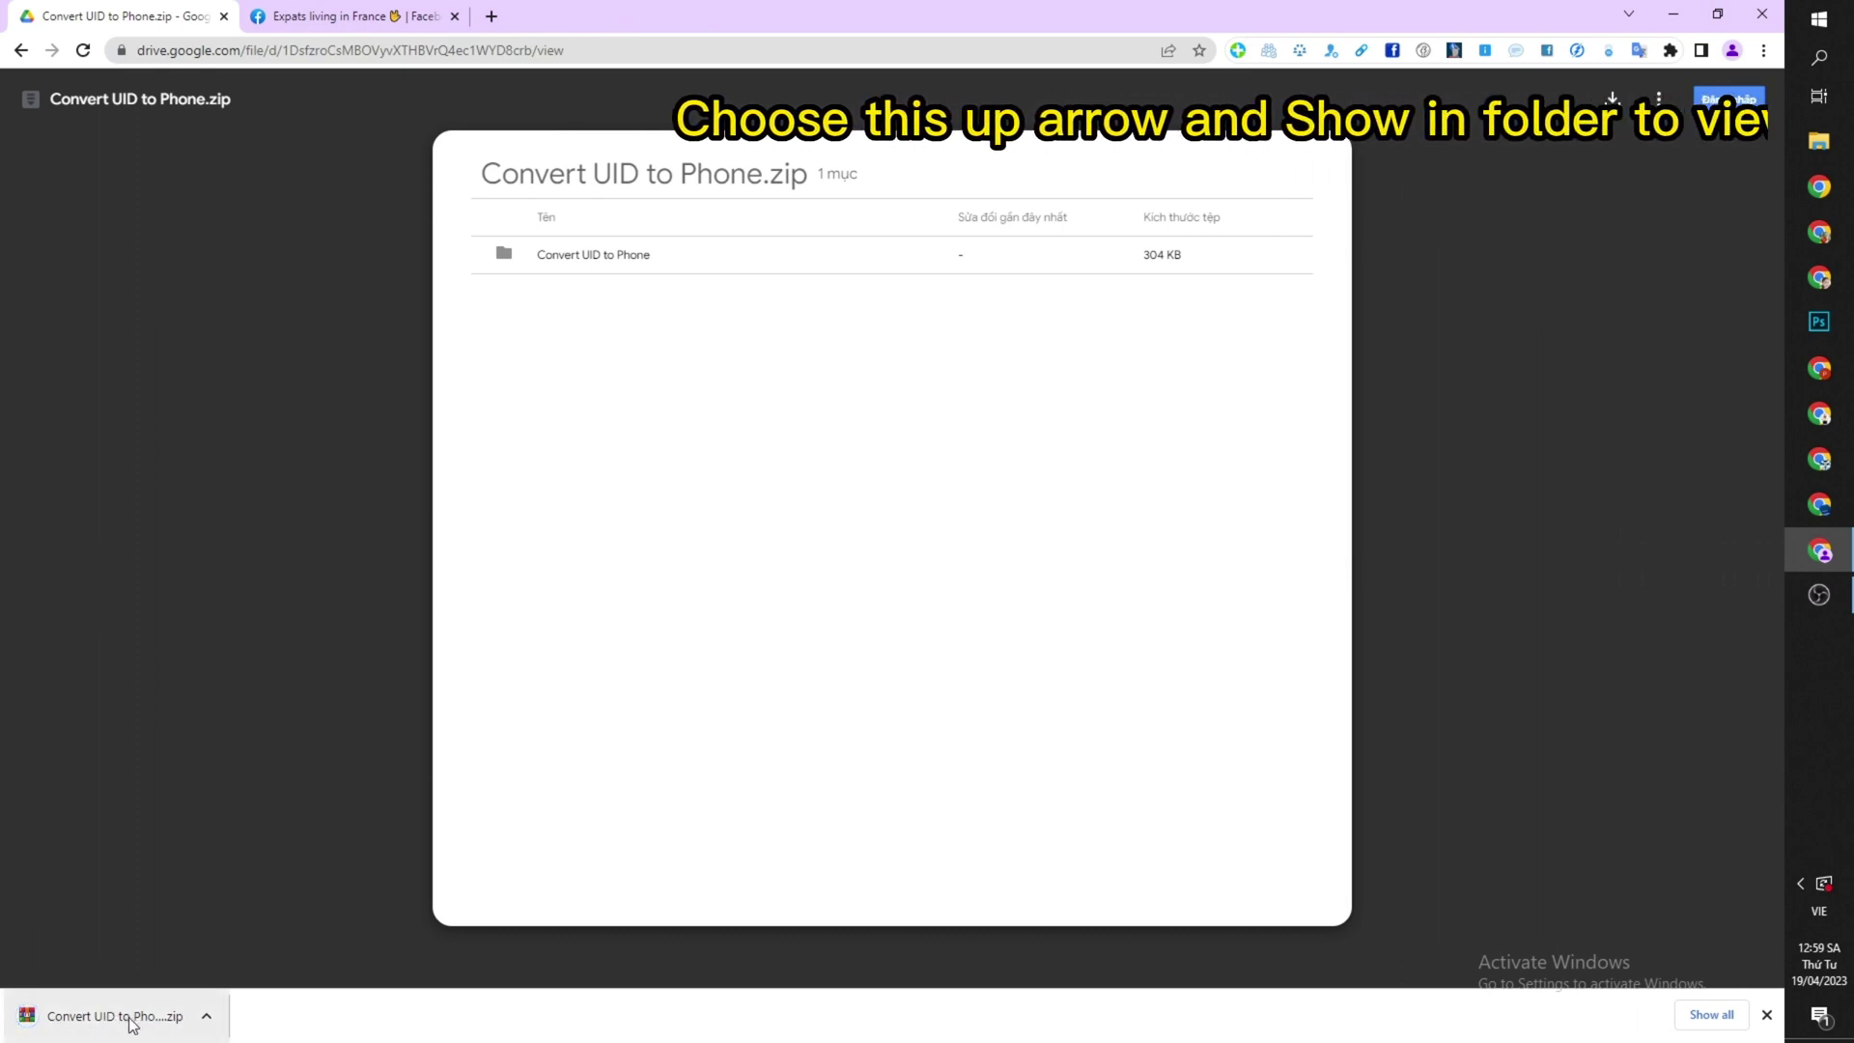
Step: Show the downloaded zip in Fb Tool Marketing and unpack it with Extract Here
click(206, 1016)
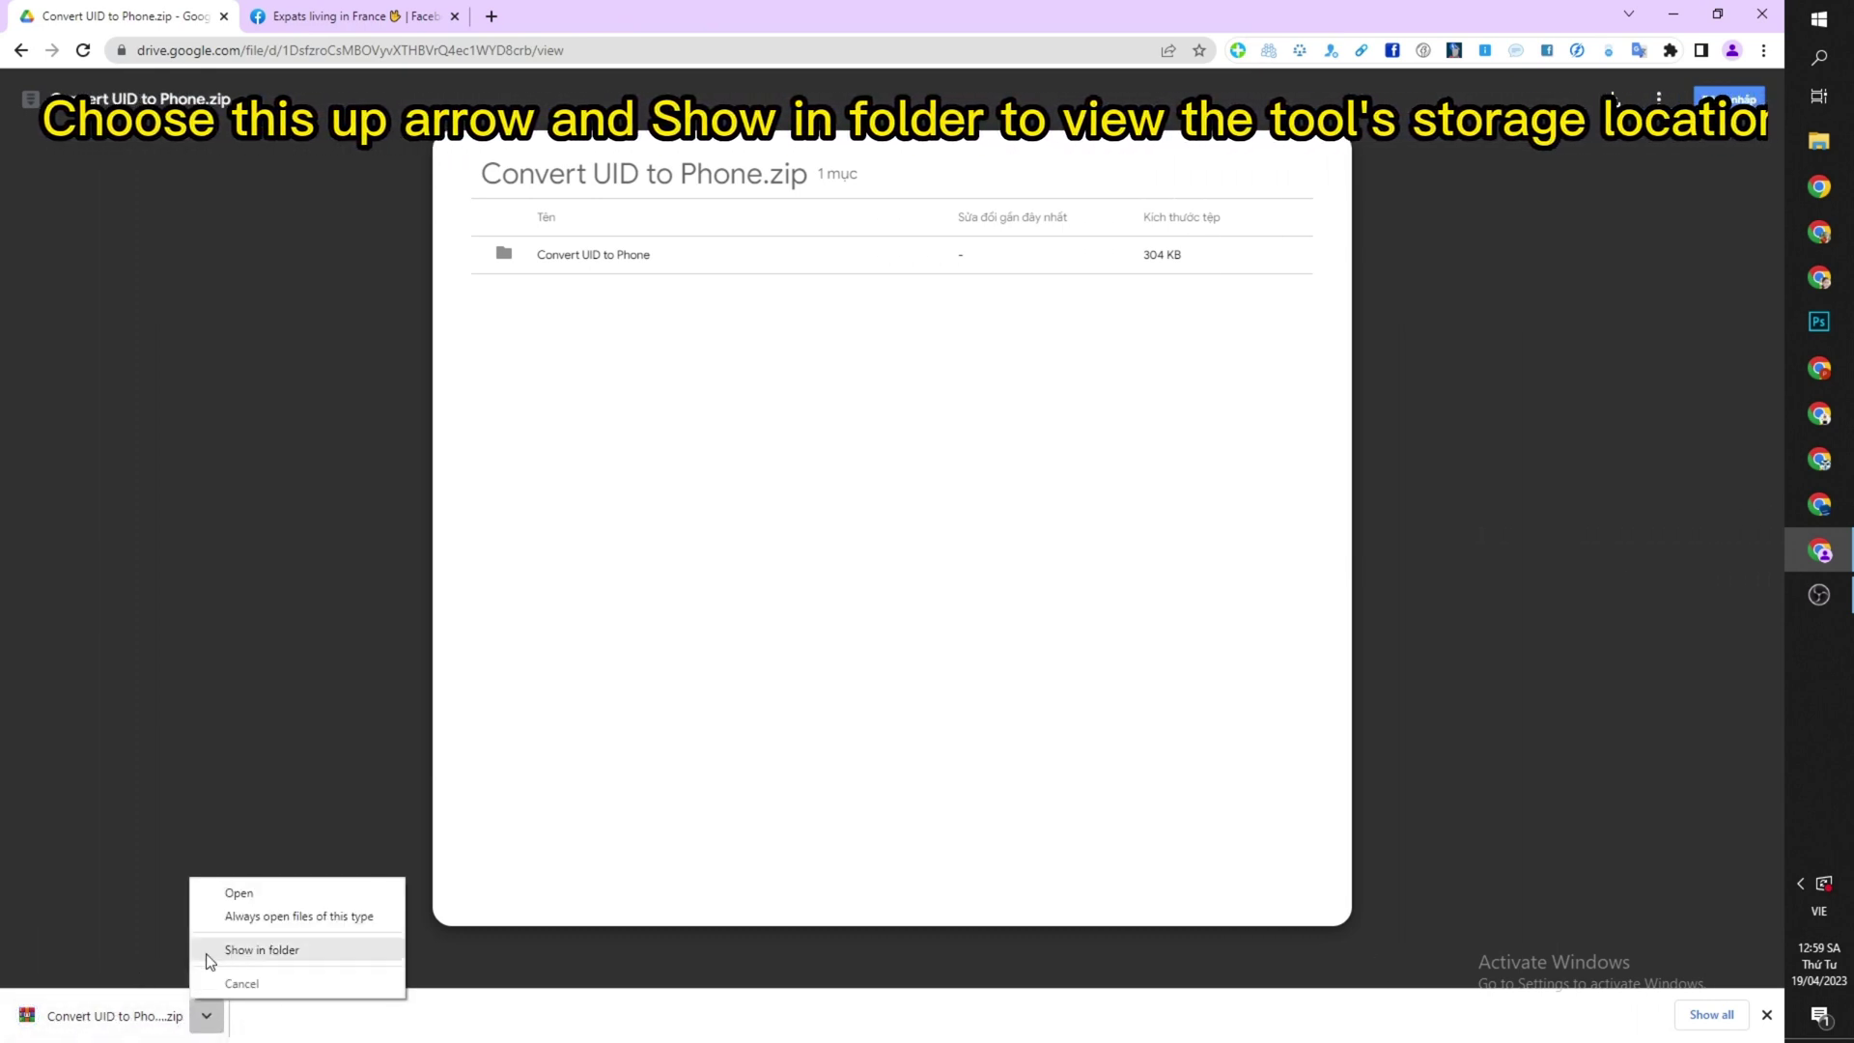
click(255, 949)
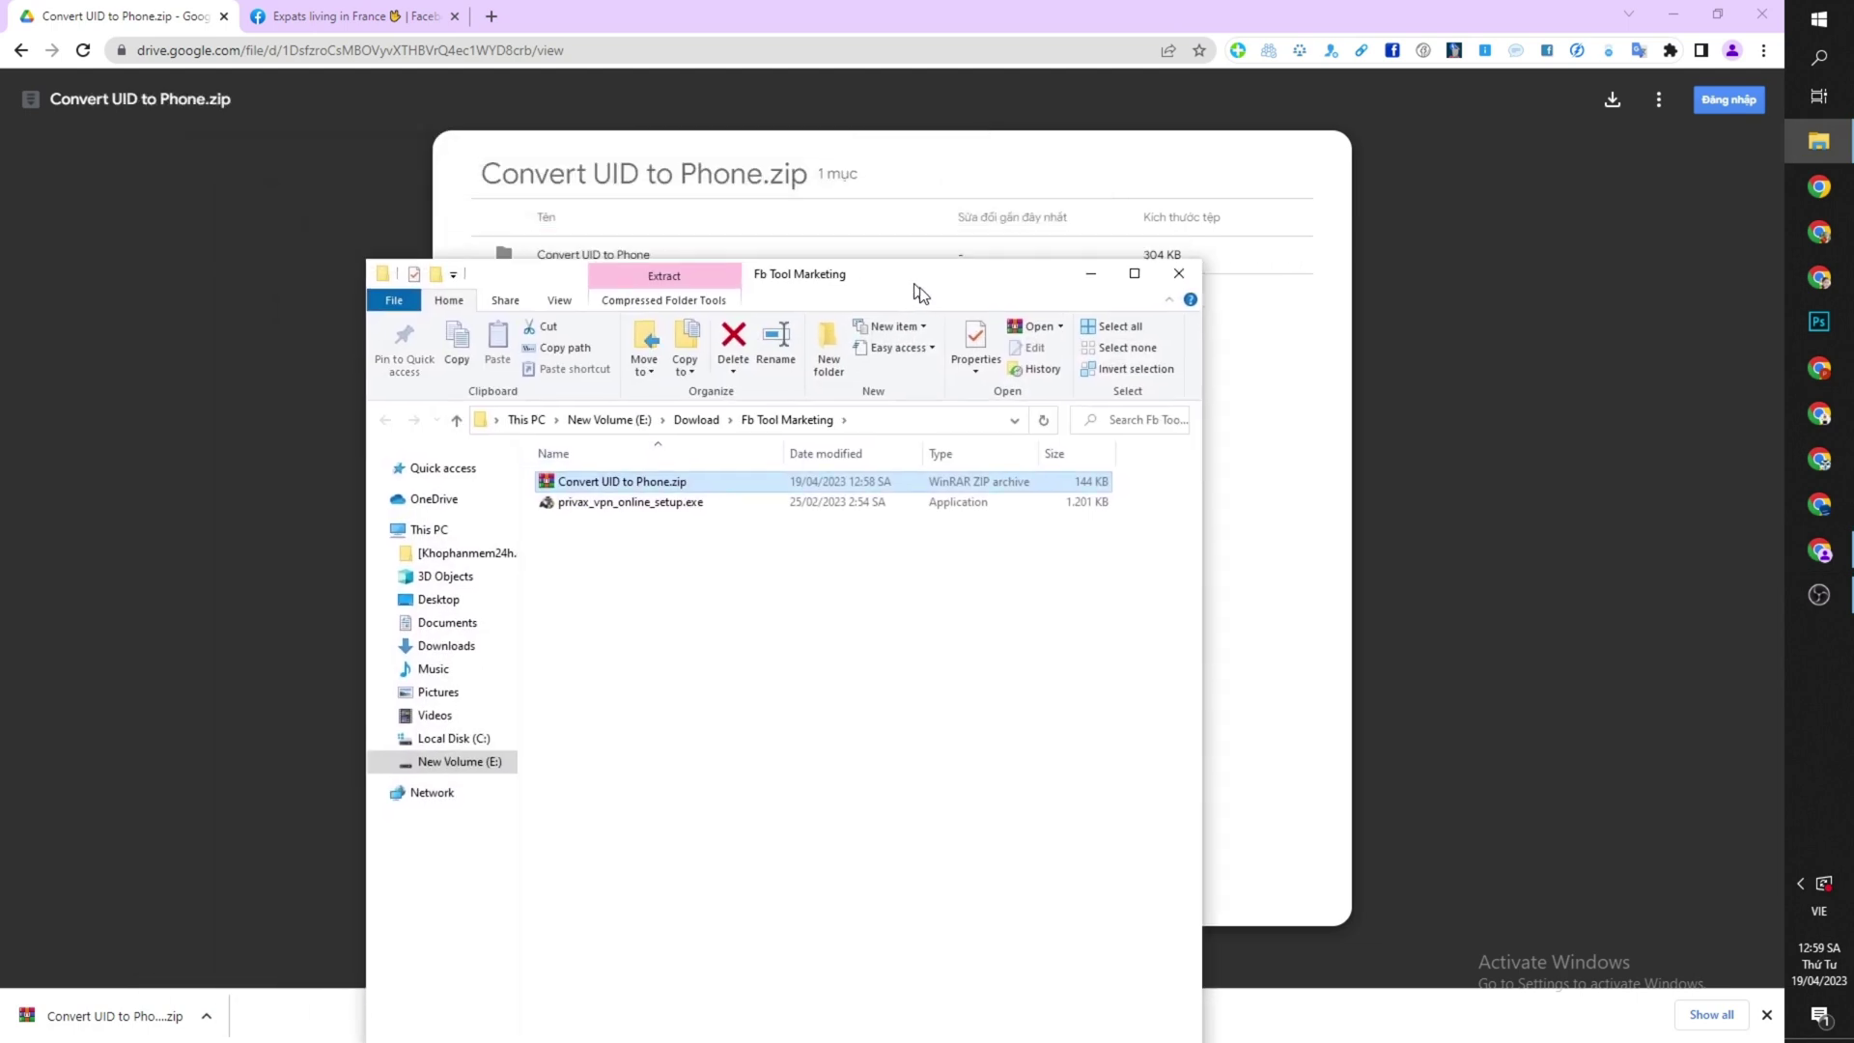
drag(638, 119, 1105, 421)
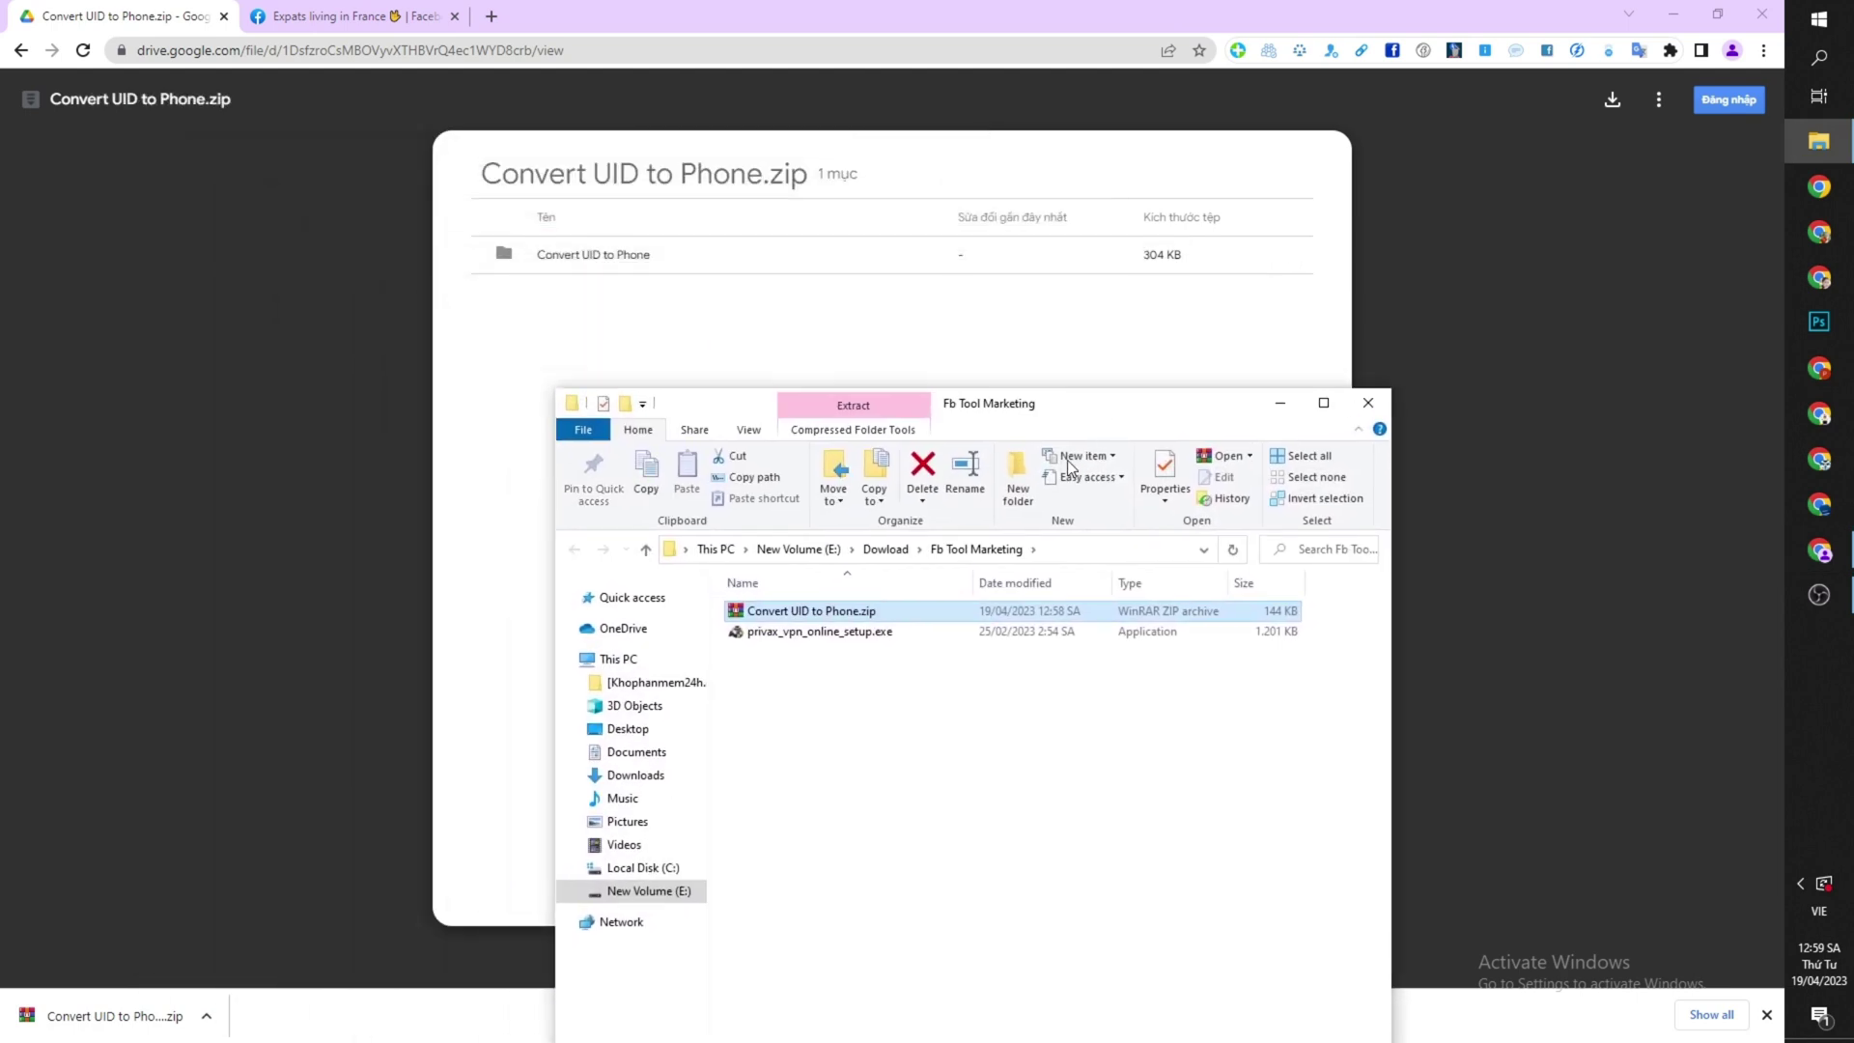
right_click(848, 614)
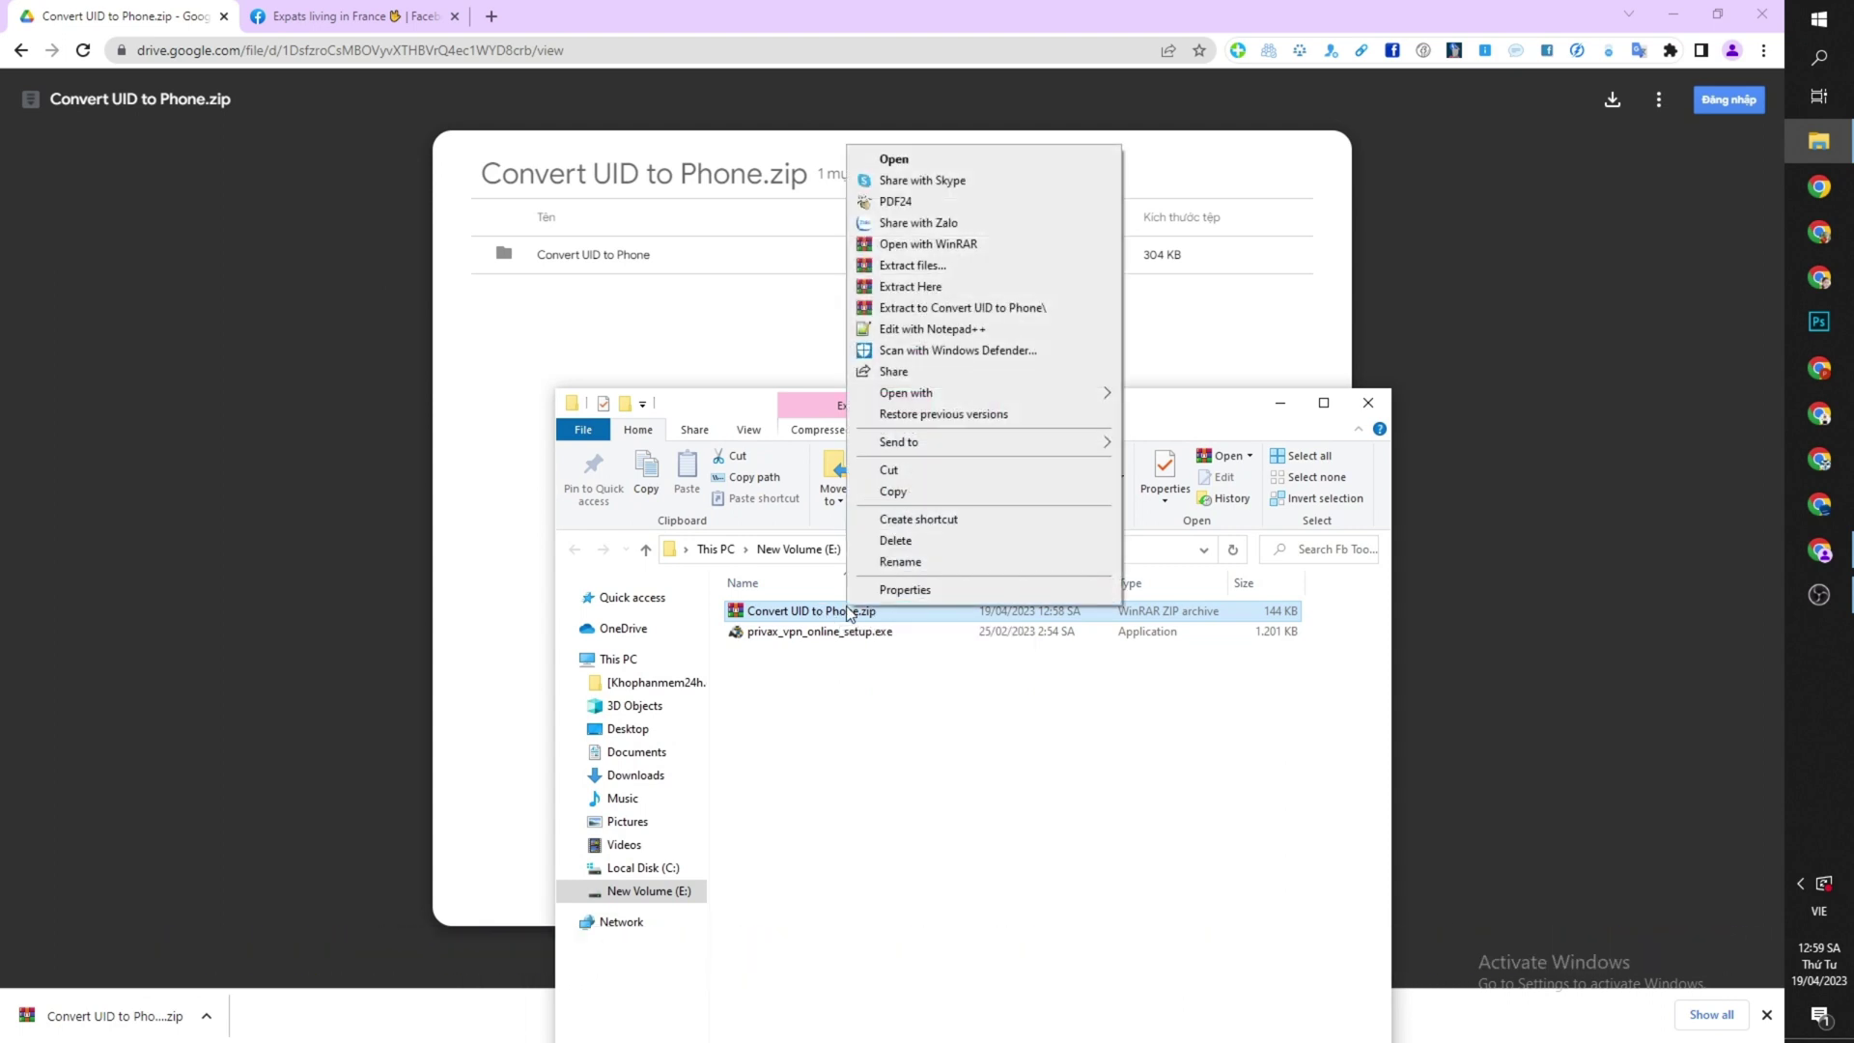
click(934, 287)
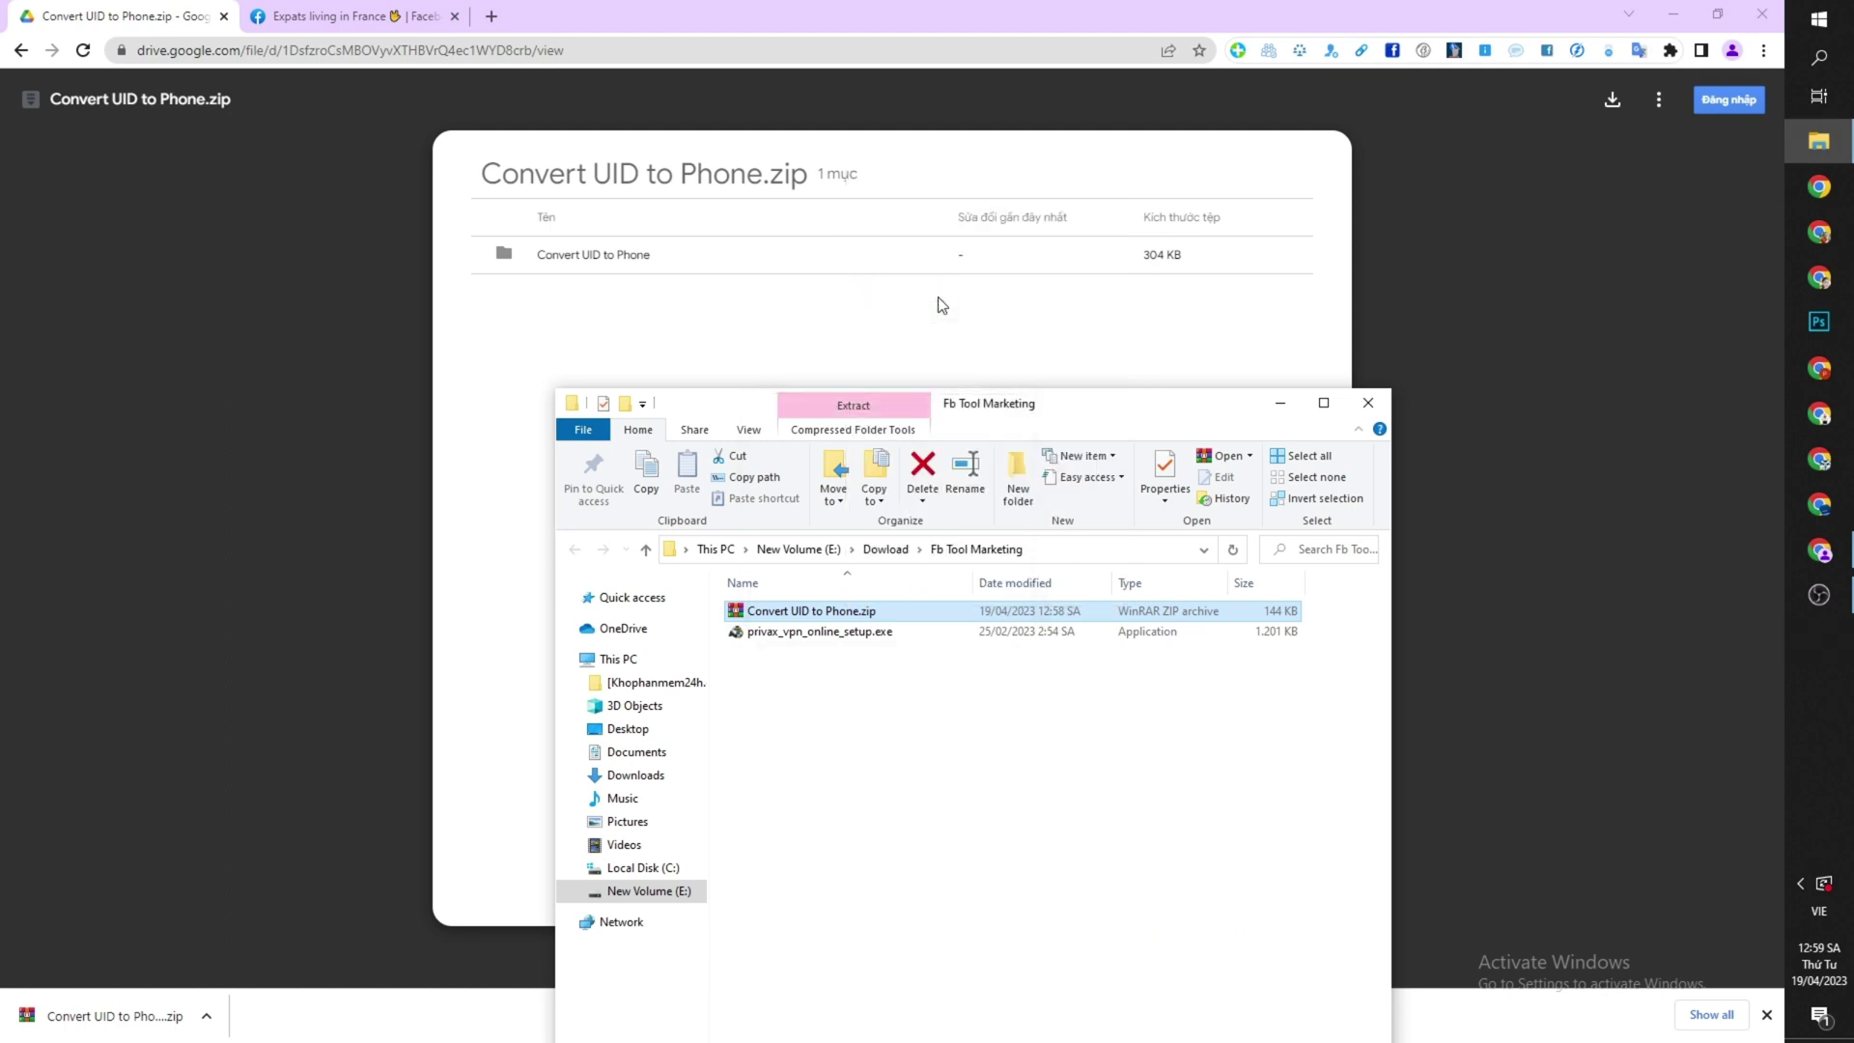
click(827, 614)
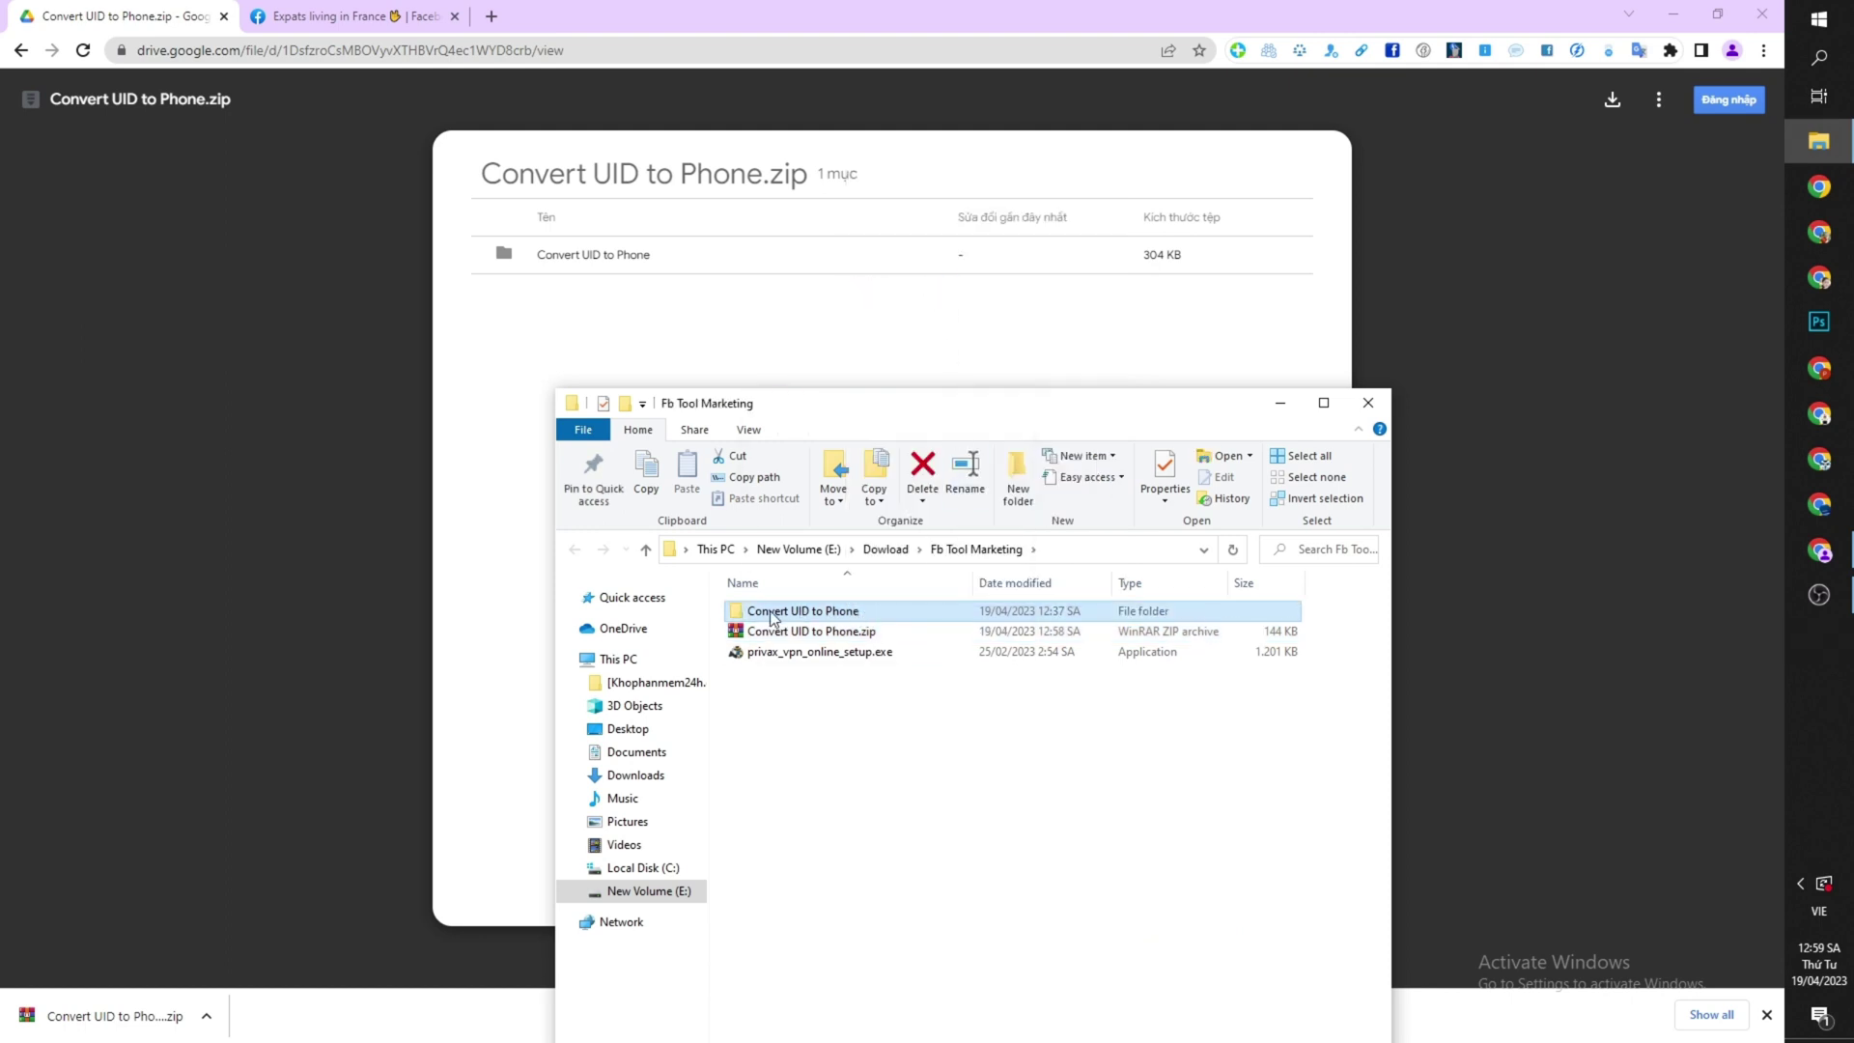
Step: Open Chrome's Extensions page from the browser menu and turn Developer mode on
click(1288, 404)
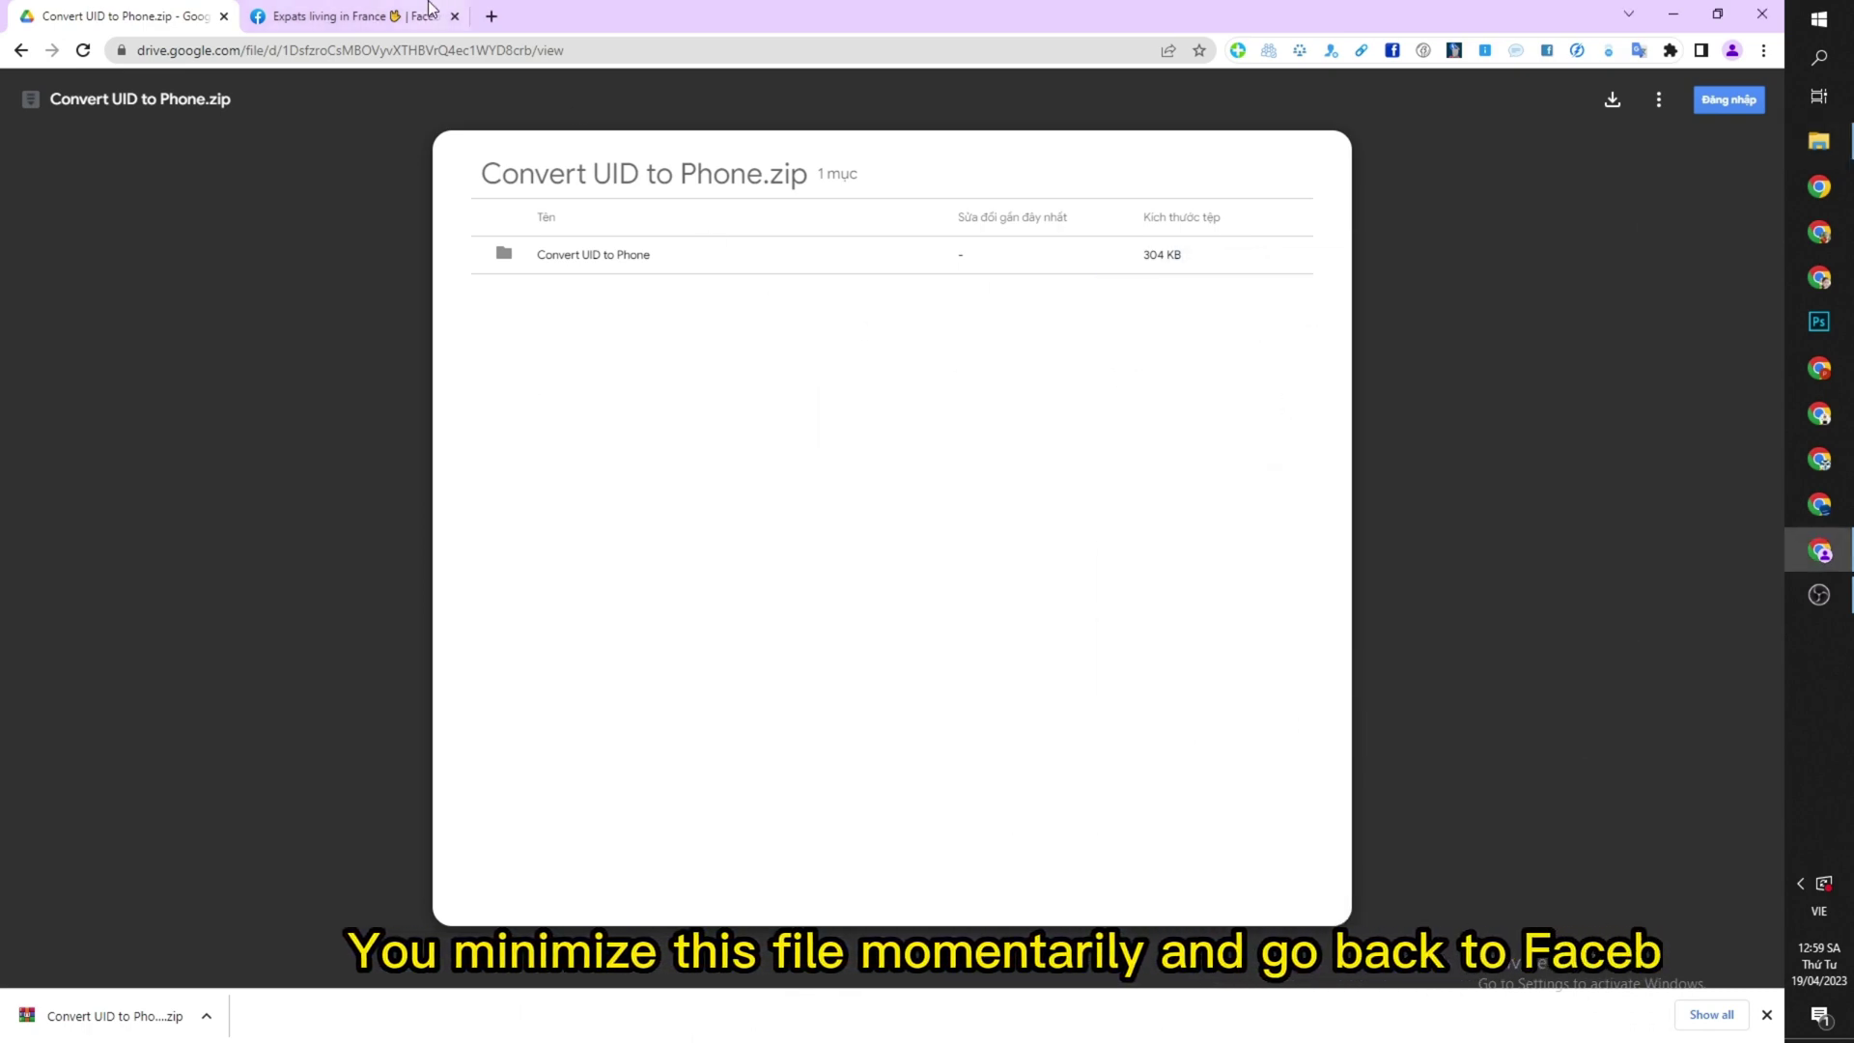
key(ctrl+Tab)
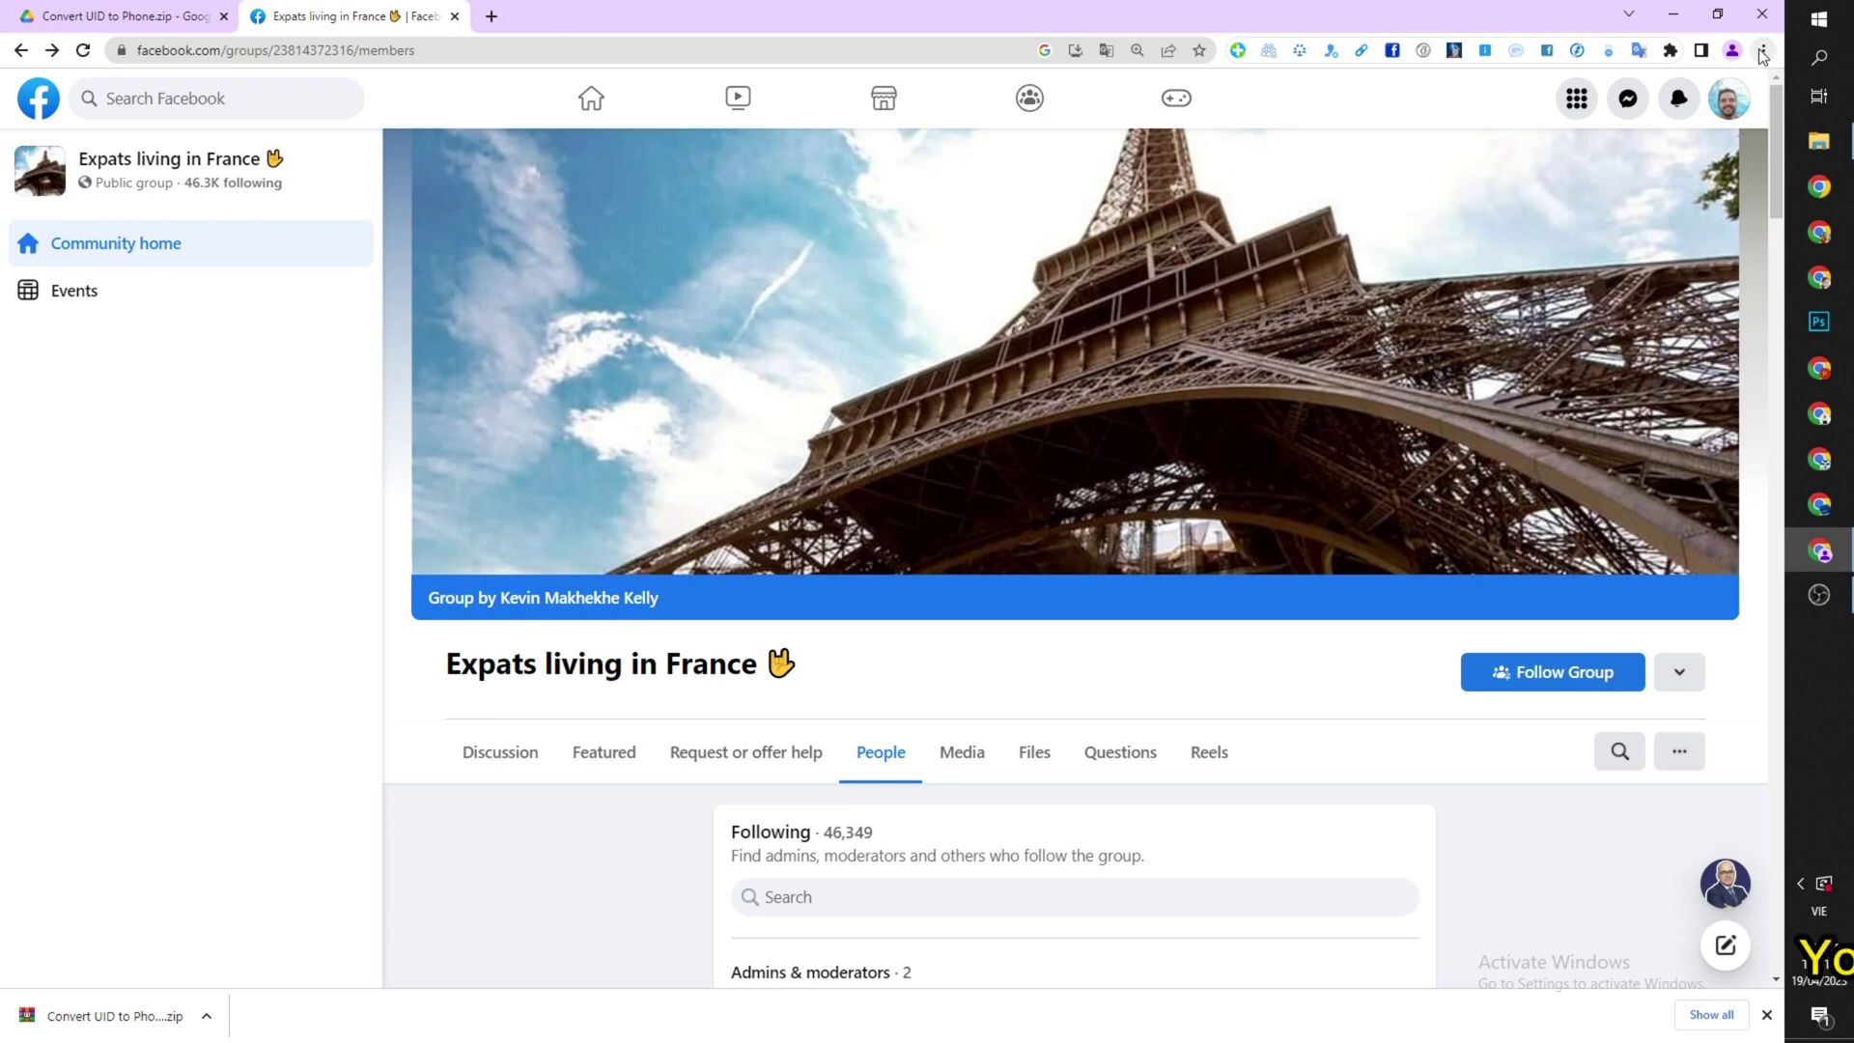
click(1763, 52)
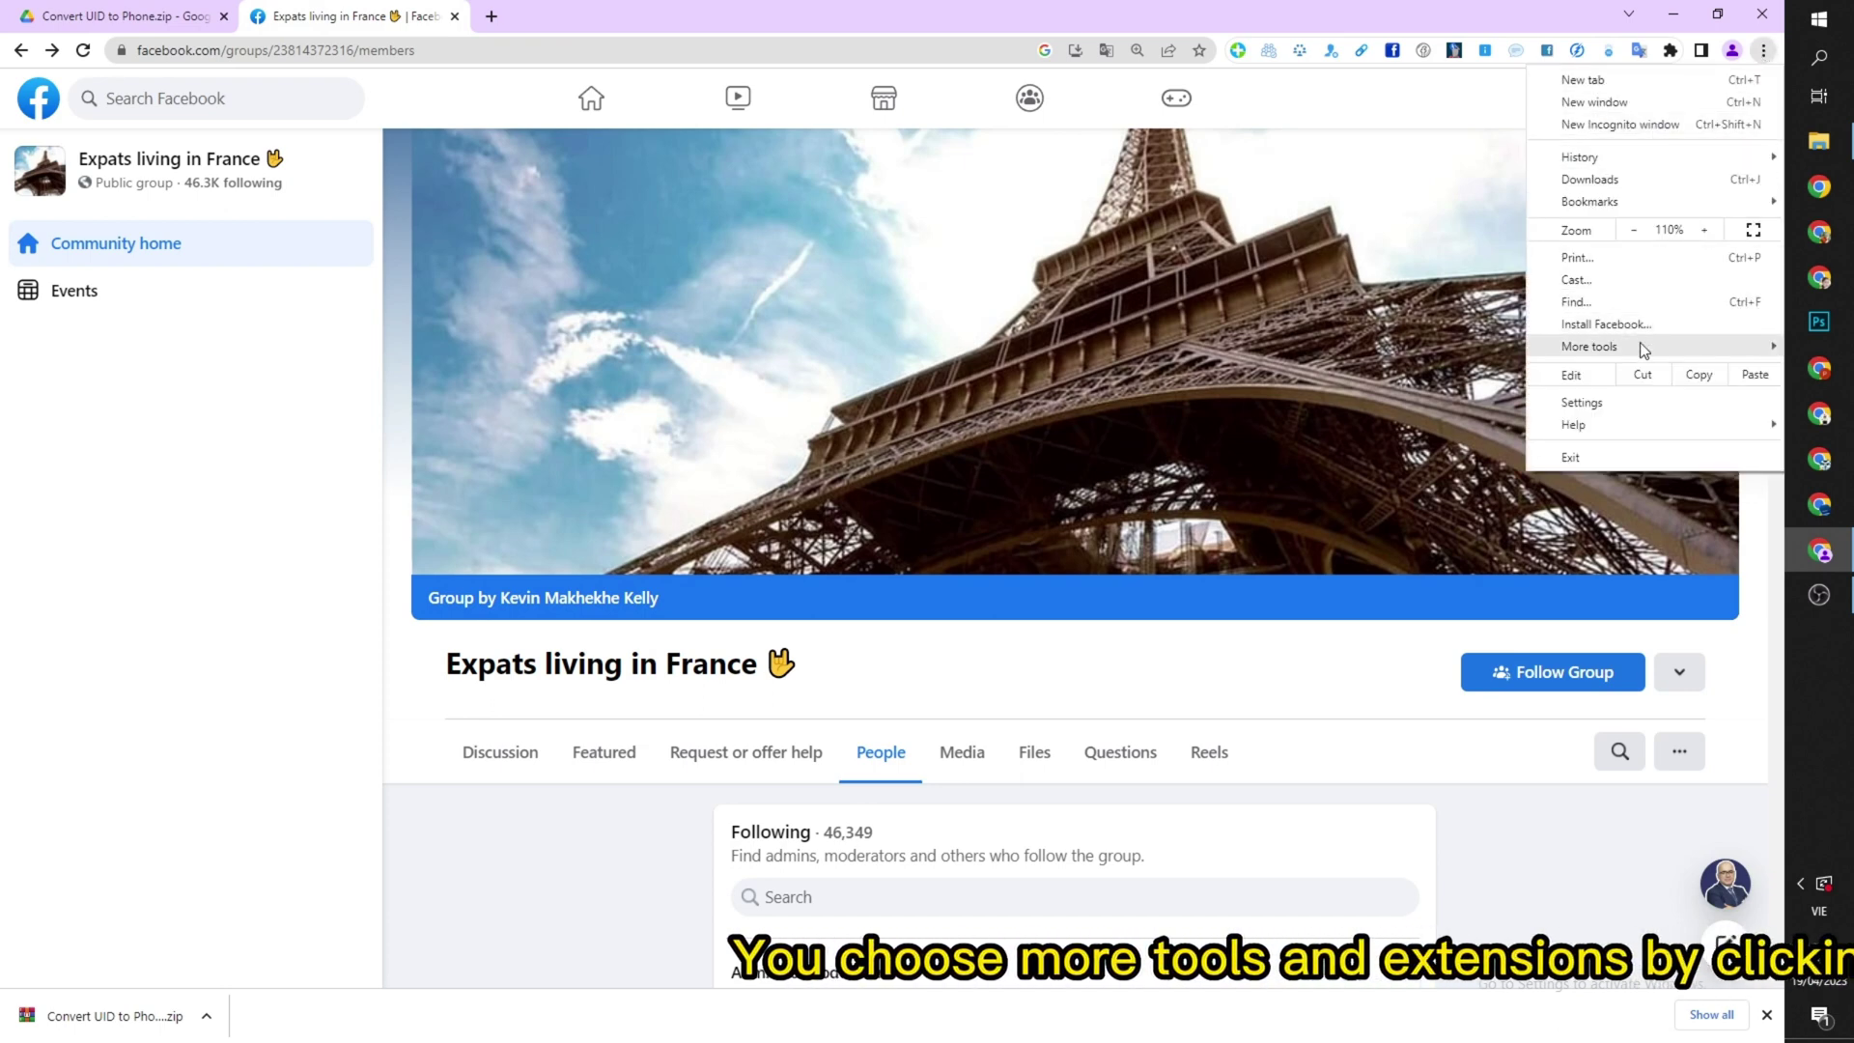
mouse_move(1591, 346)
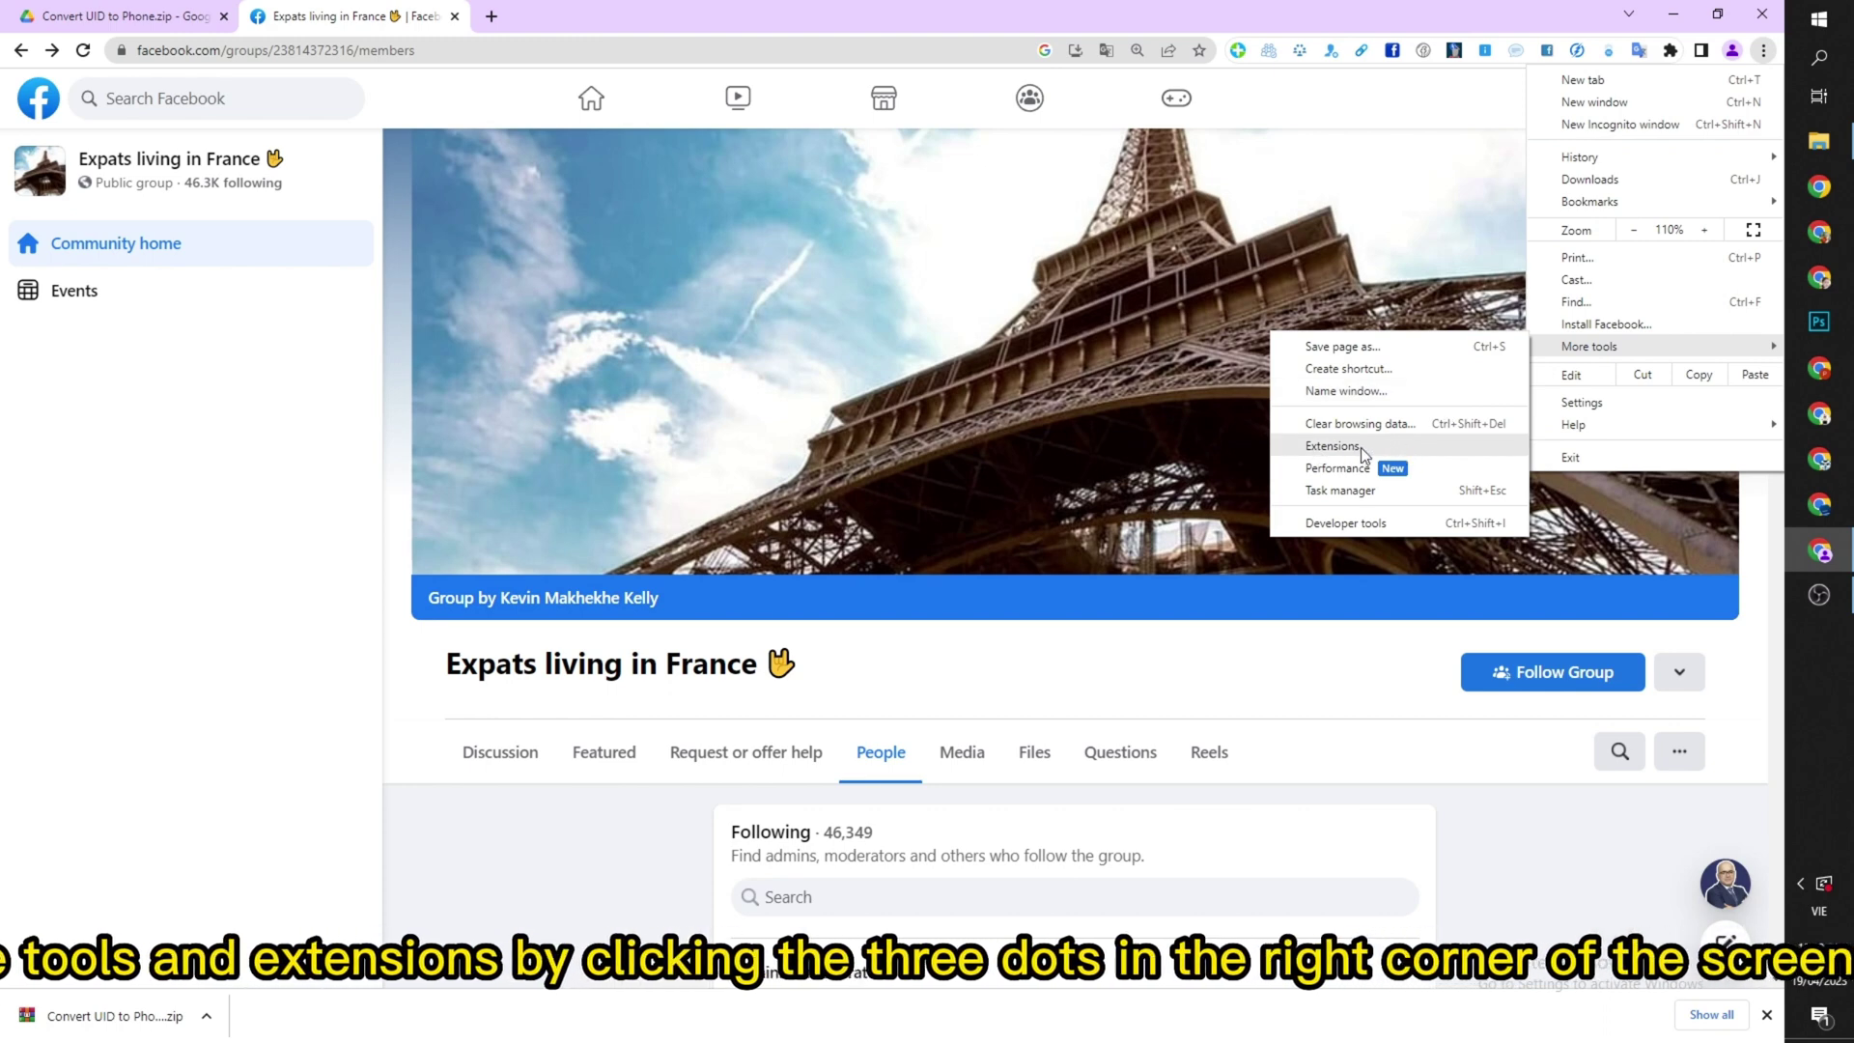
click(1361, 448)
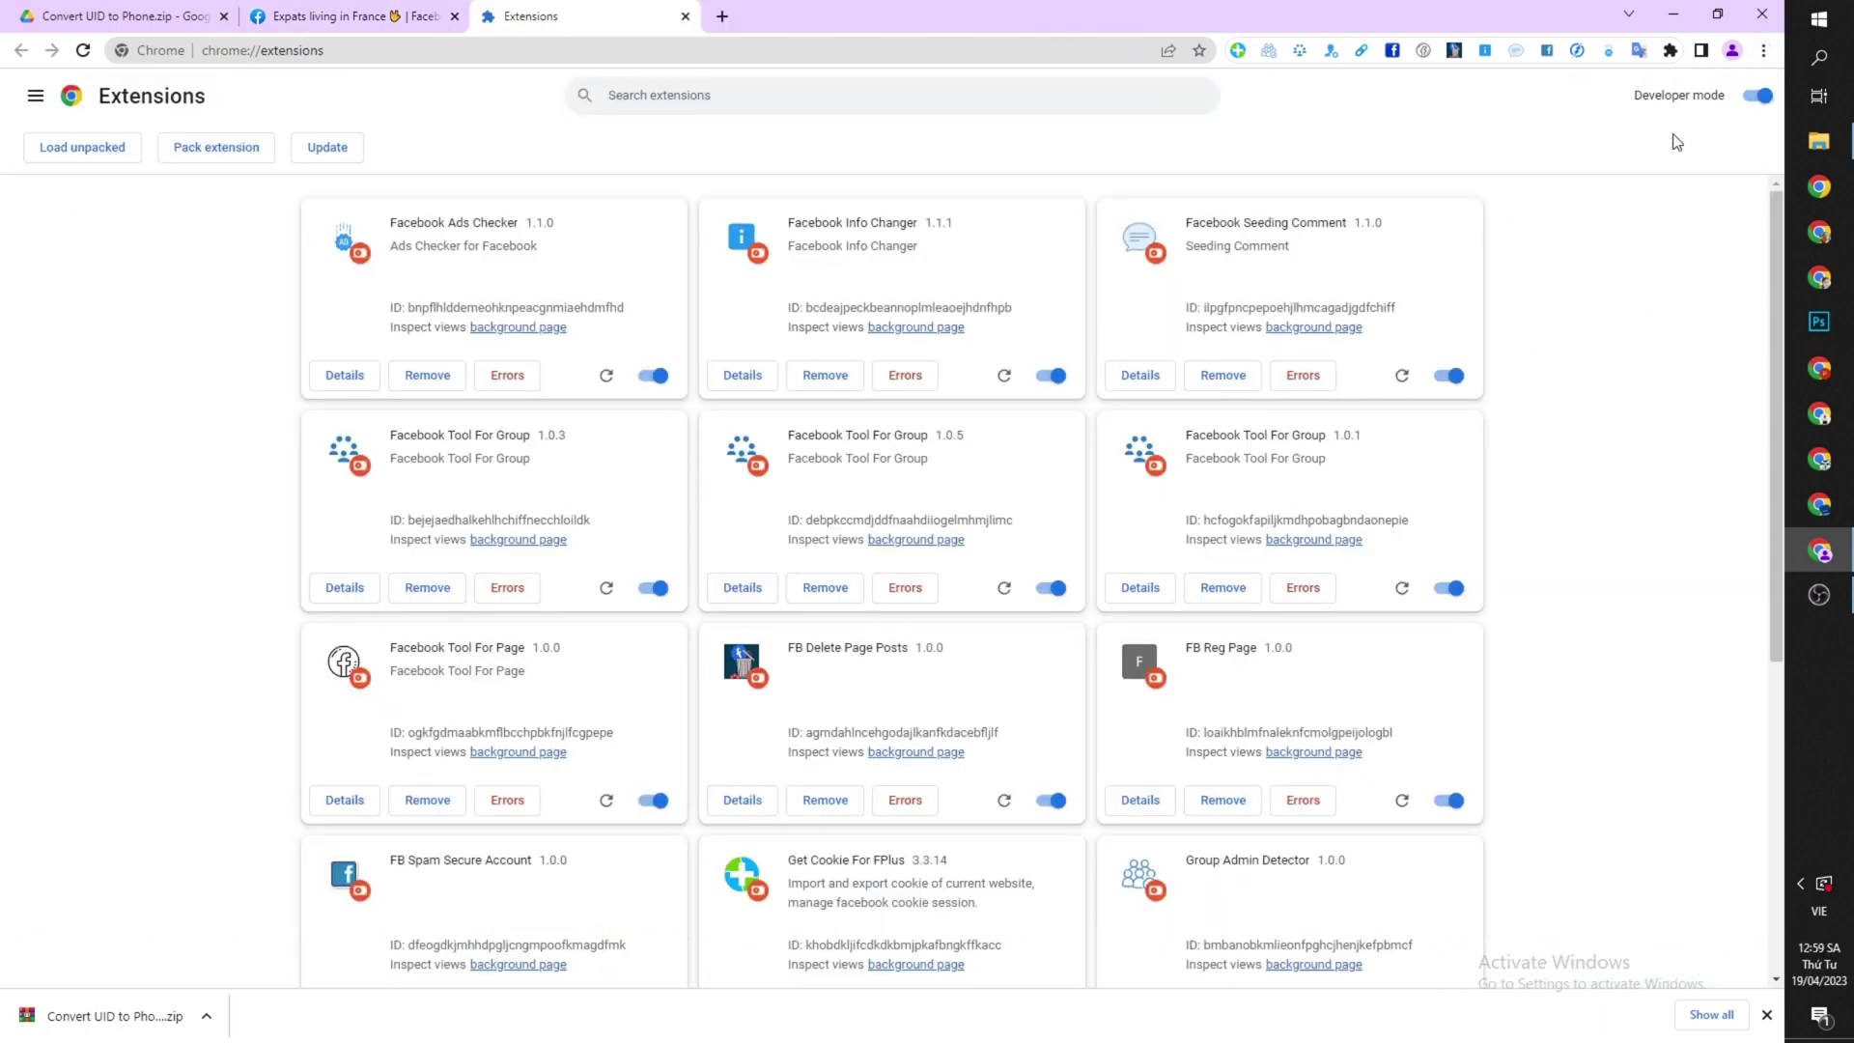
click(1757, 96)
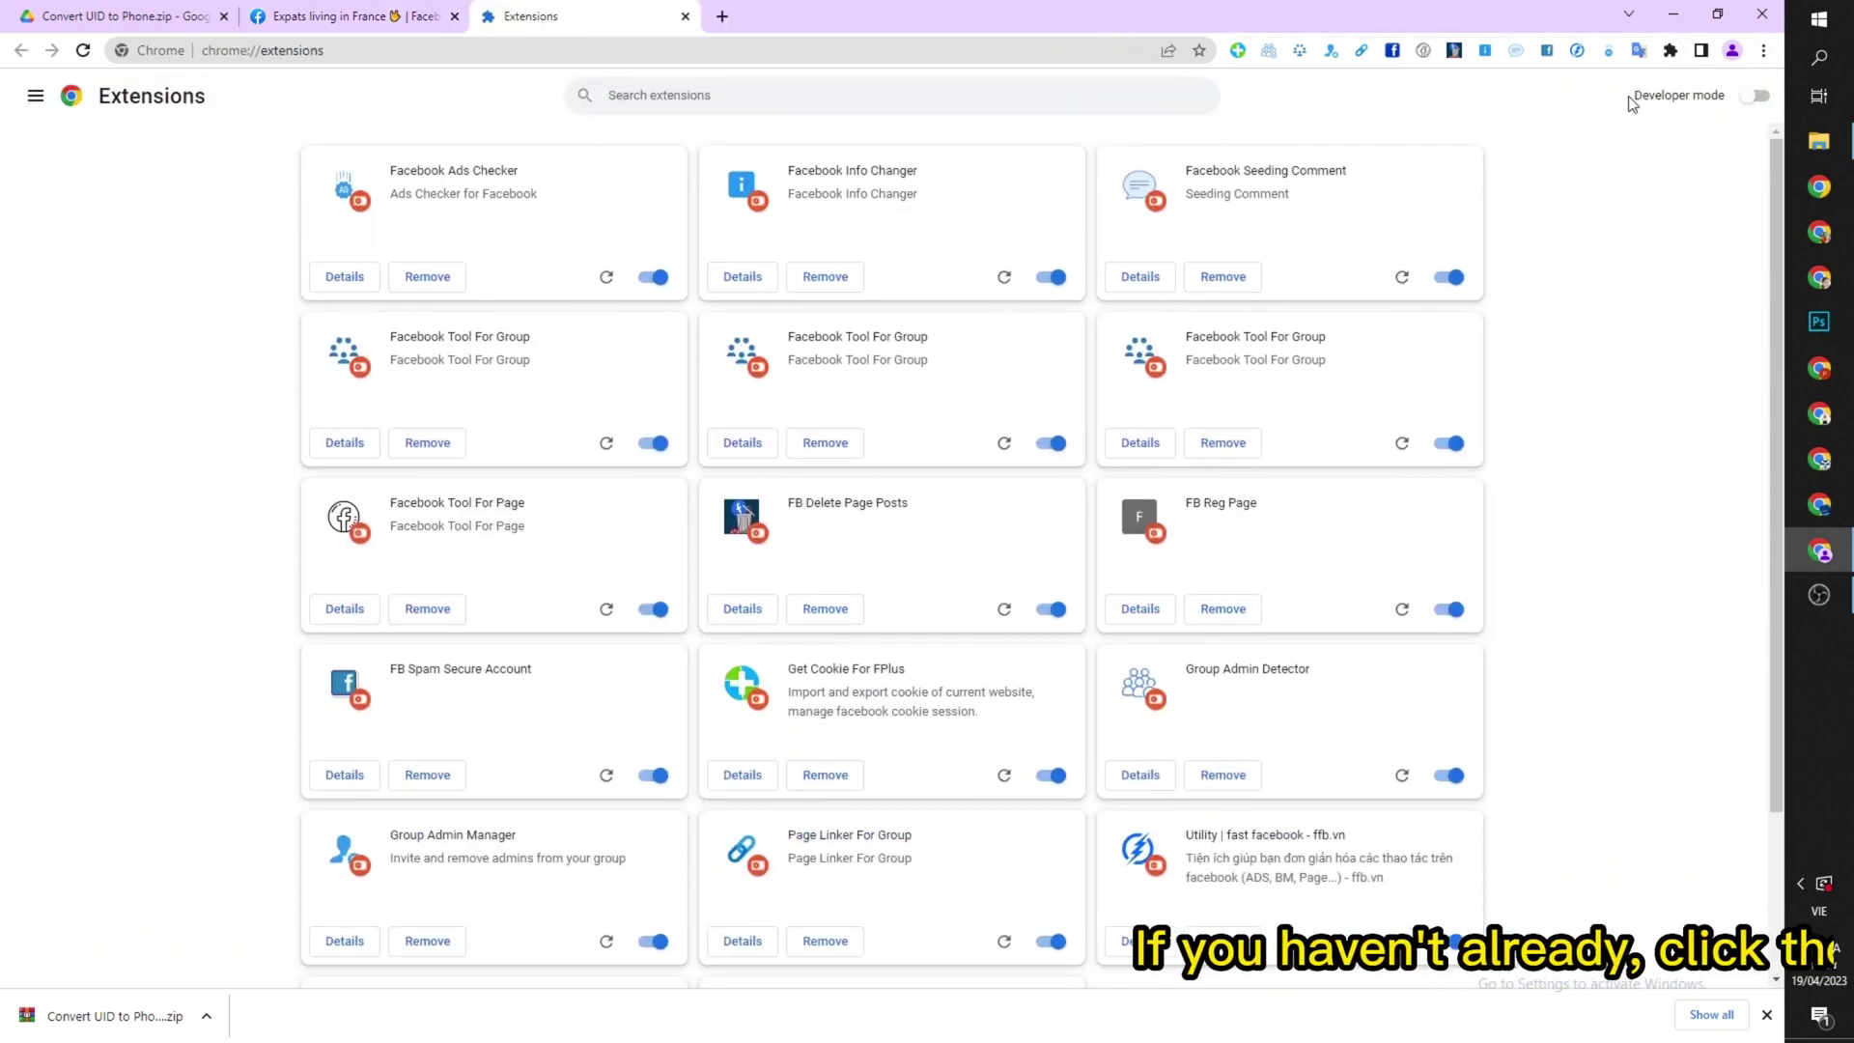
drag(1633, 97, 1725, 96)
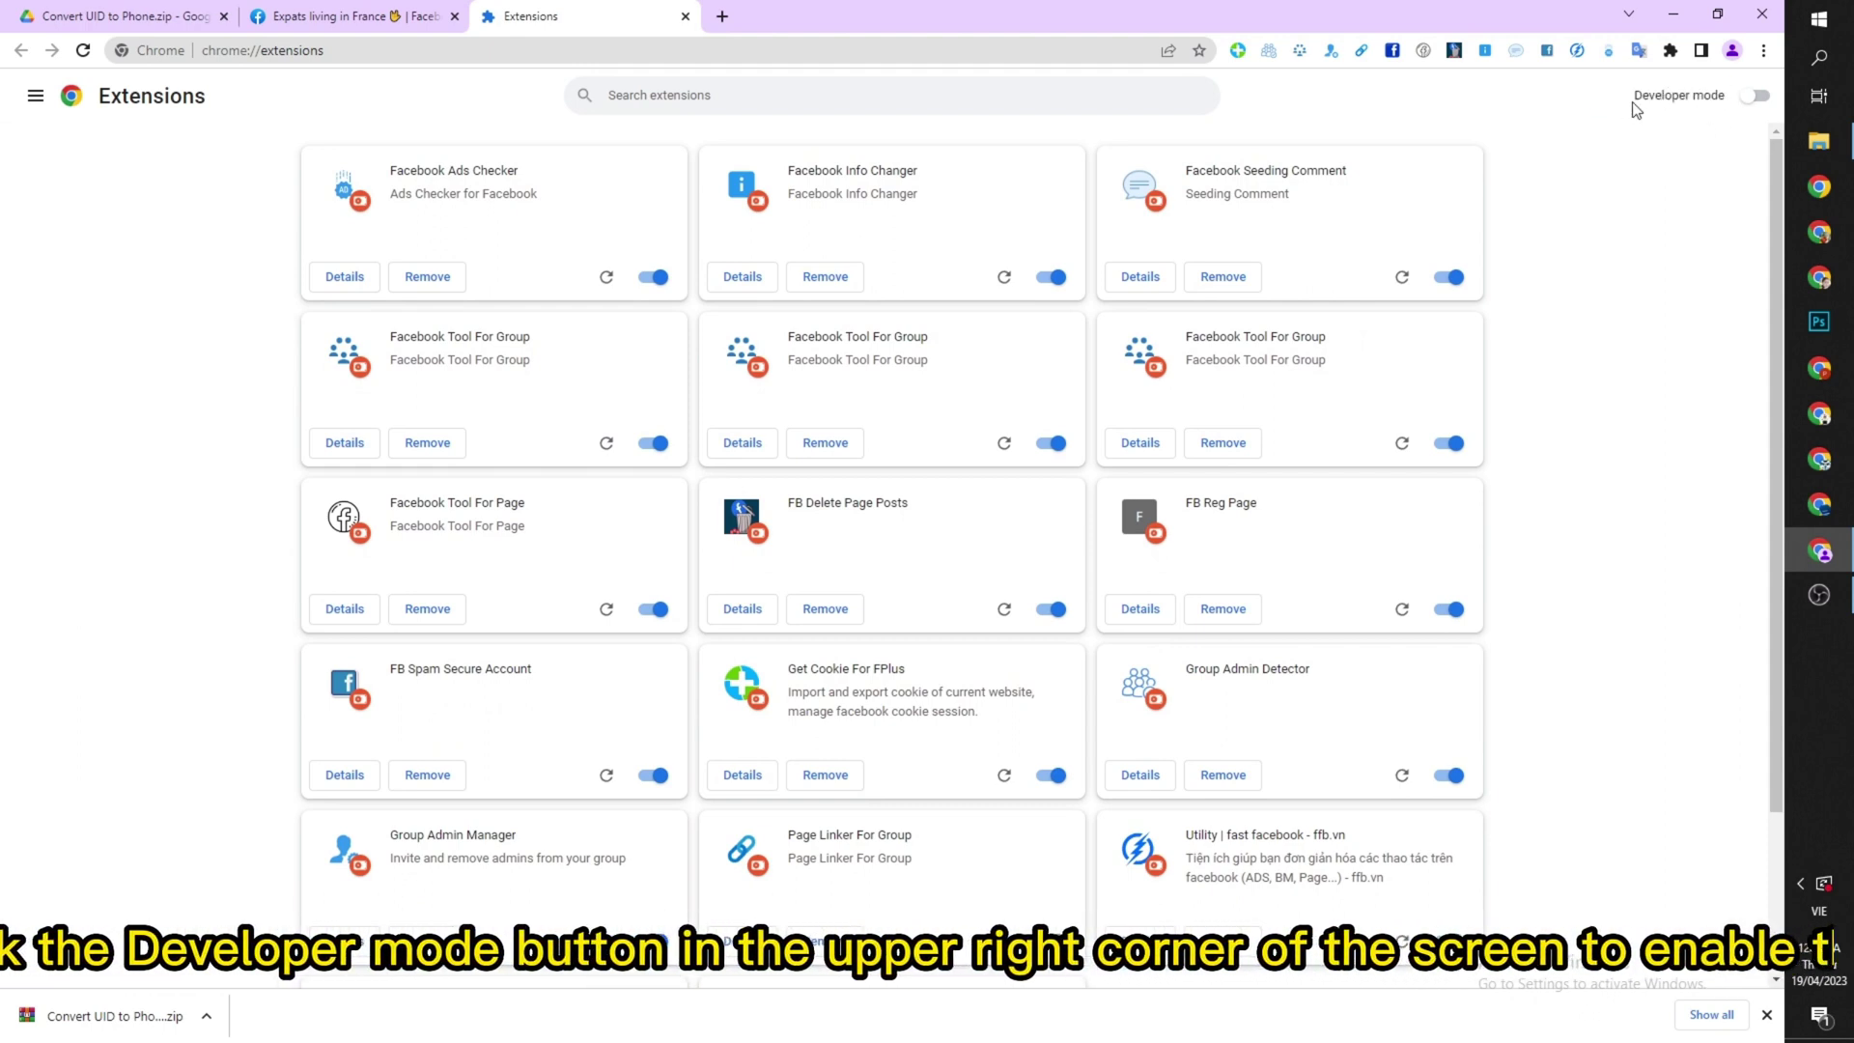
click(1722, 94)
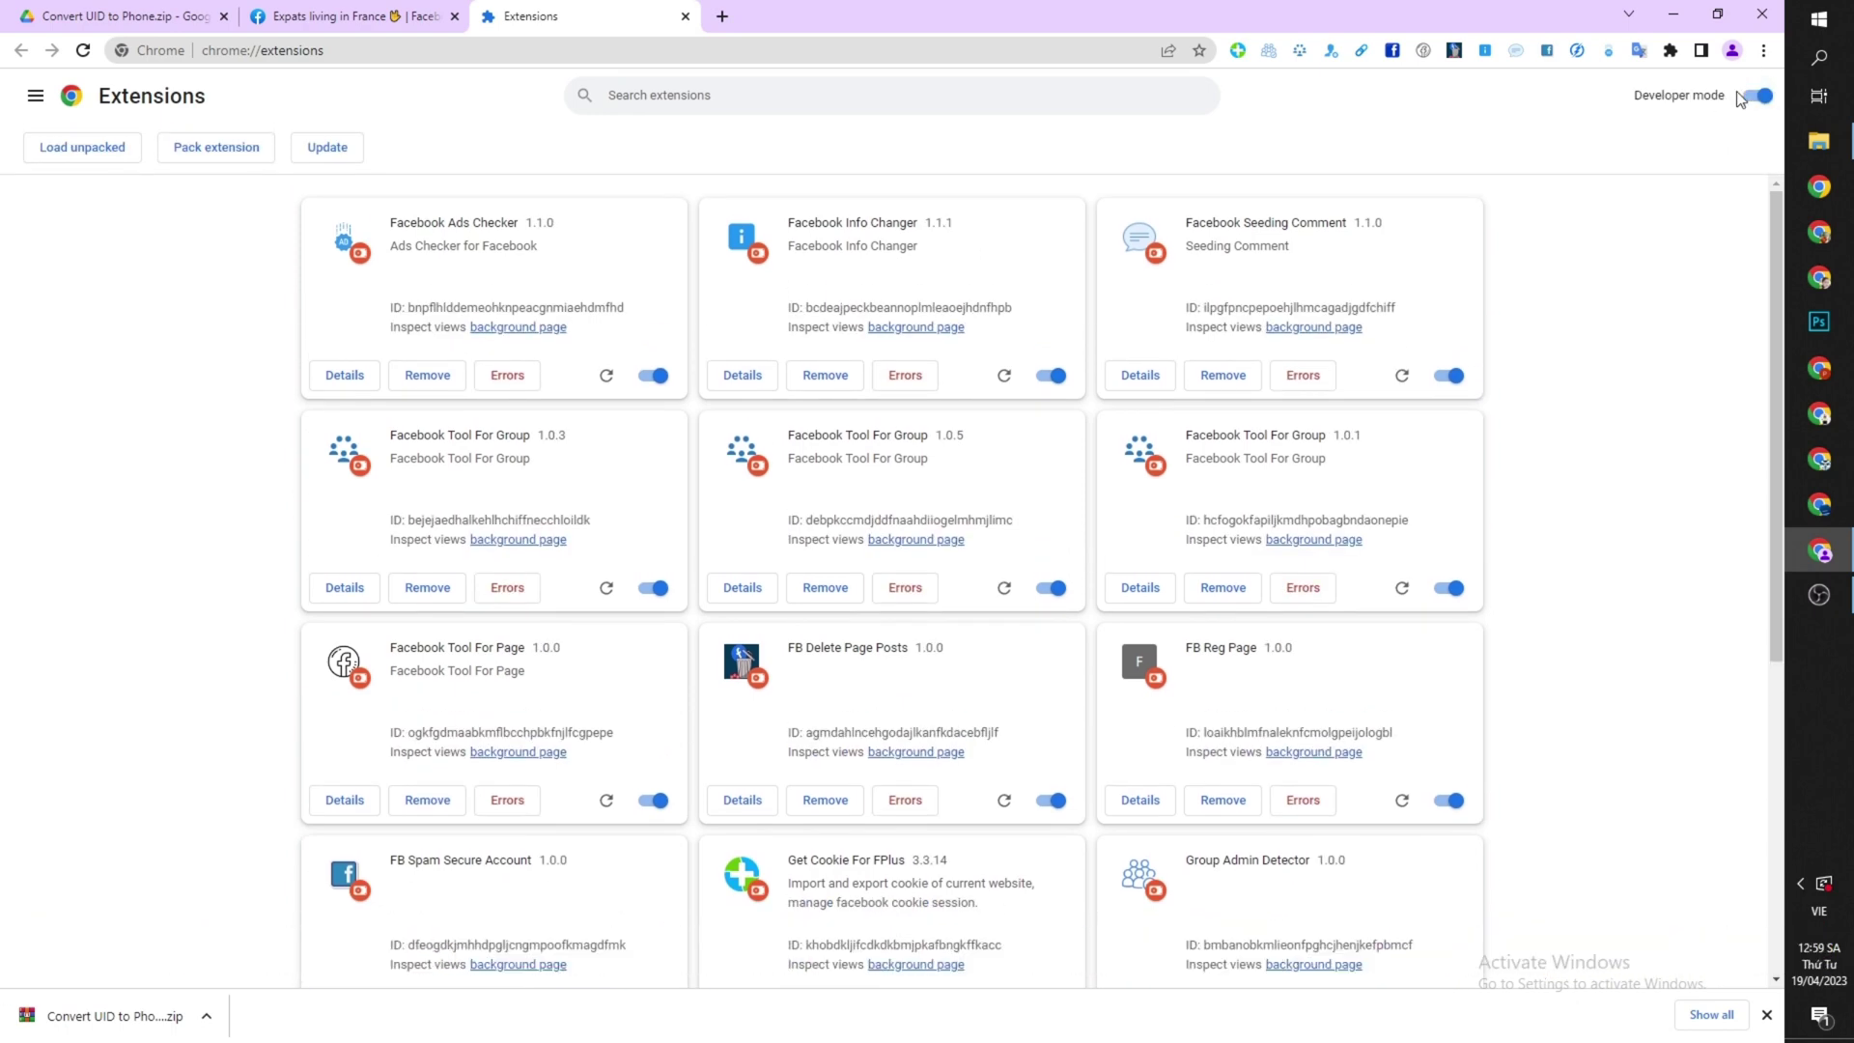
Step: Drag the extracted Convert UID to Phone folder onto the Extensions page to load it
click(1819, 140)
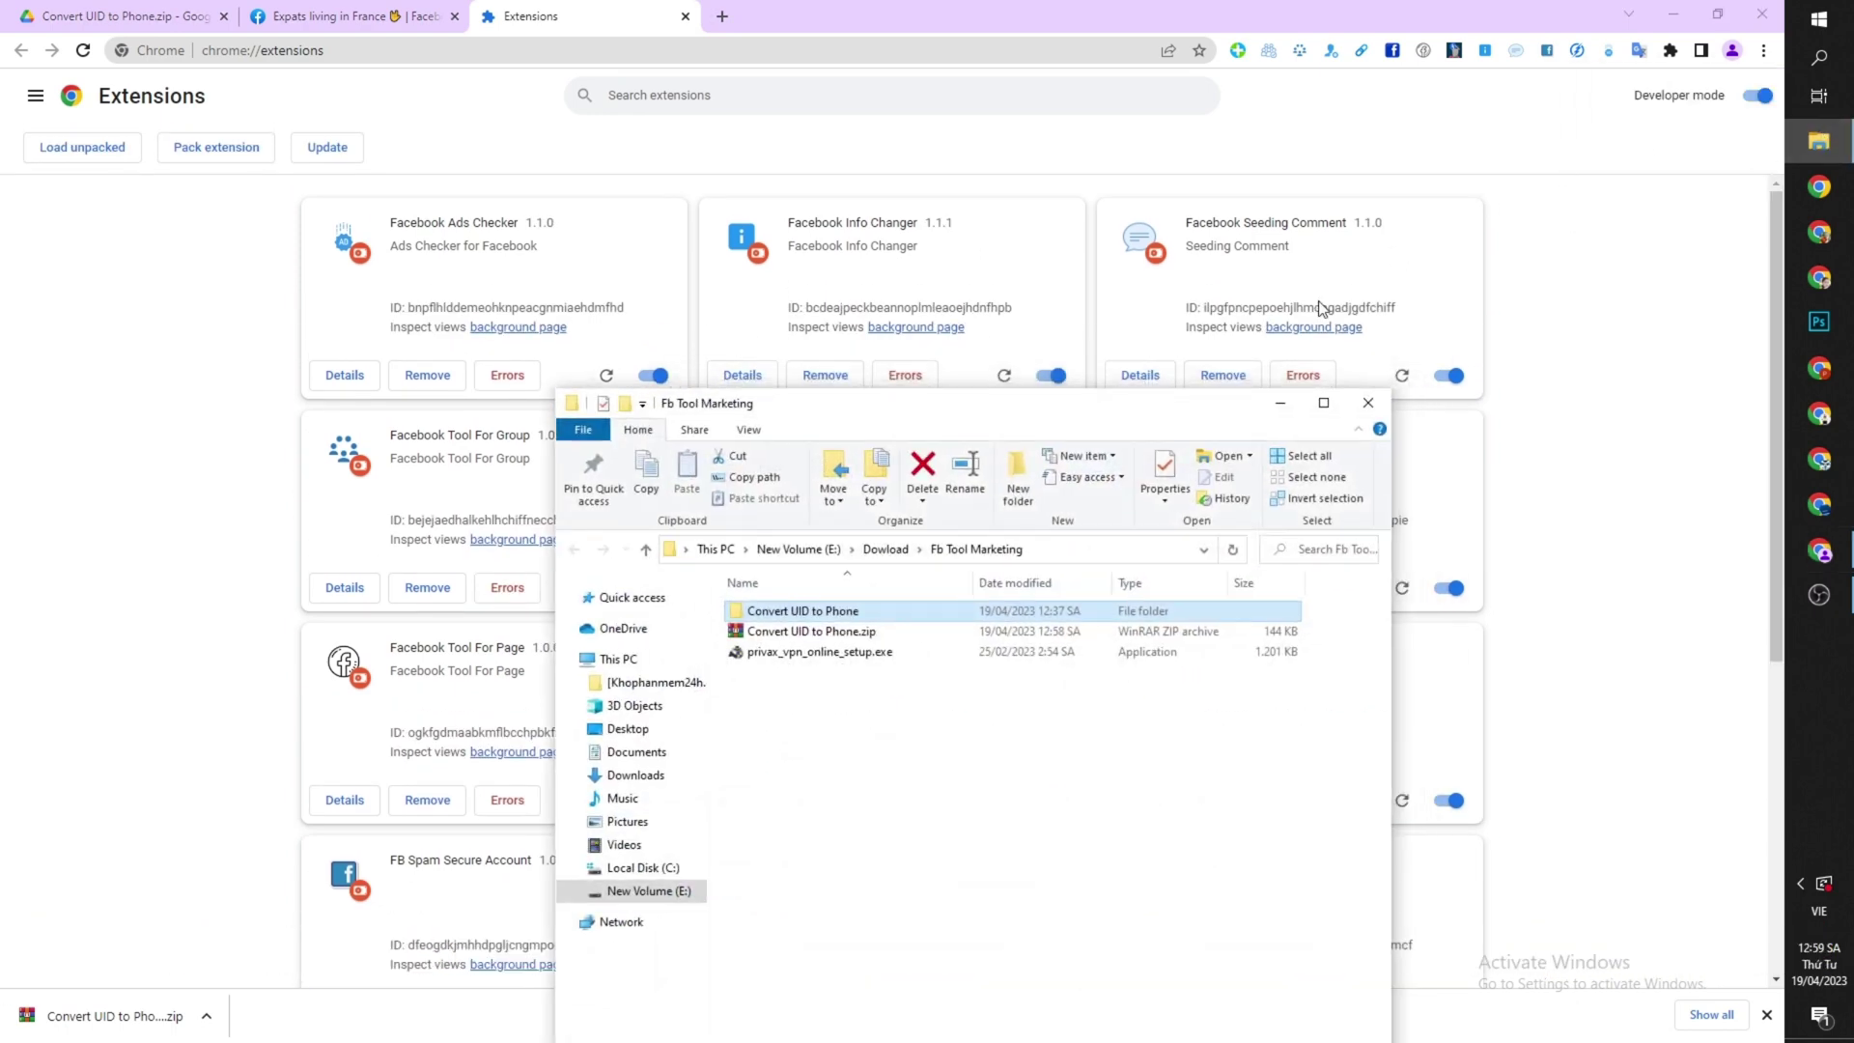
drag(1117, 414, 1154, 579)
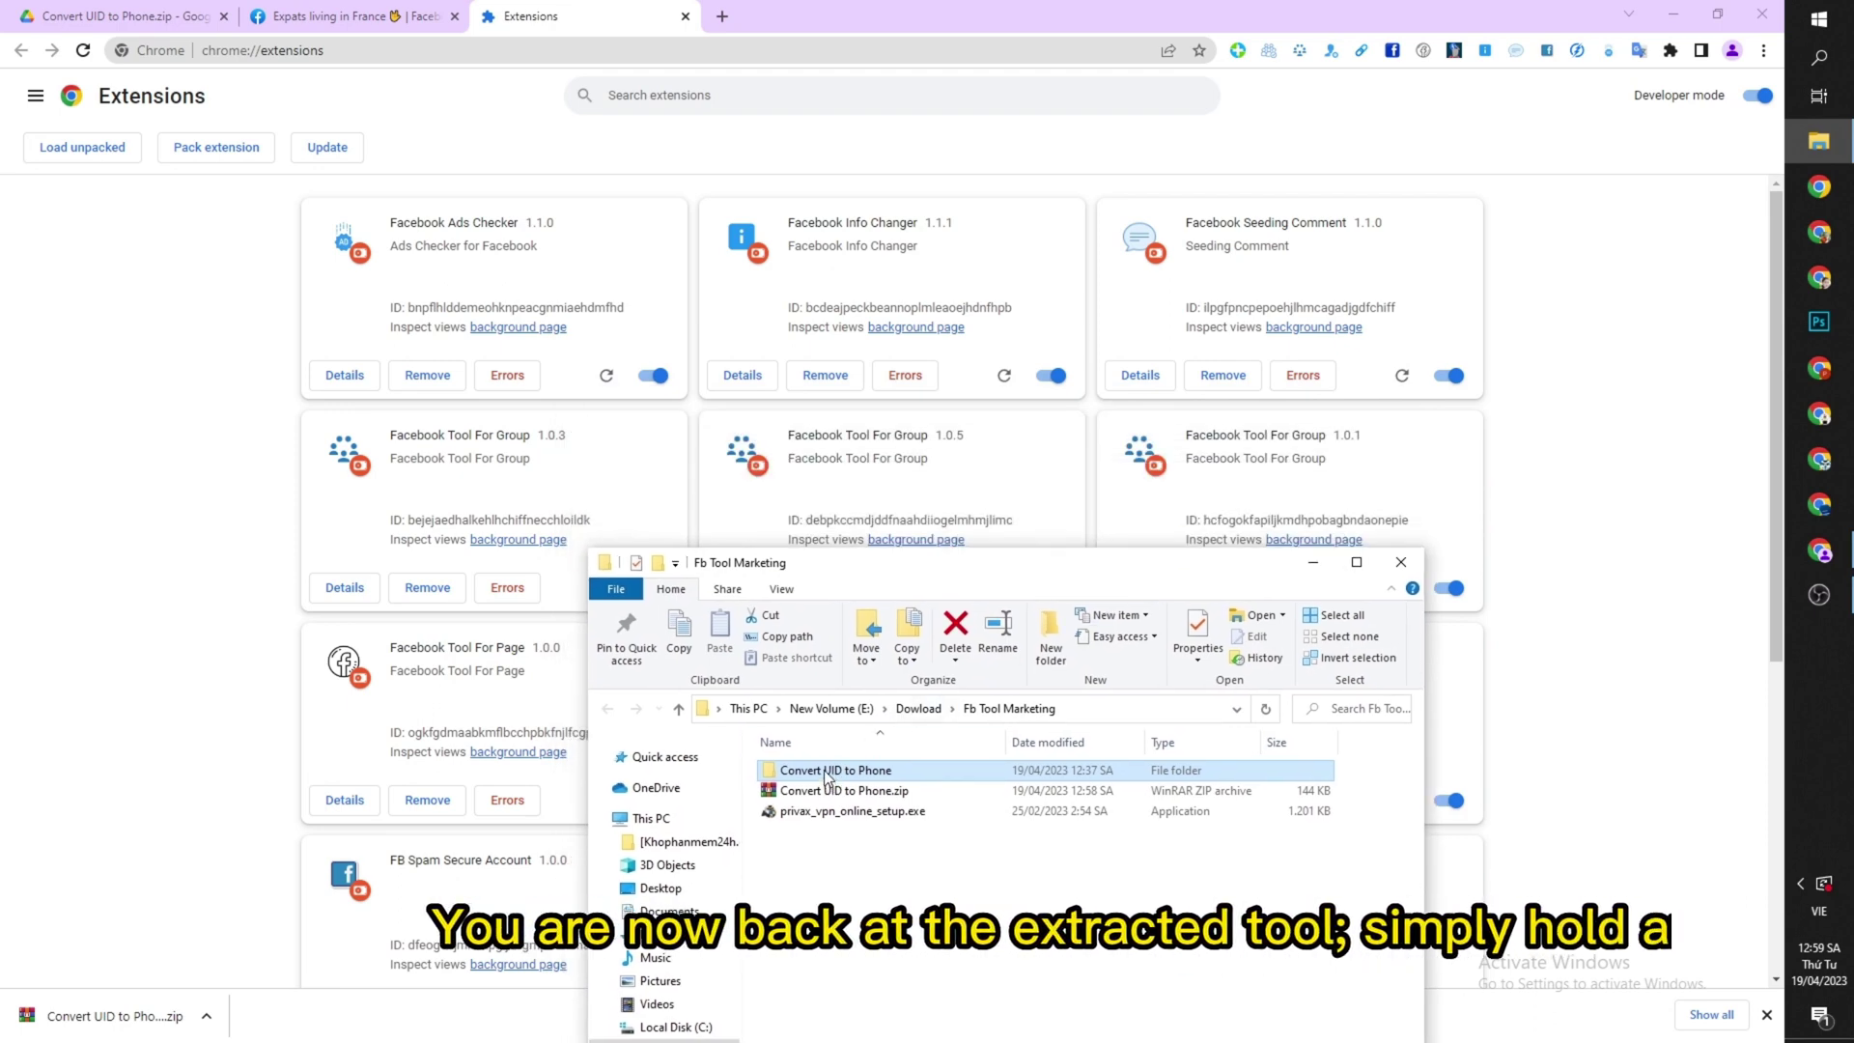
mouse_move(826, 771)
mouse_down()
mouse_move(839, 578)
mouse_move(972, 357)
mouse_move(872, 400)
mouse_up()
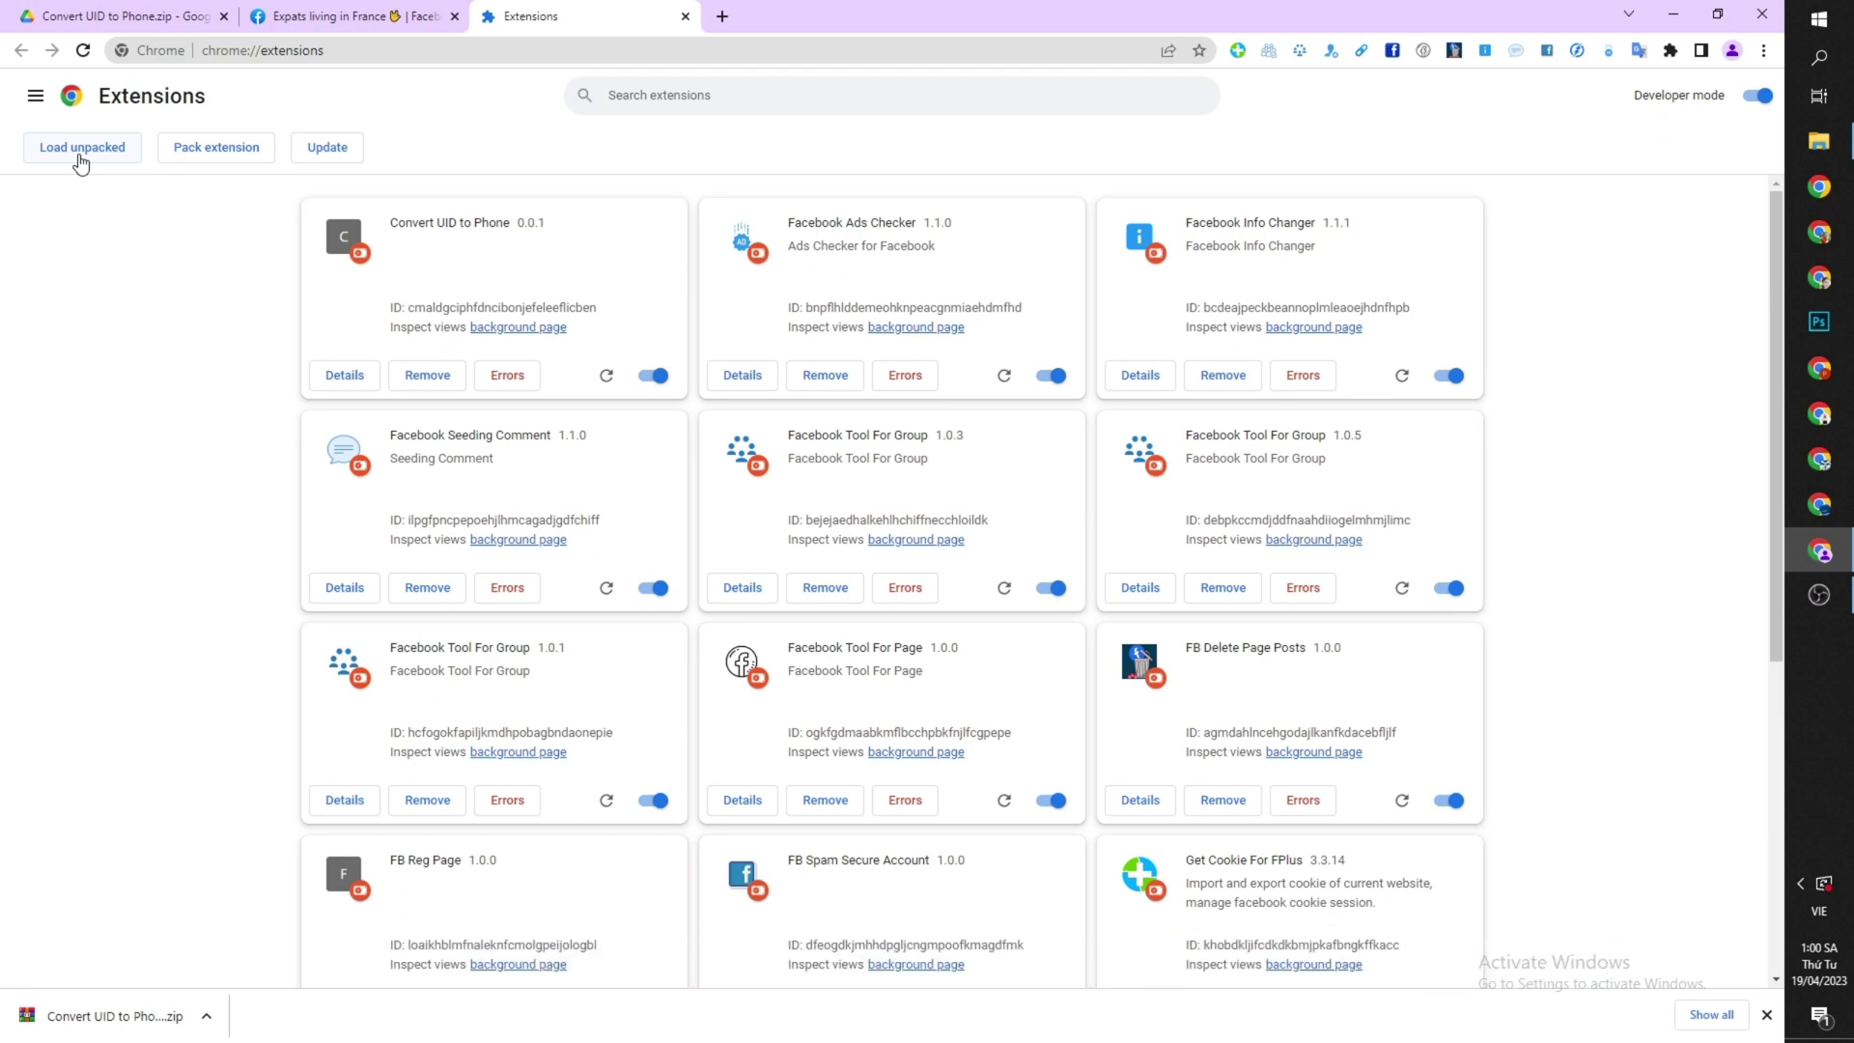
Step: Pin Convert UID to Phone to the toolbar from the Extensions menu
click(327, 10)
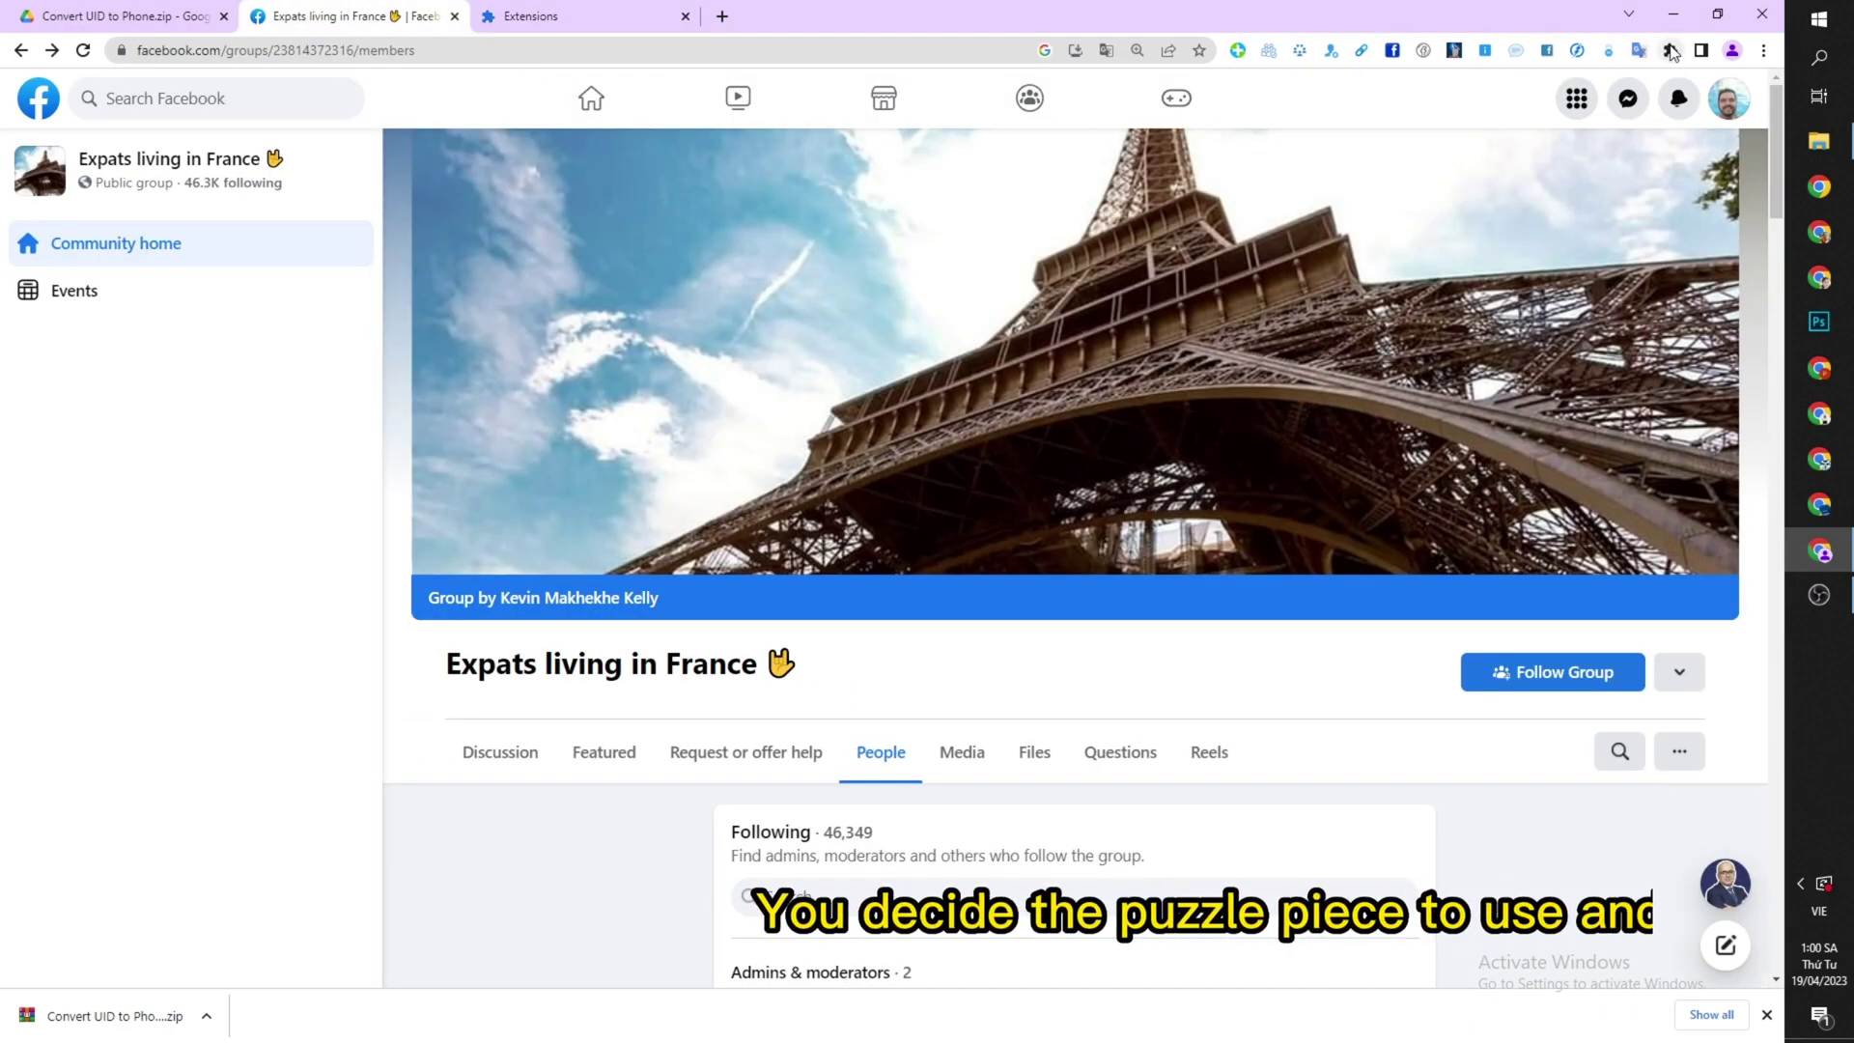
click(1670, 52)
click(1672, 53)
click(1608, 190)
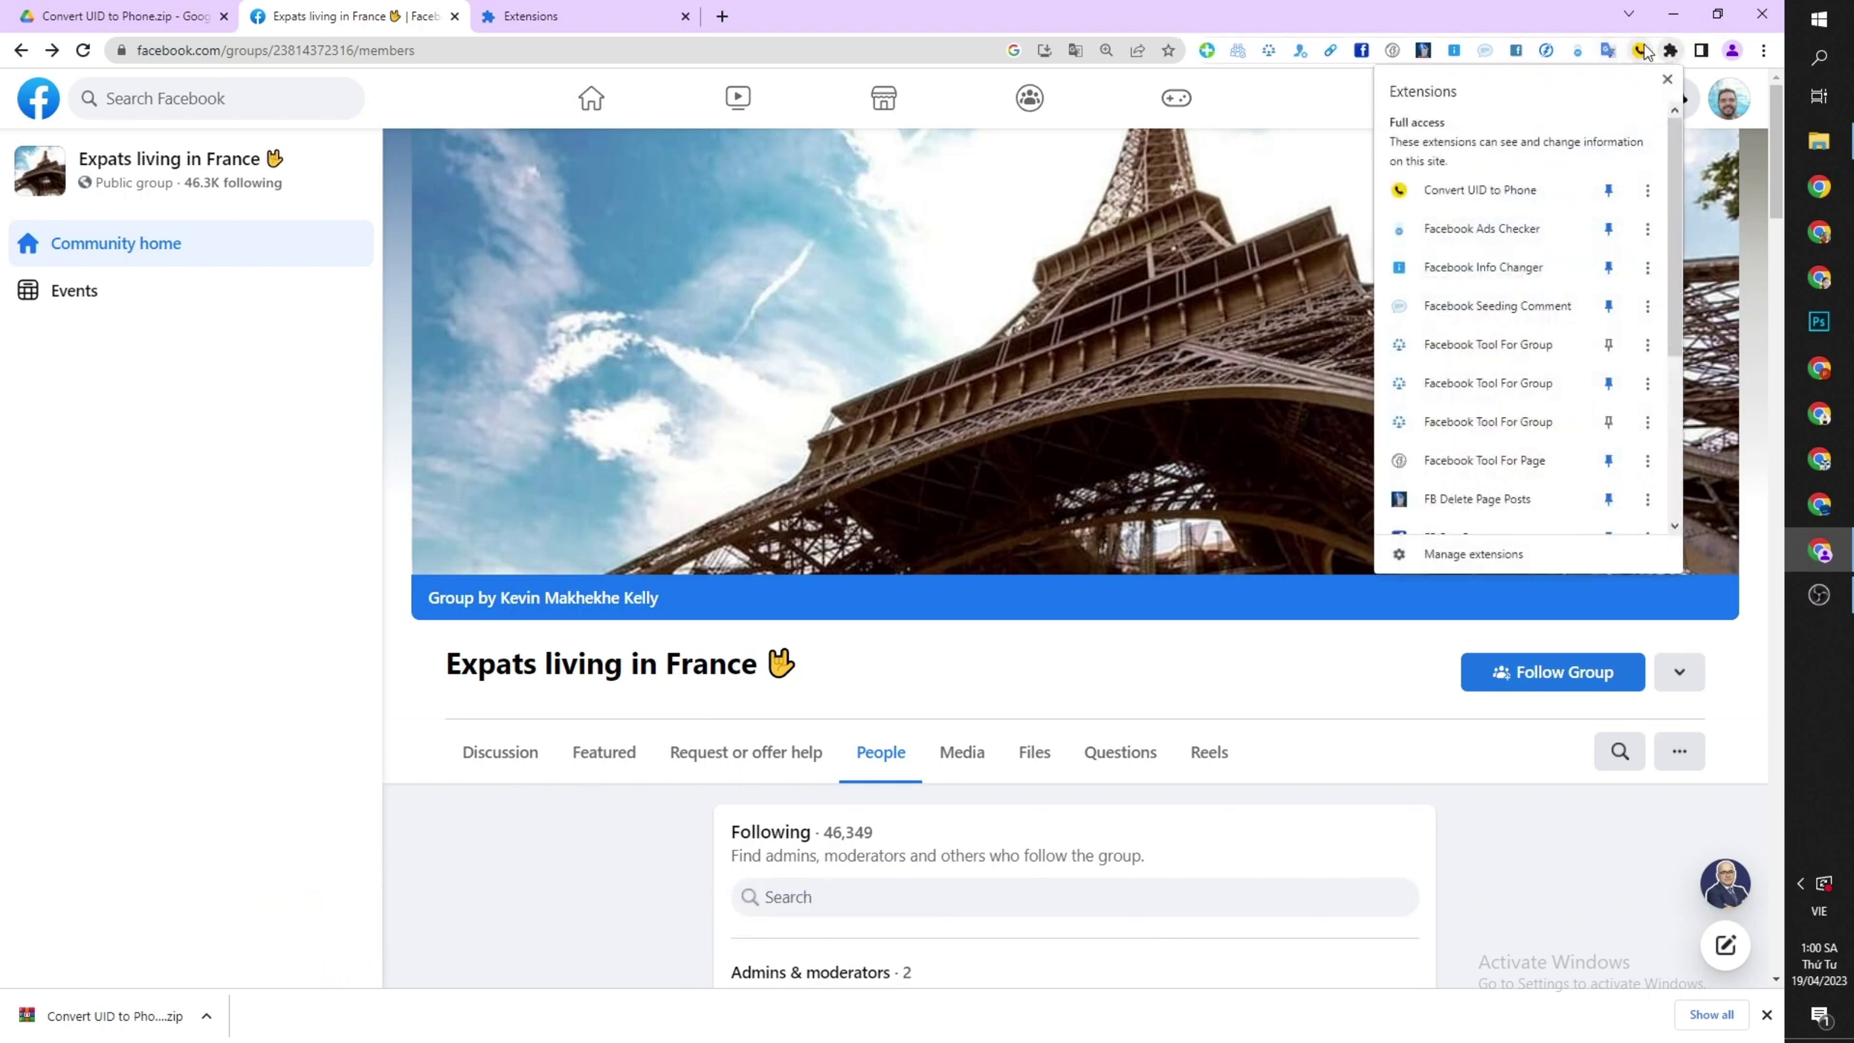
click(1671, 54)
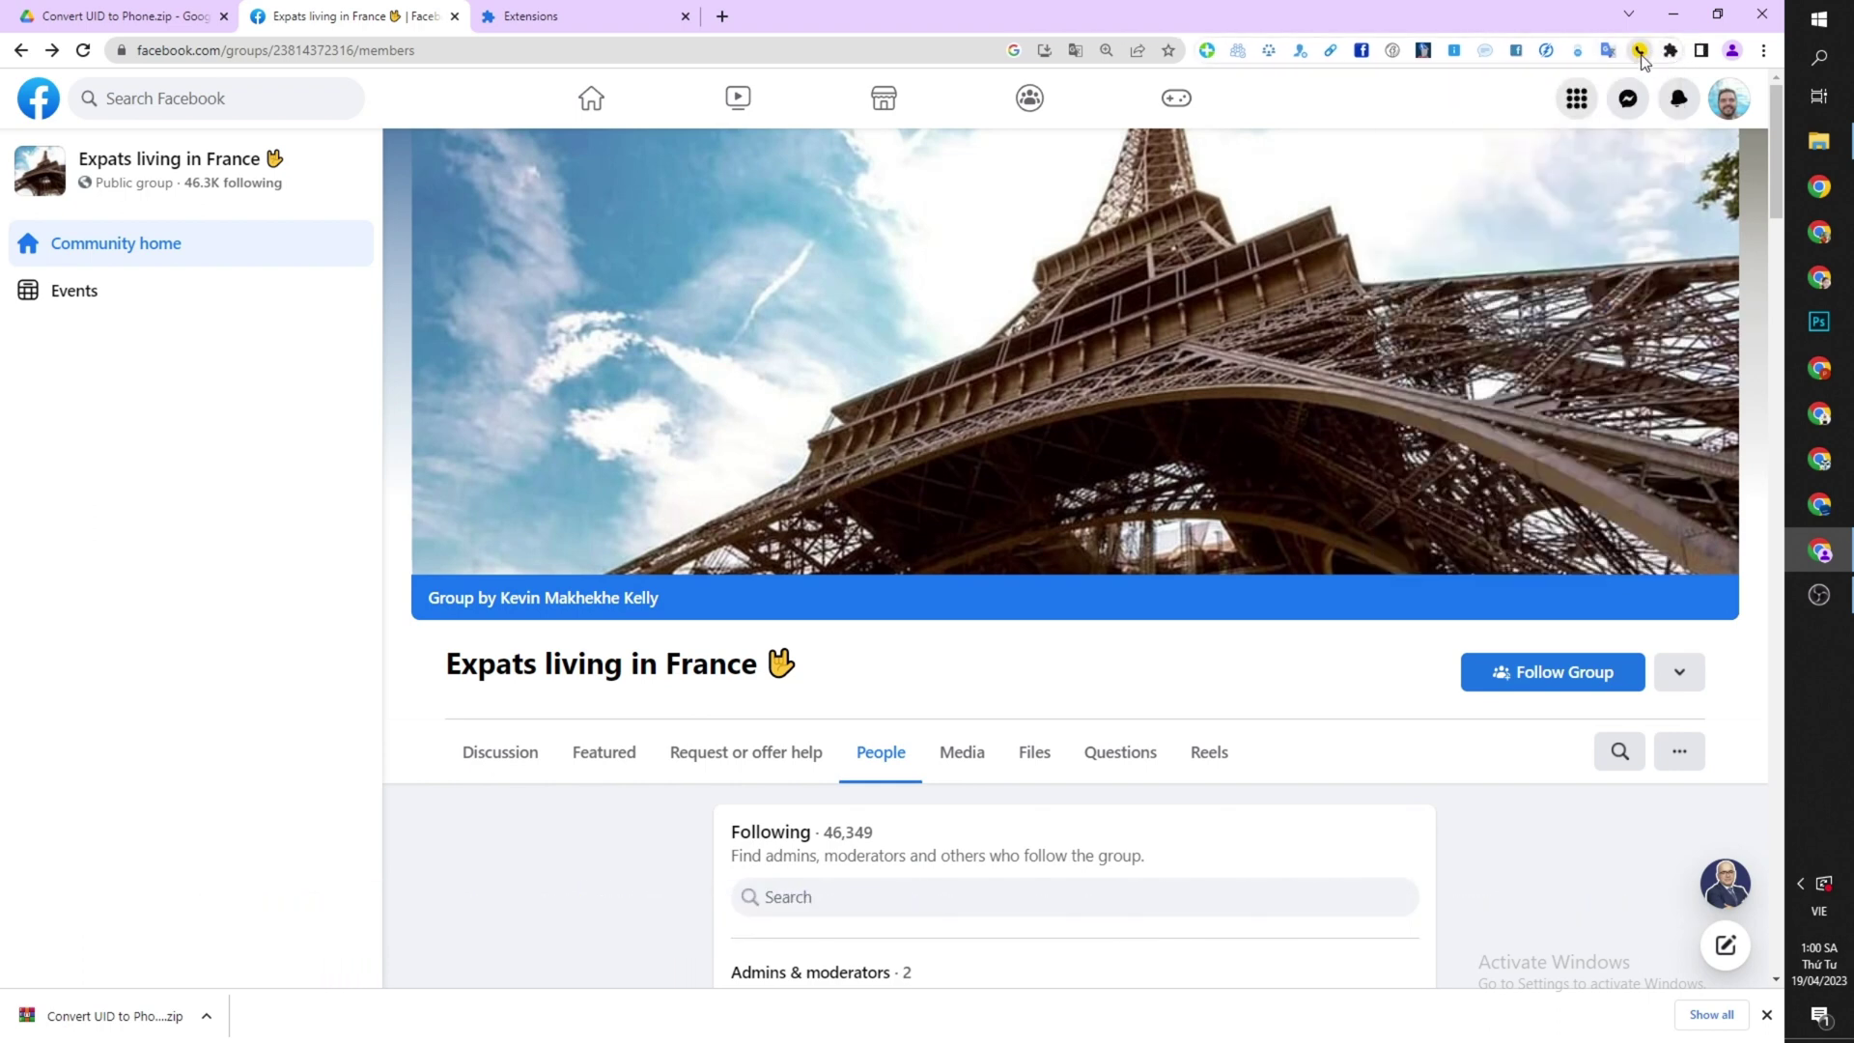
Step: Launch the Convert UID to Phone extension from its toolbar icon
click(1640, 51)
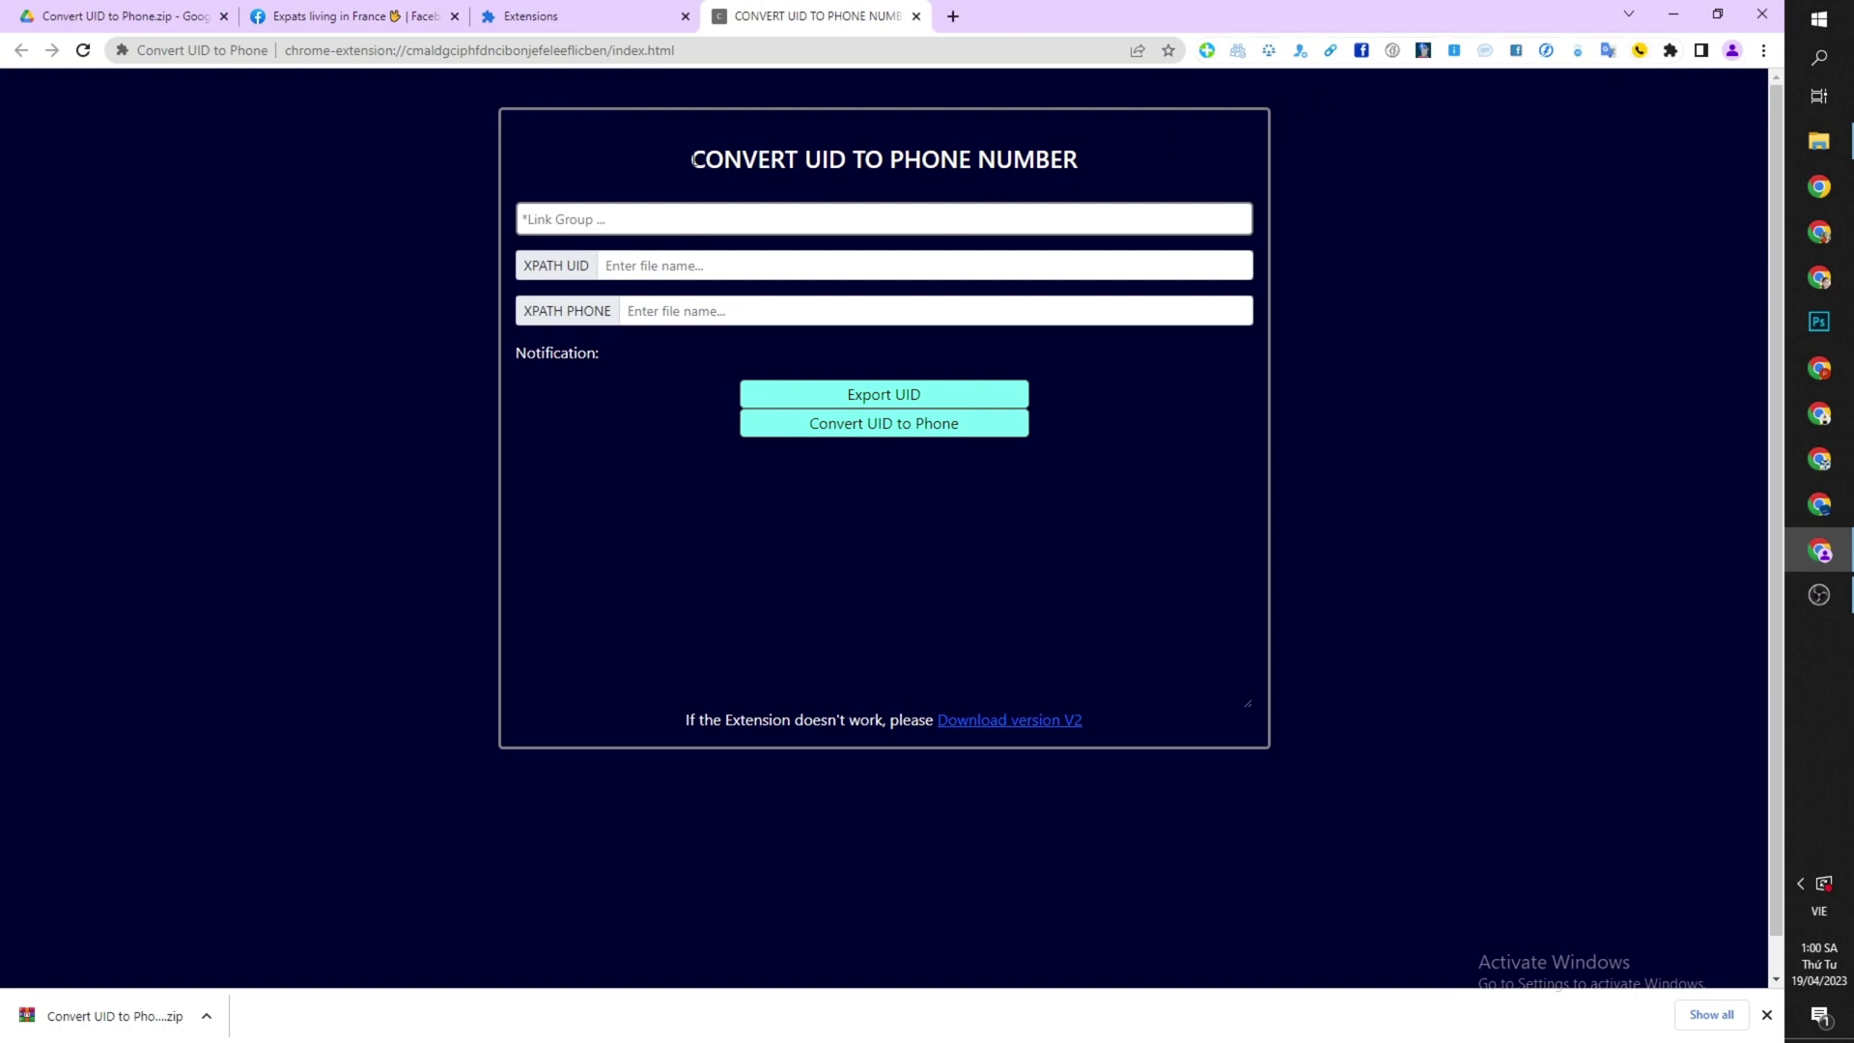
drag(693, 160, 1084, 156)
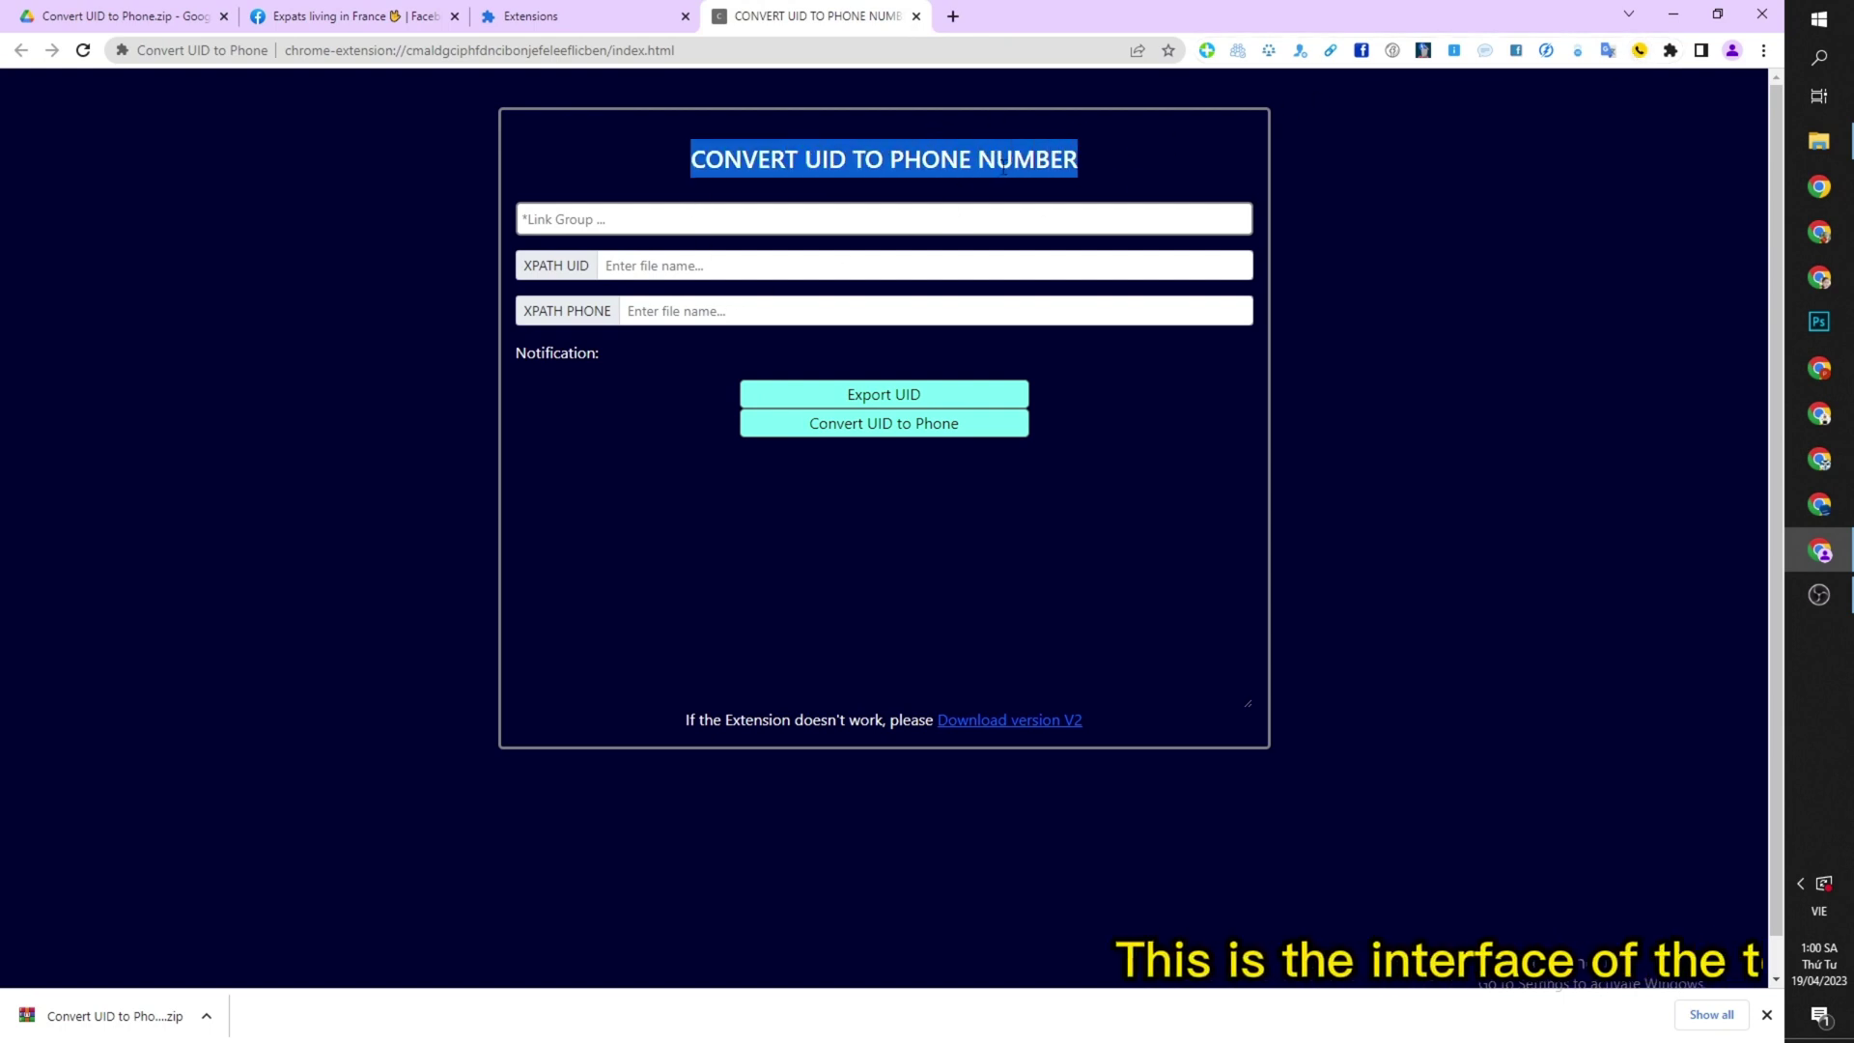
click(950, 180)
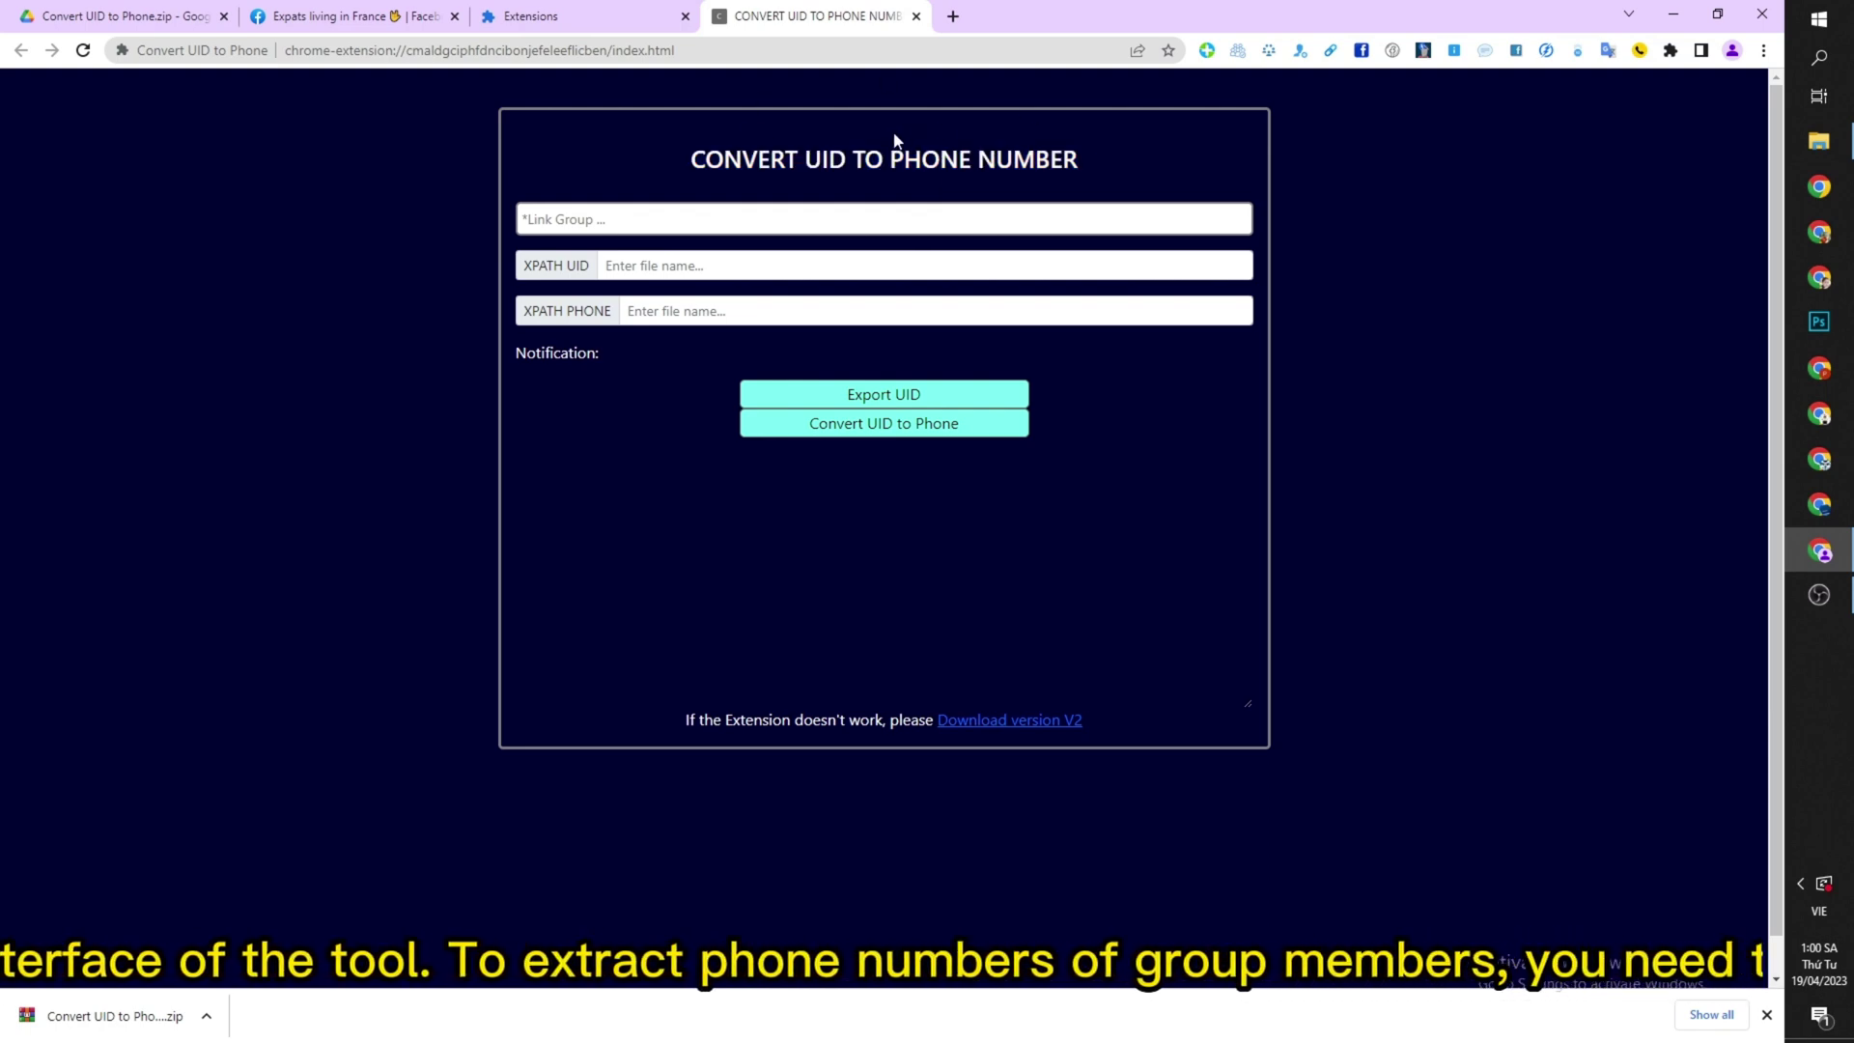
Step: Copy the Expats living in France group's web address from the Facebook tab
click(348, 16)
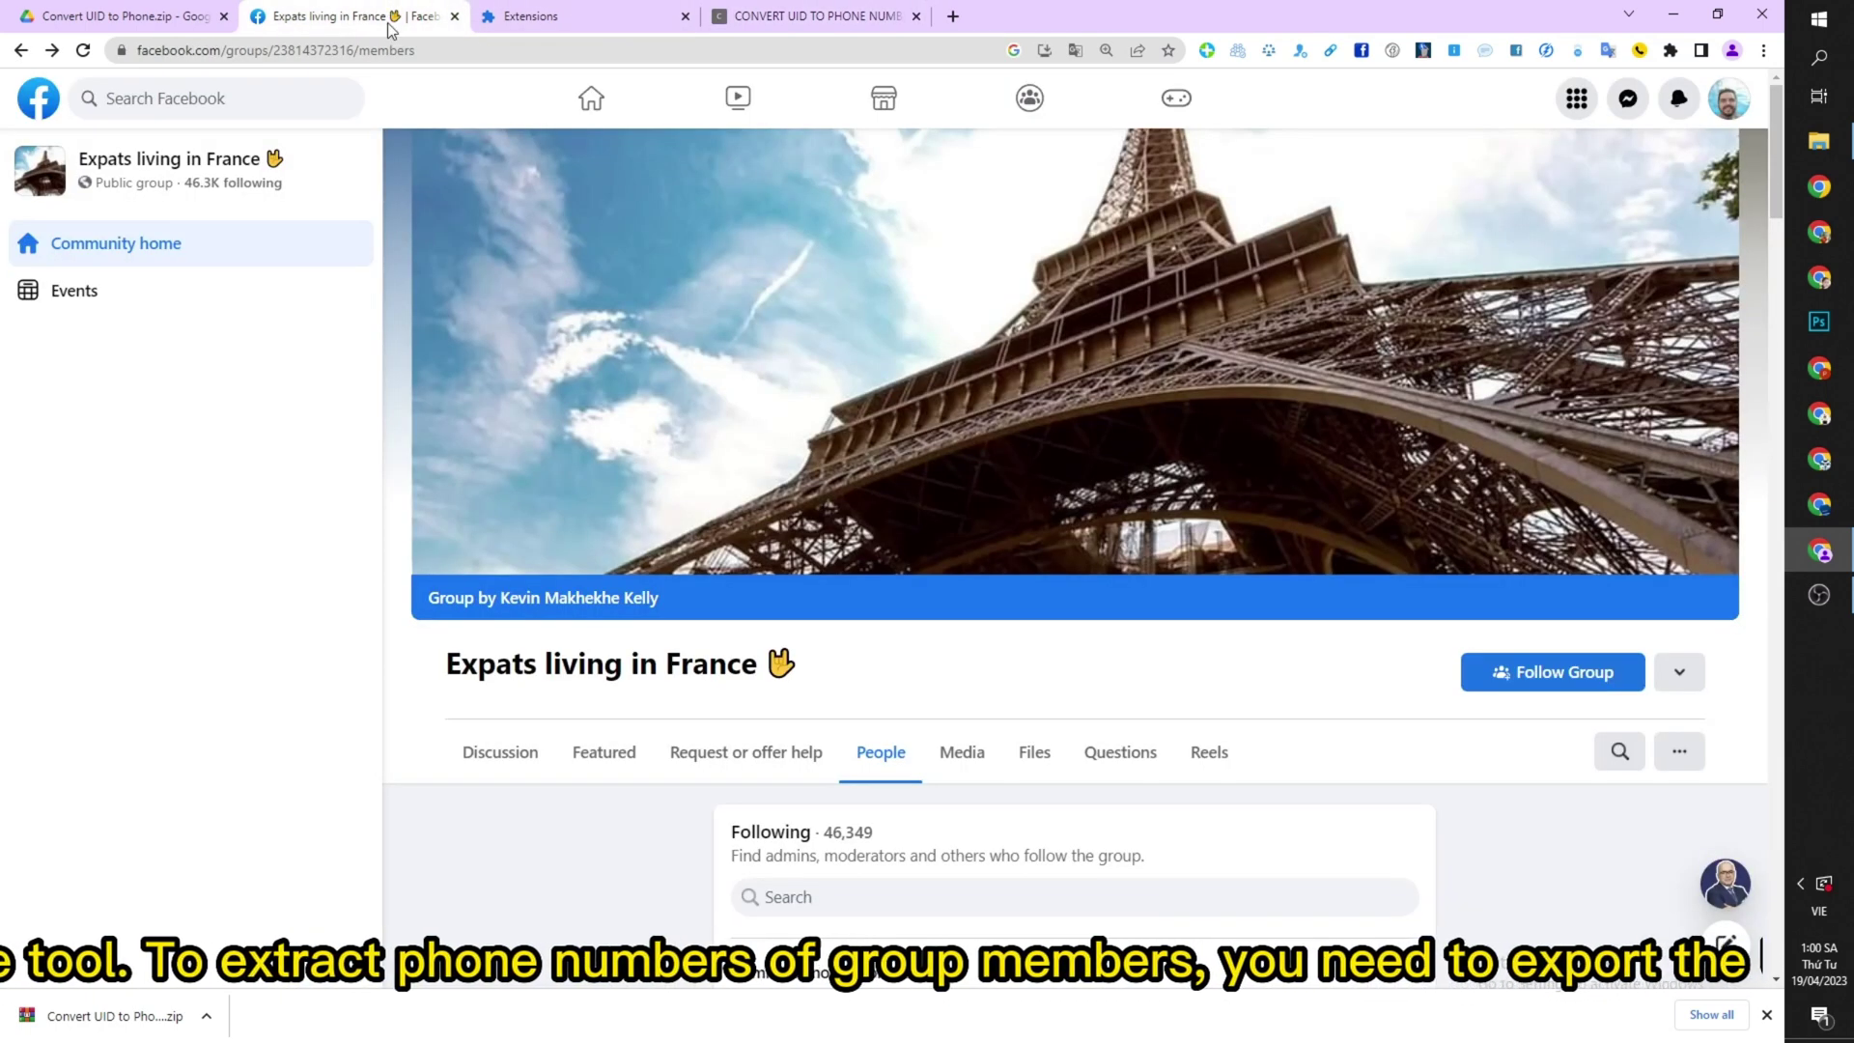
click(501, 752)
click(336, 50)
right_click(337, 51)
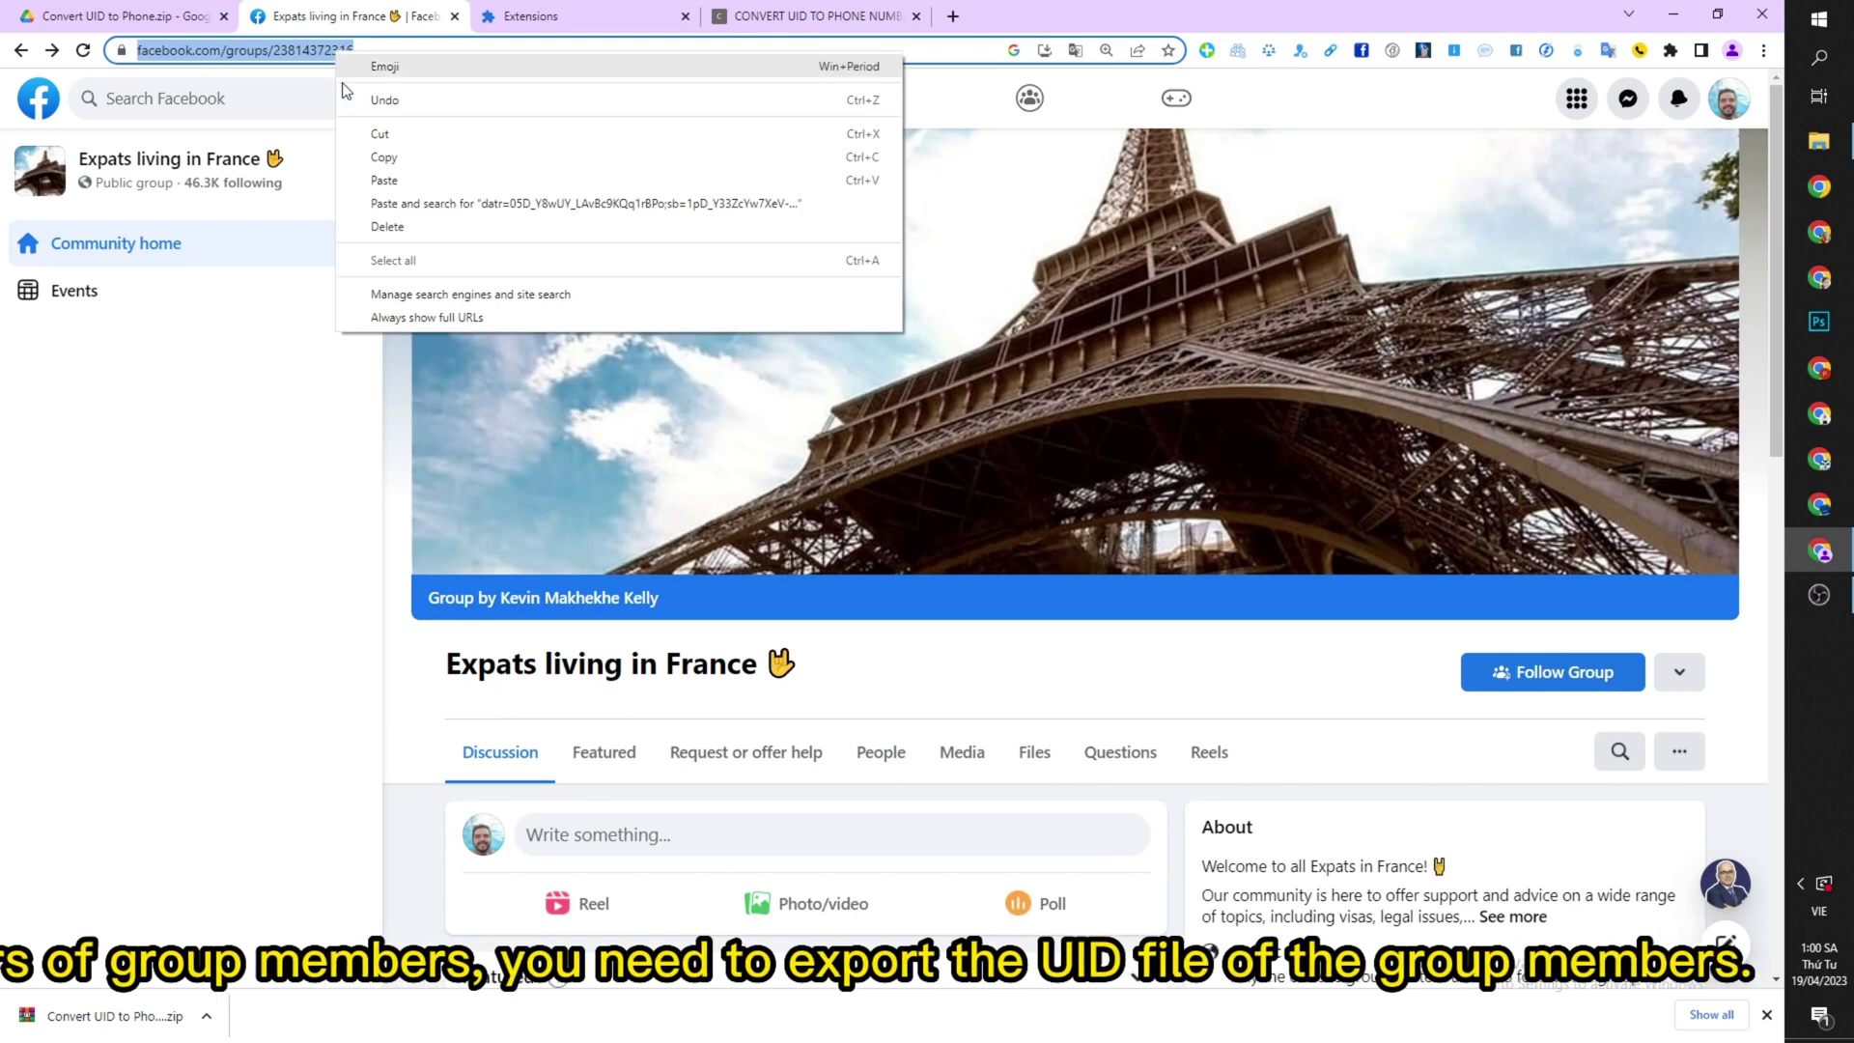
click(382, 156)
right_click(294, 62)
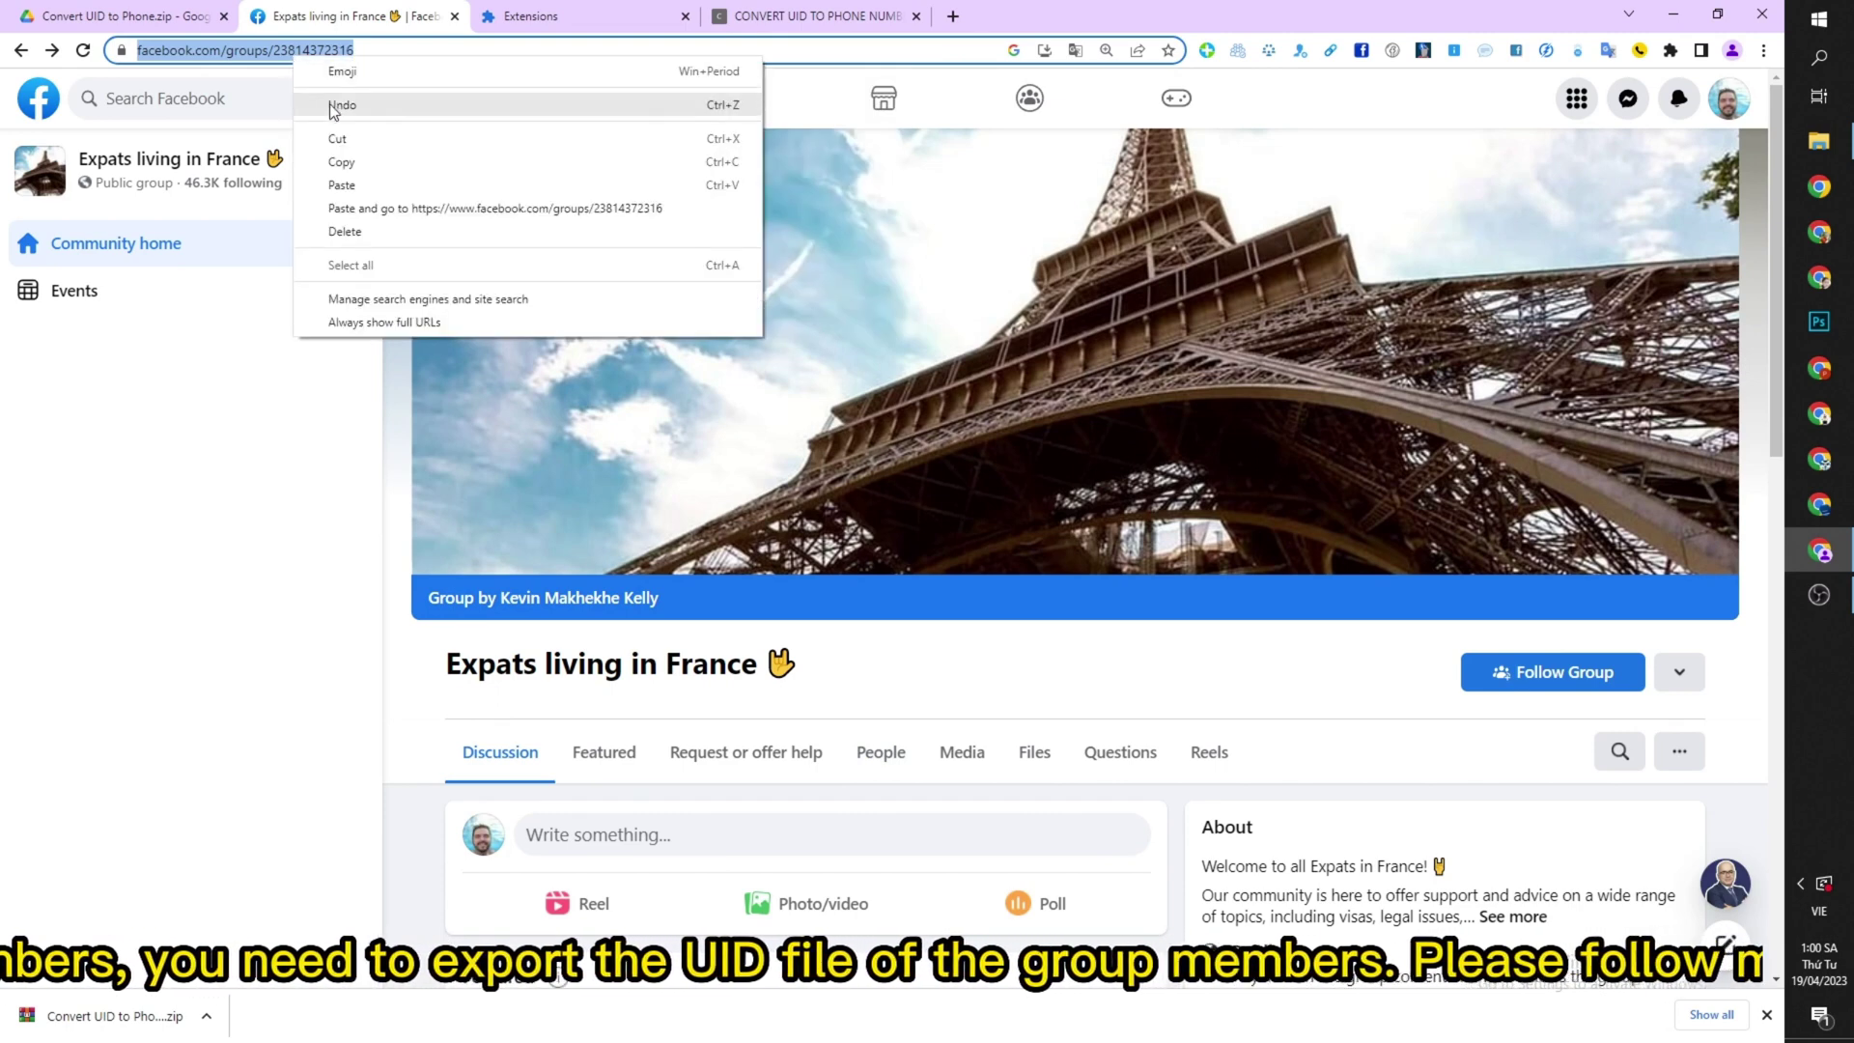
click(351, 163)
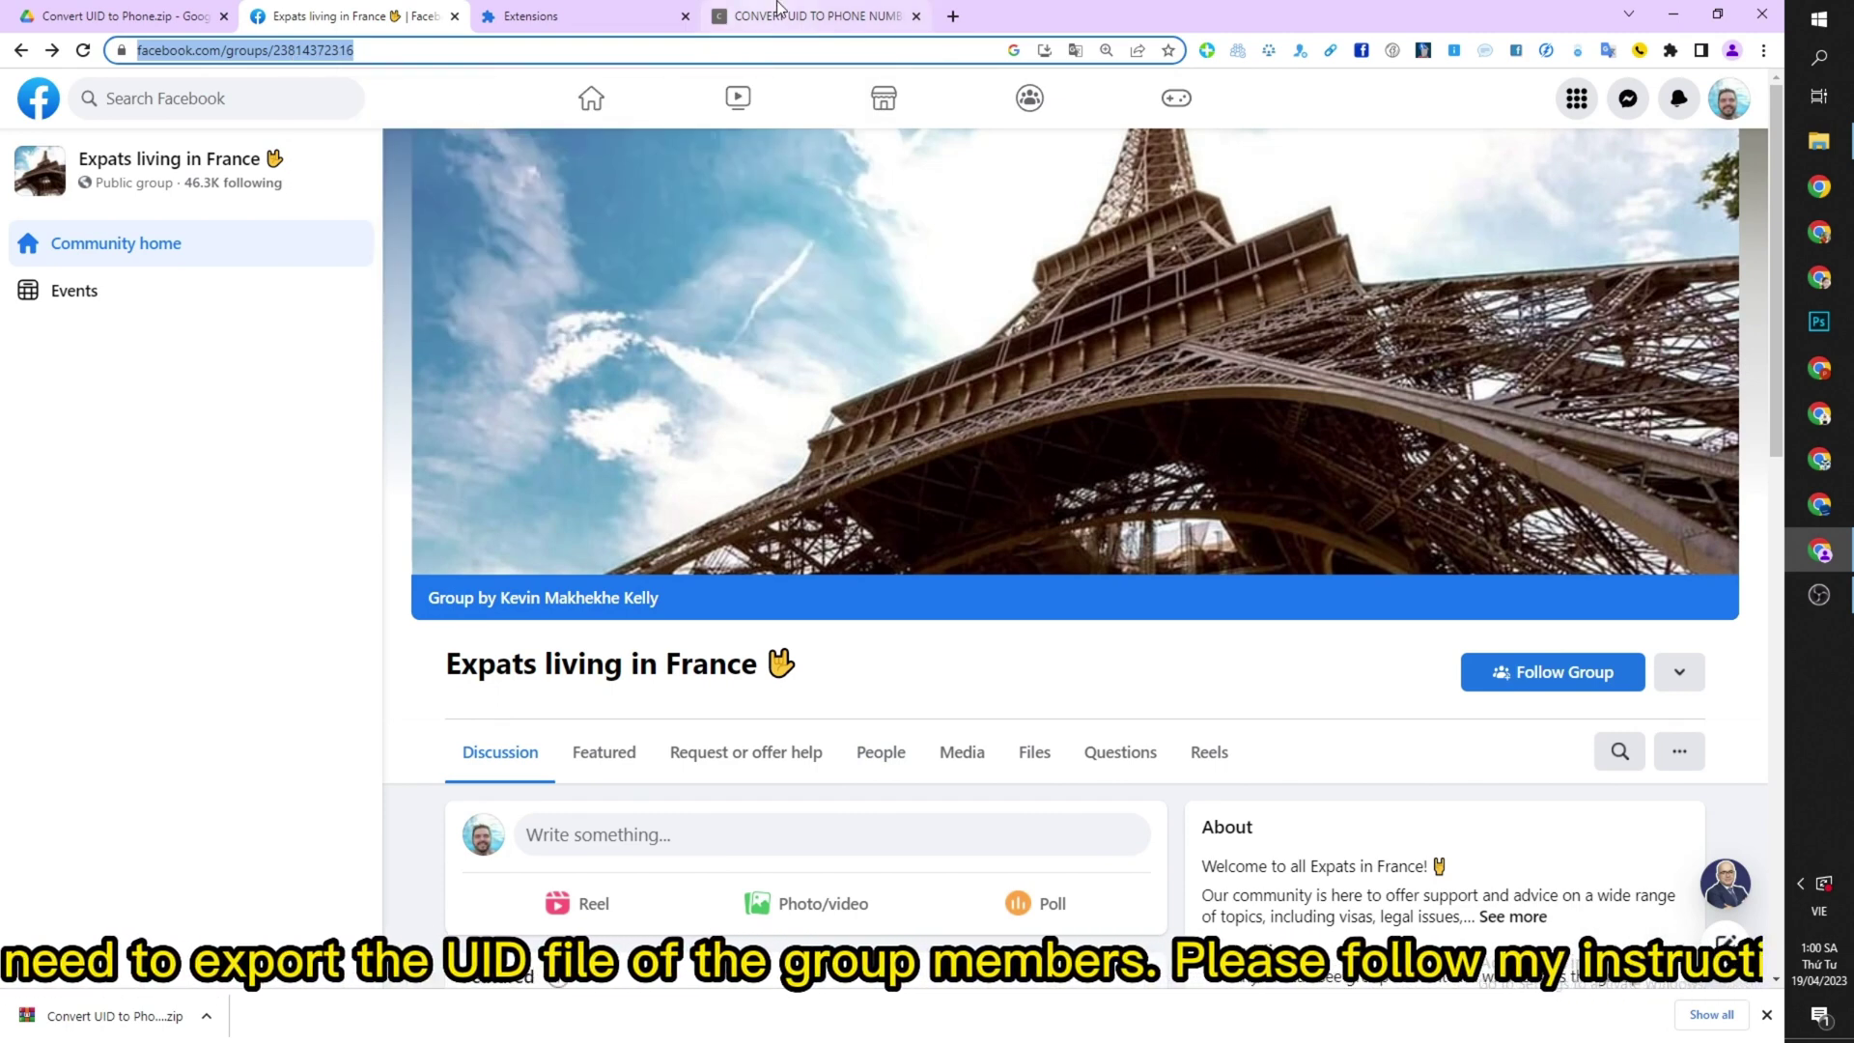
Step: Paste the group address into Link Group and start the UID file name
click(811, 16)
right_click(676, 219)
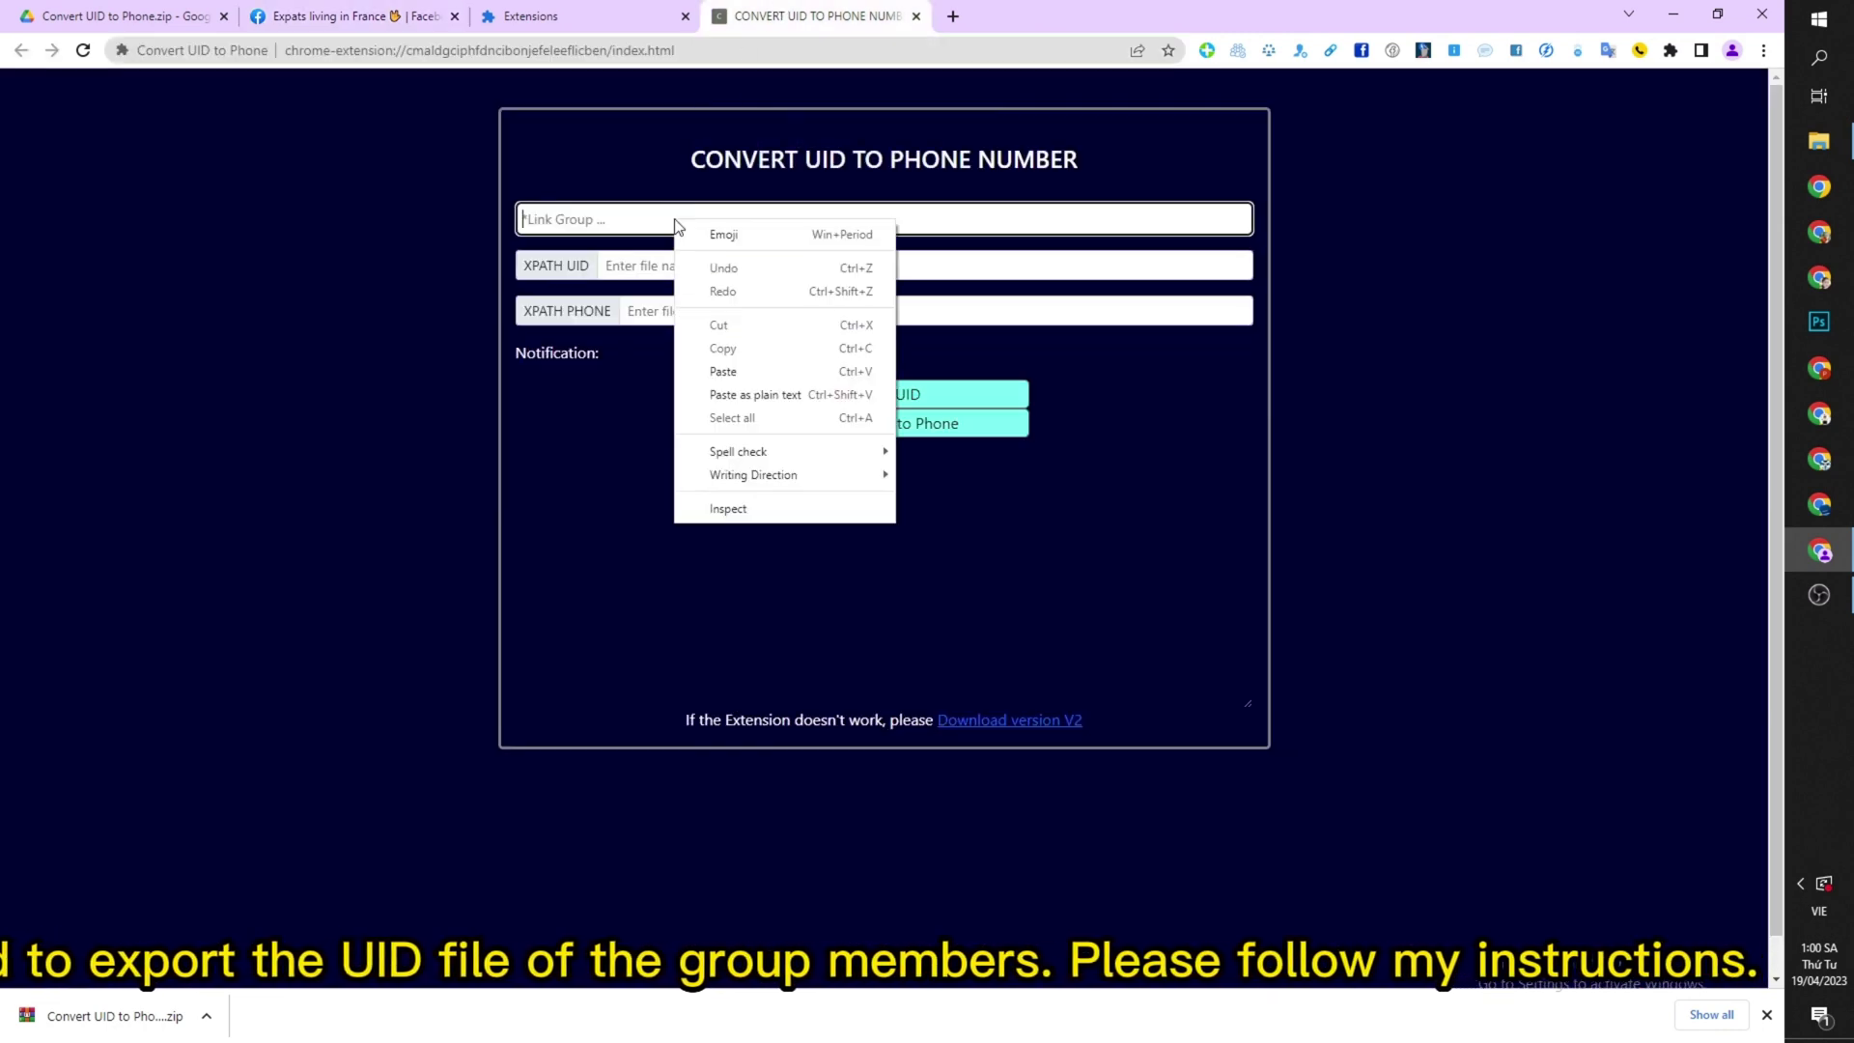
click(729, 374)
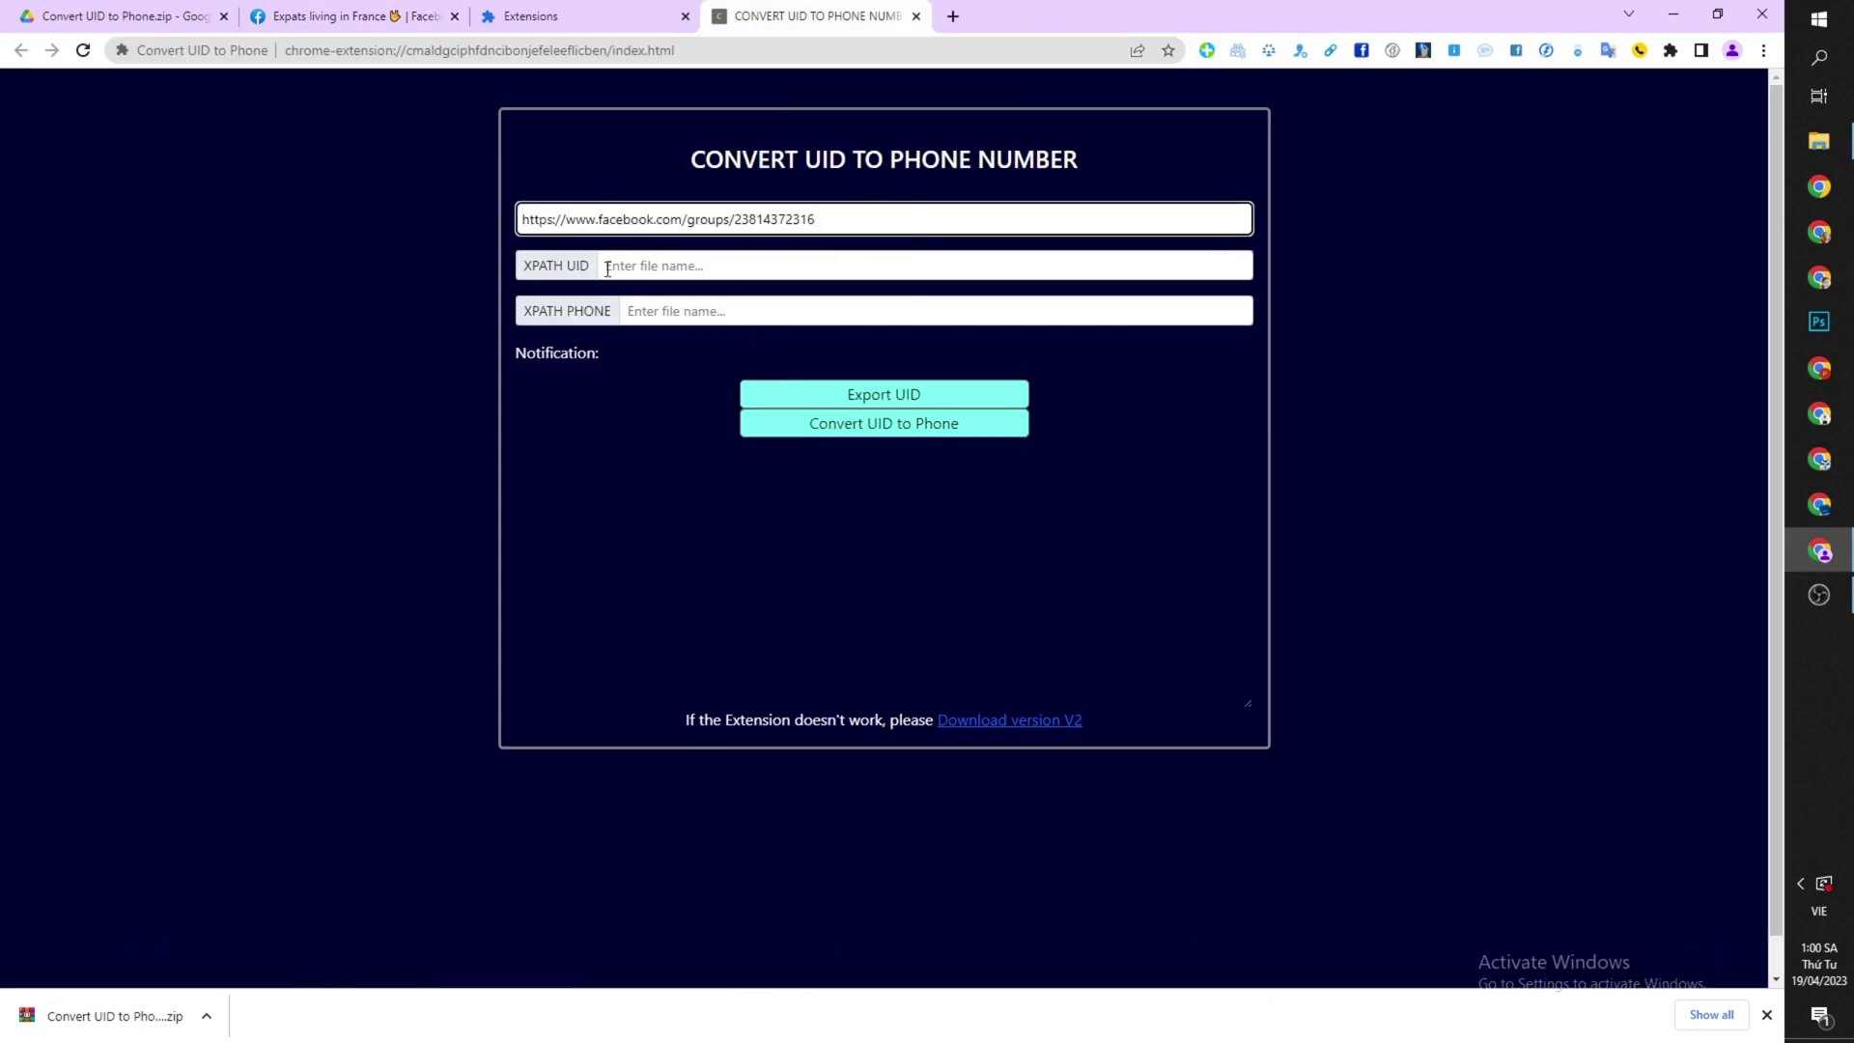
click(660, 264)
text(Uid gr)
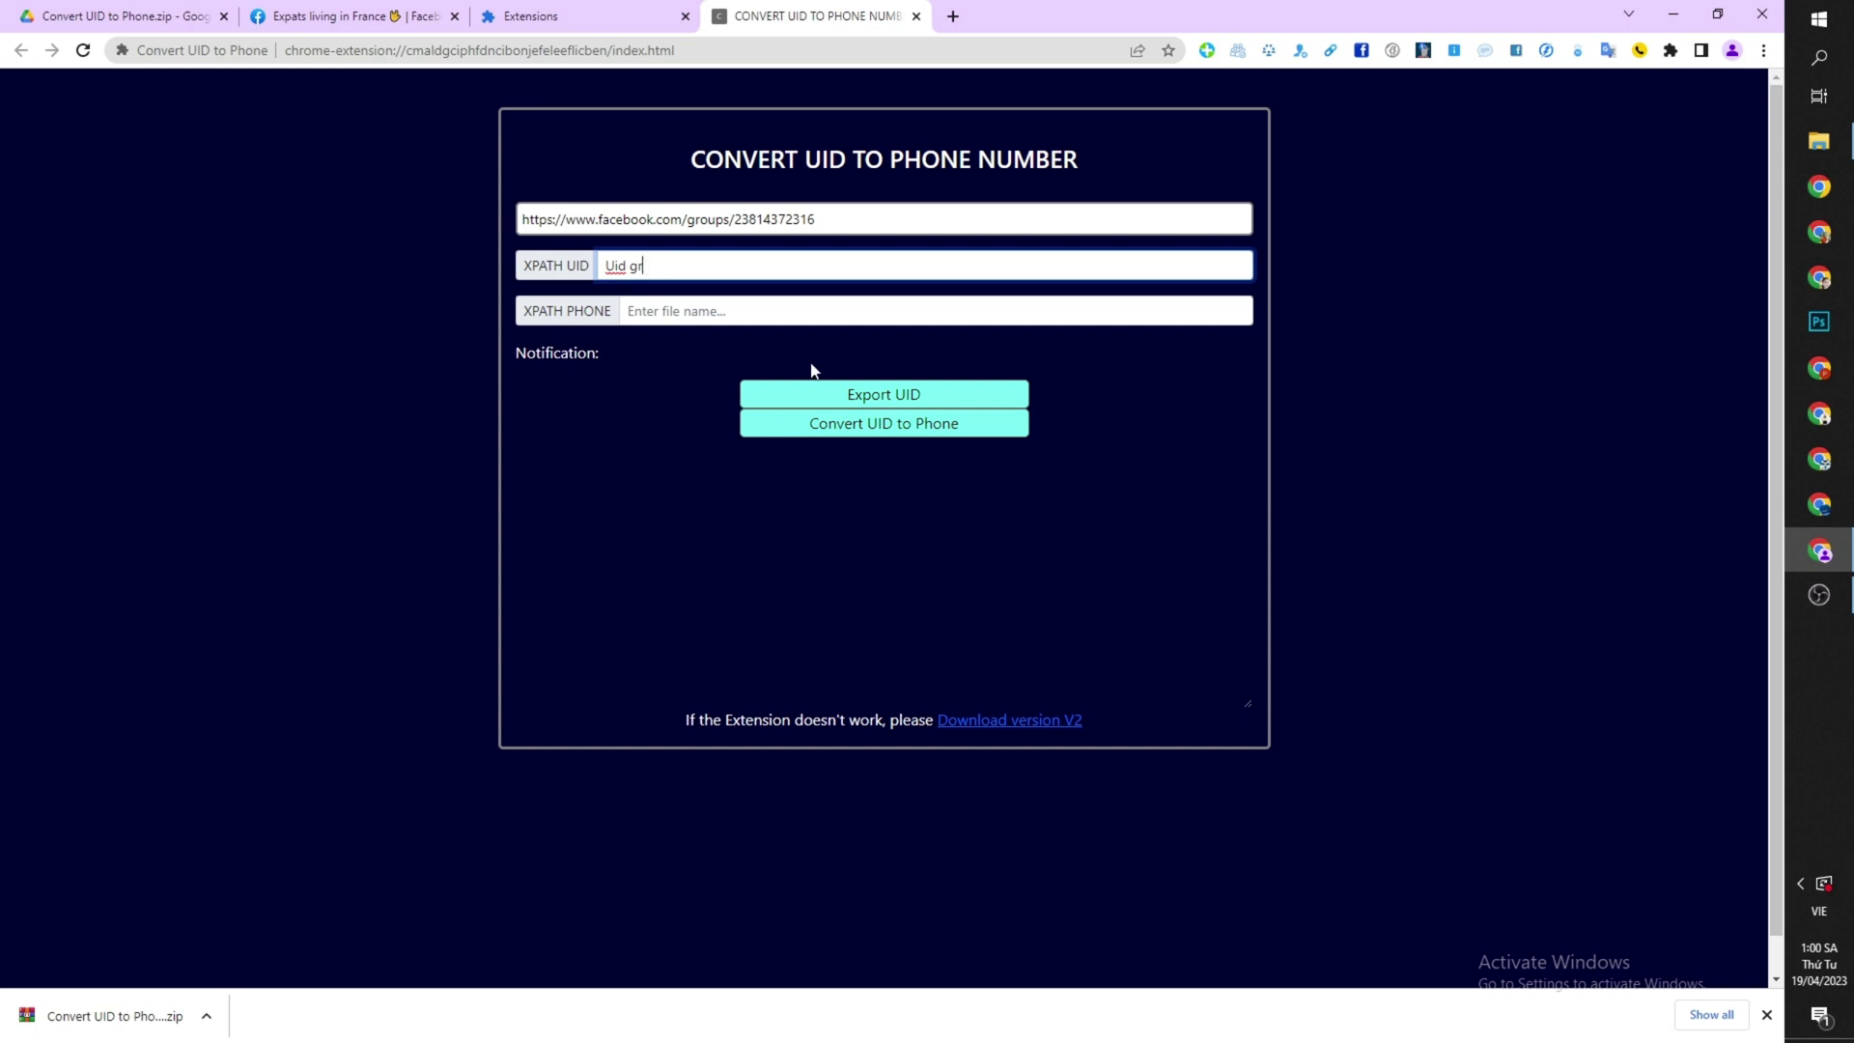
Step: Export and scan the group members' UIDs, then reload the tool page
click(904, 399)
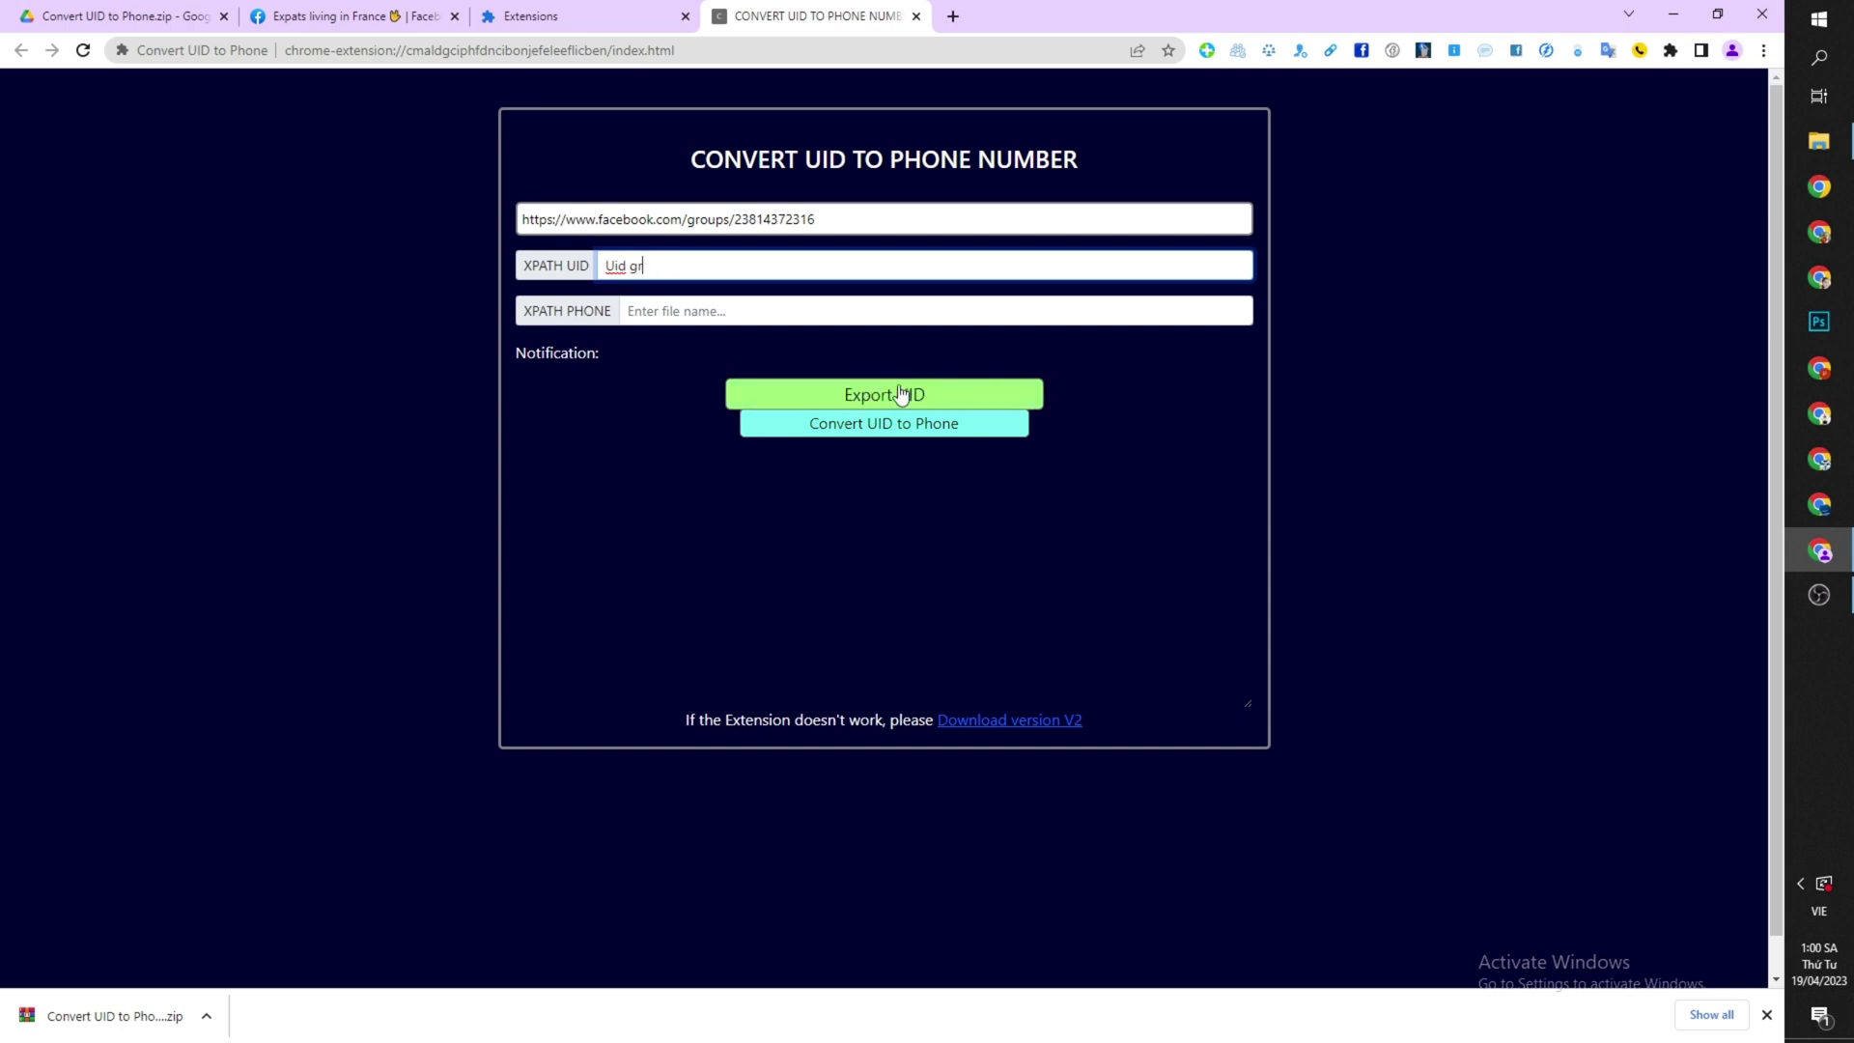
click(884, 401)
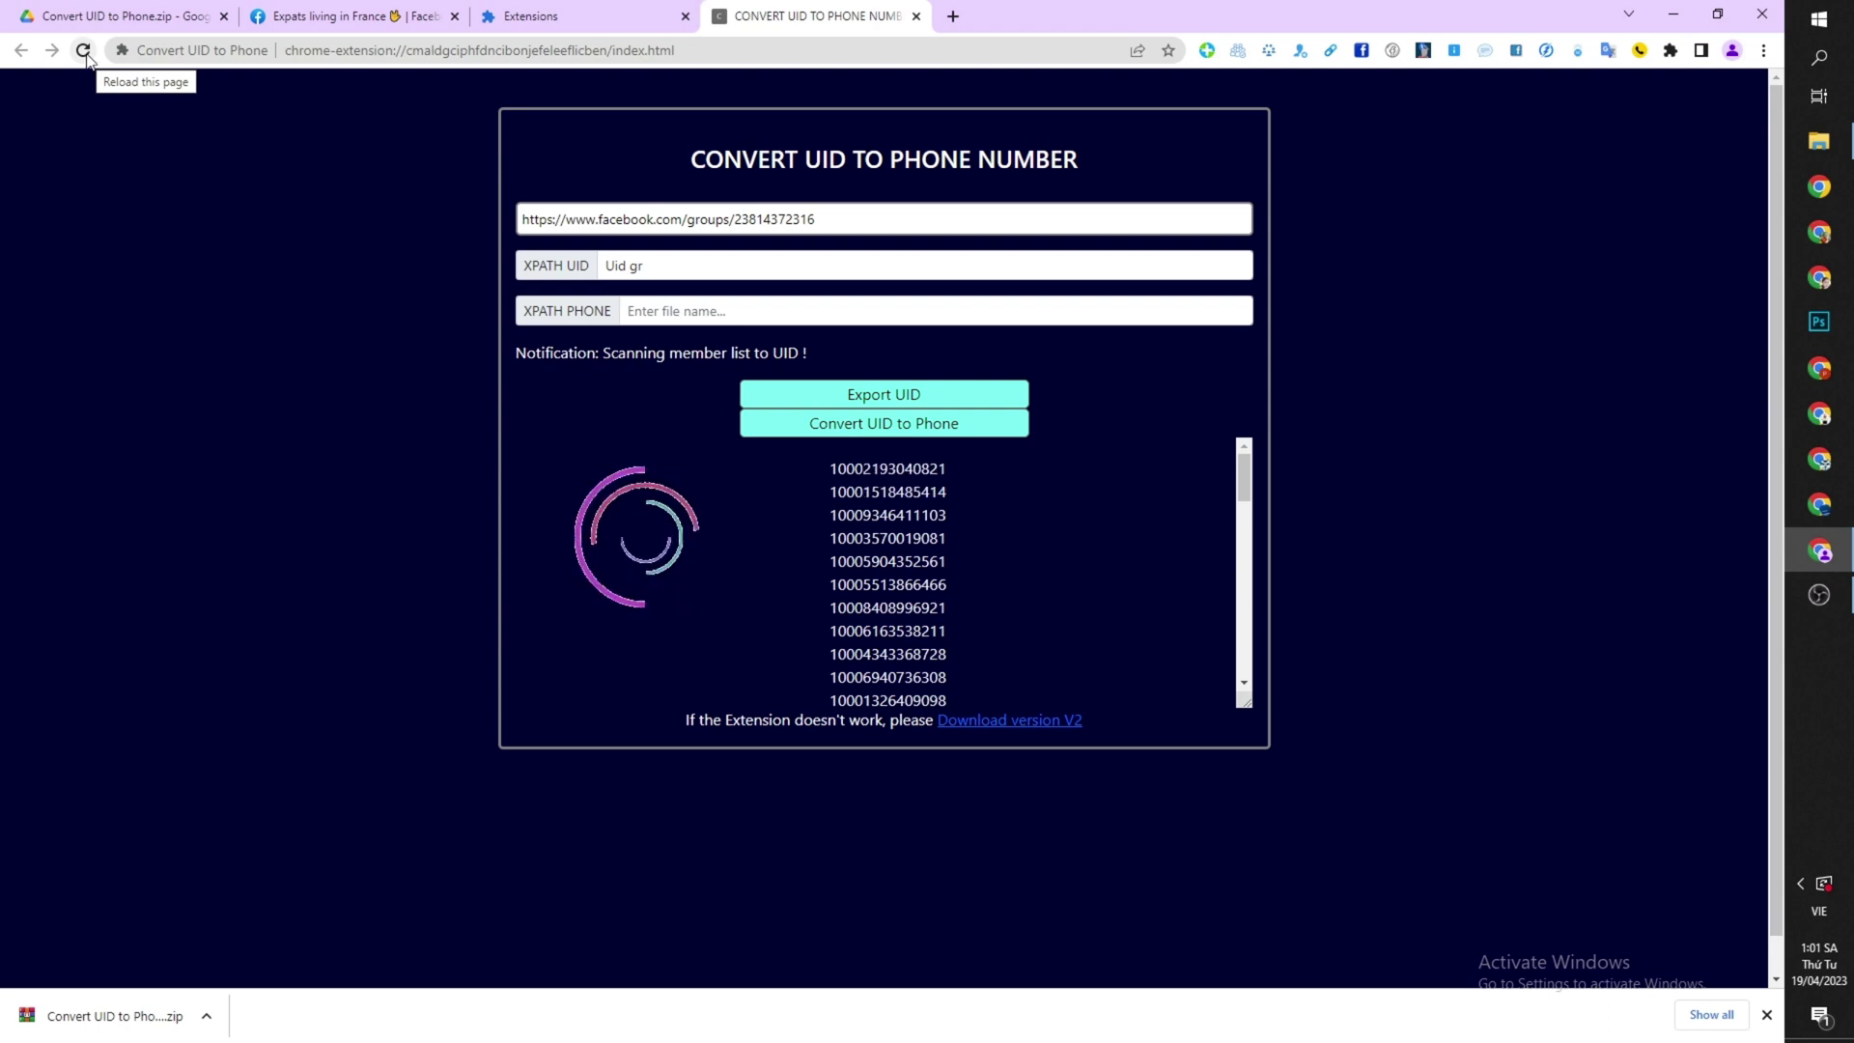
click(85, 51)
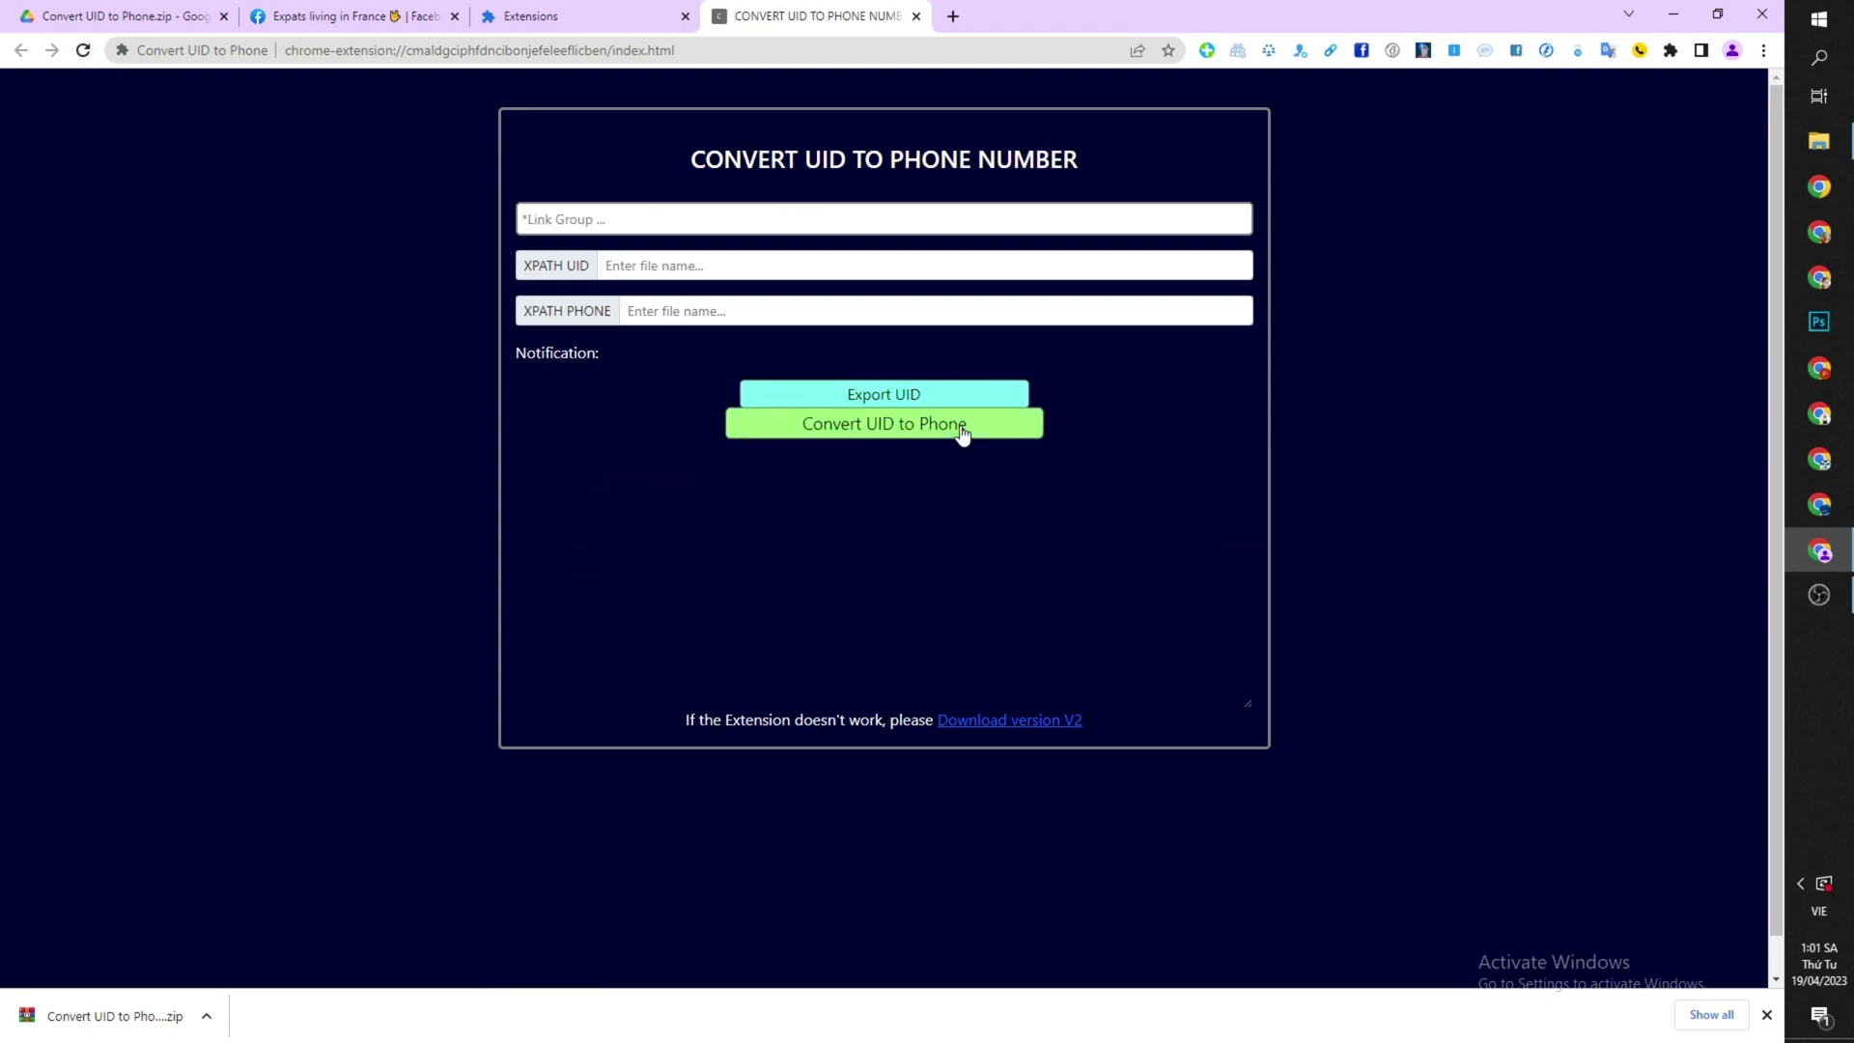
Step: Copy the group address from the Facebook tab and paste it into Link Group
click(579, 217)
right_click(582, 219)
click(374, 21)
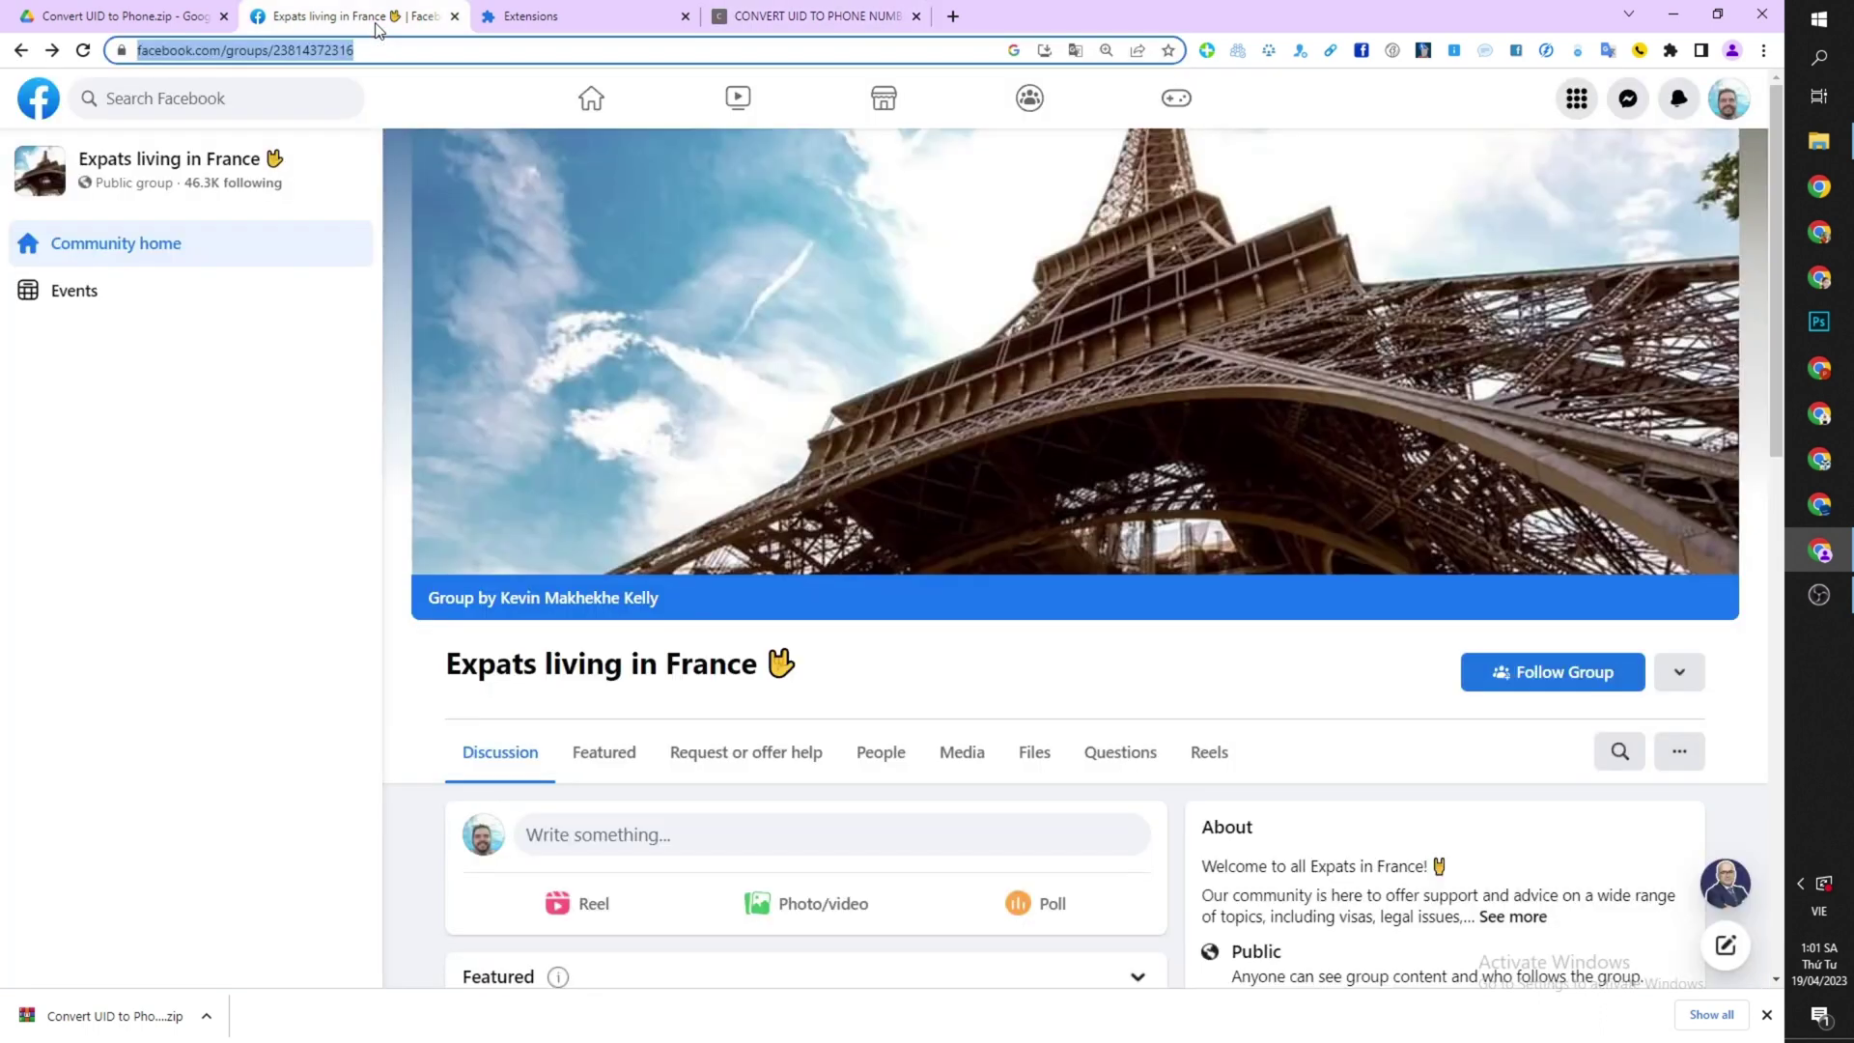
right_click(359, 50)
click(427, 149)
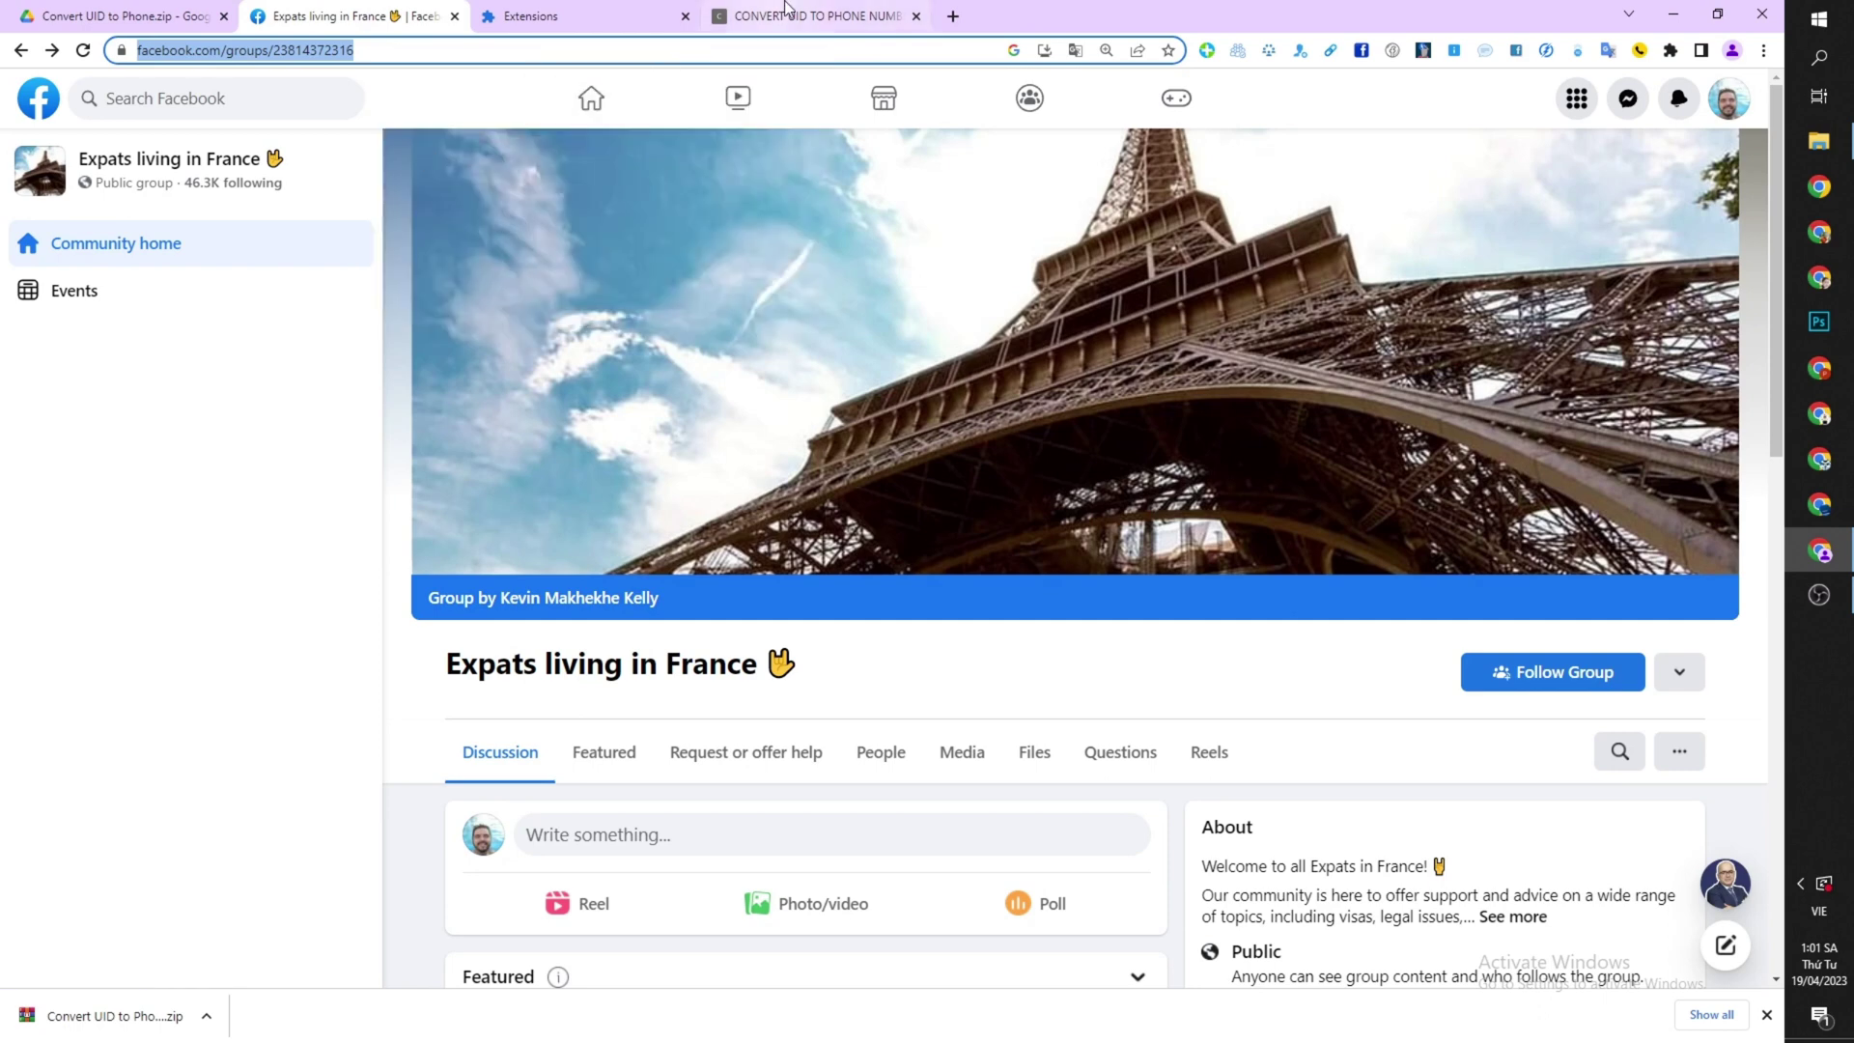
click(805, 16)
right_click(638, 217)
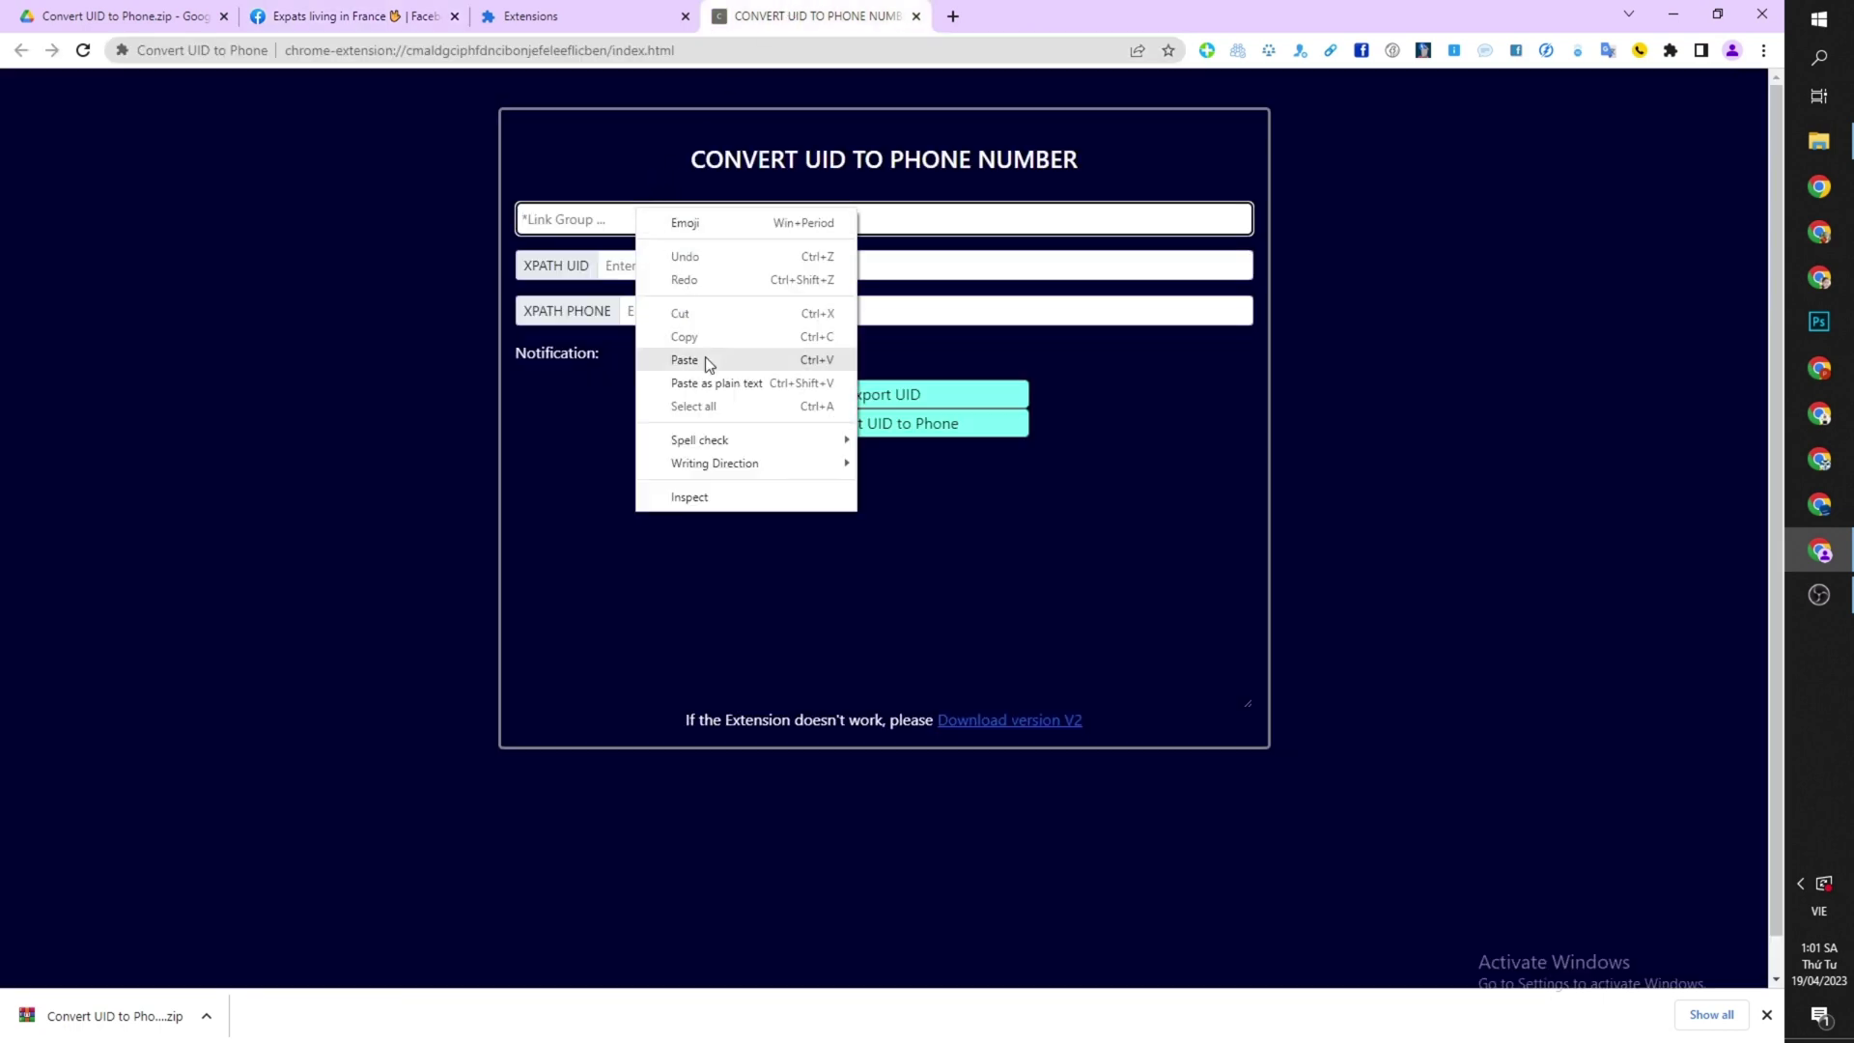
click(706, 360)
Step: Enter Uid gr as the UID file name and Phone as the phone file name
click(679, 264)
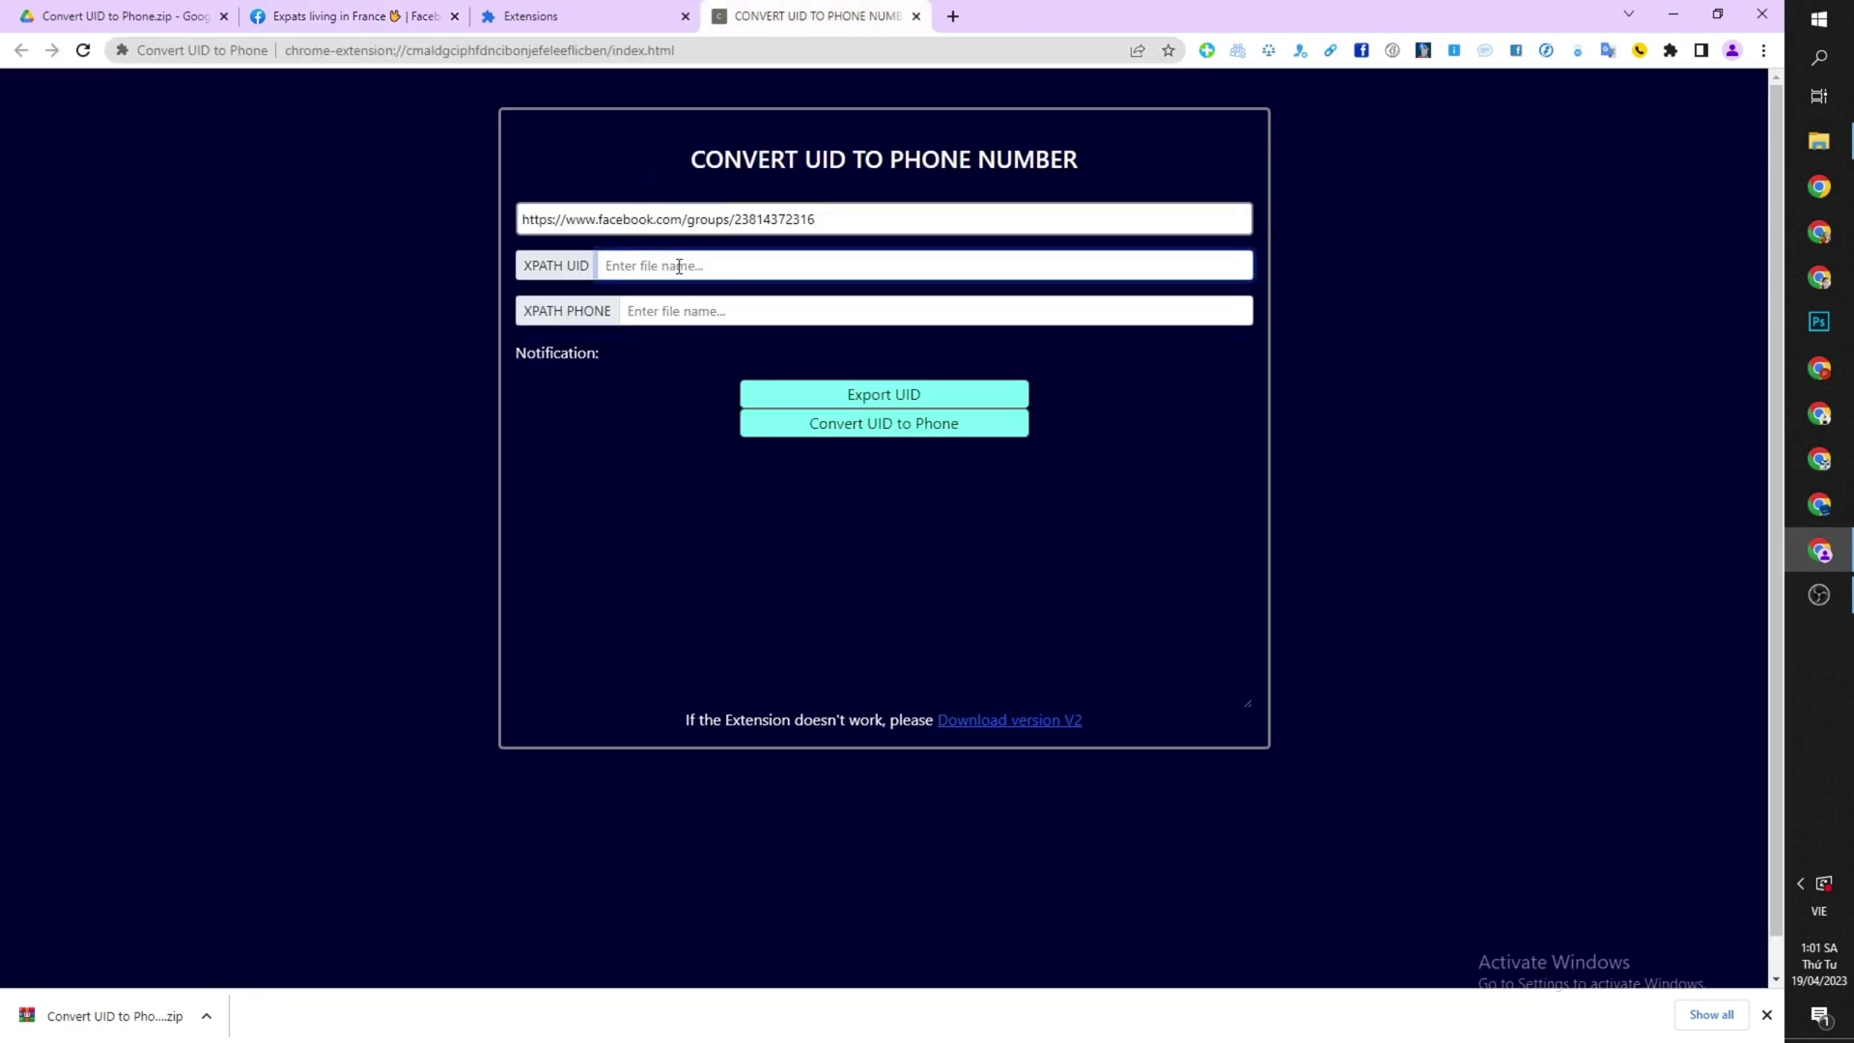
text(Uid )
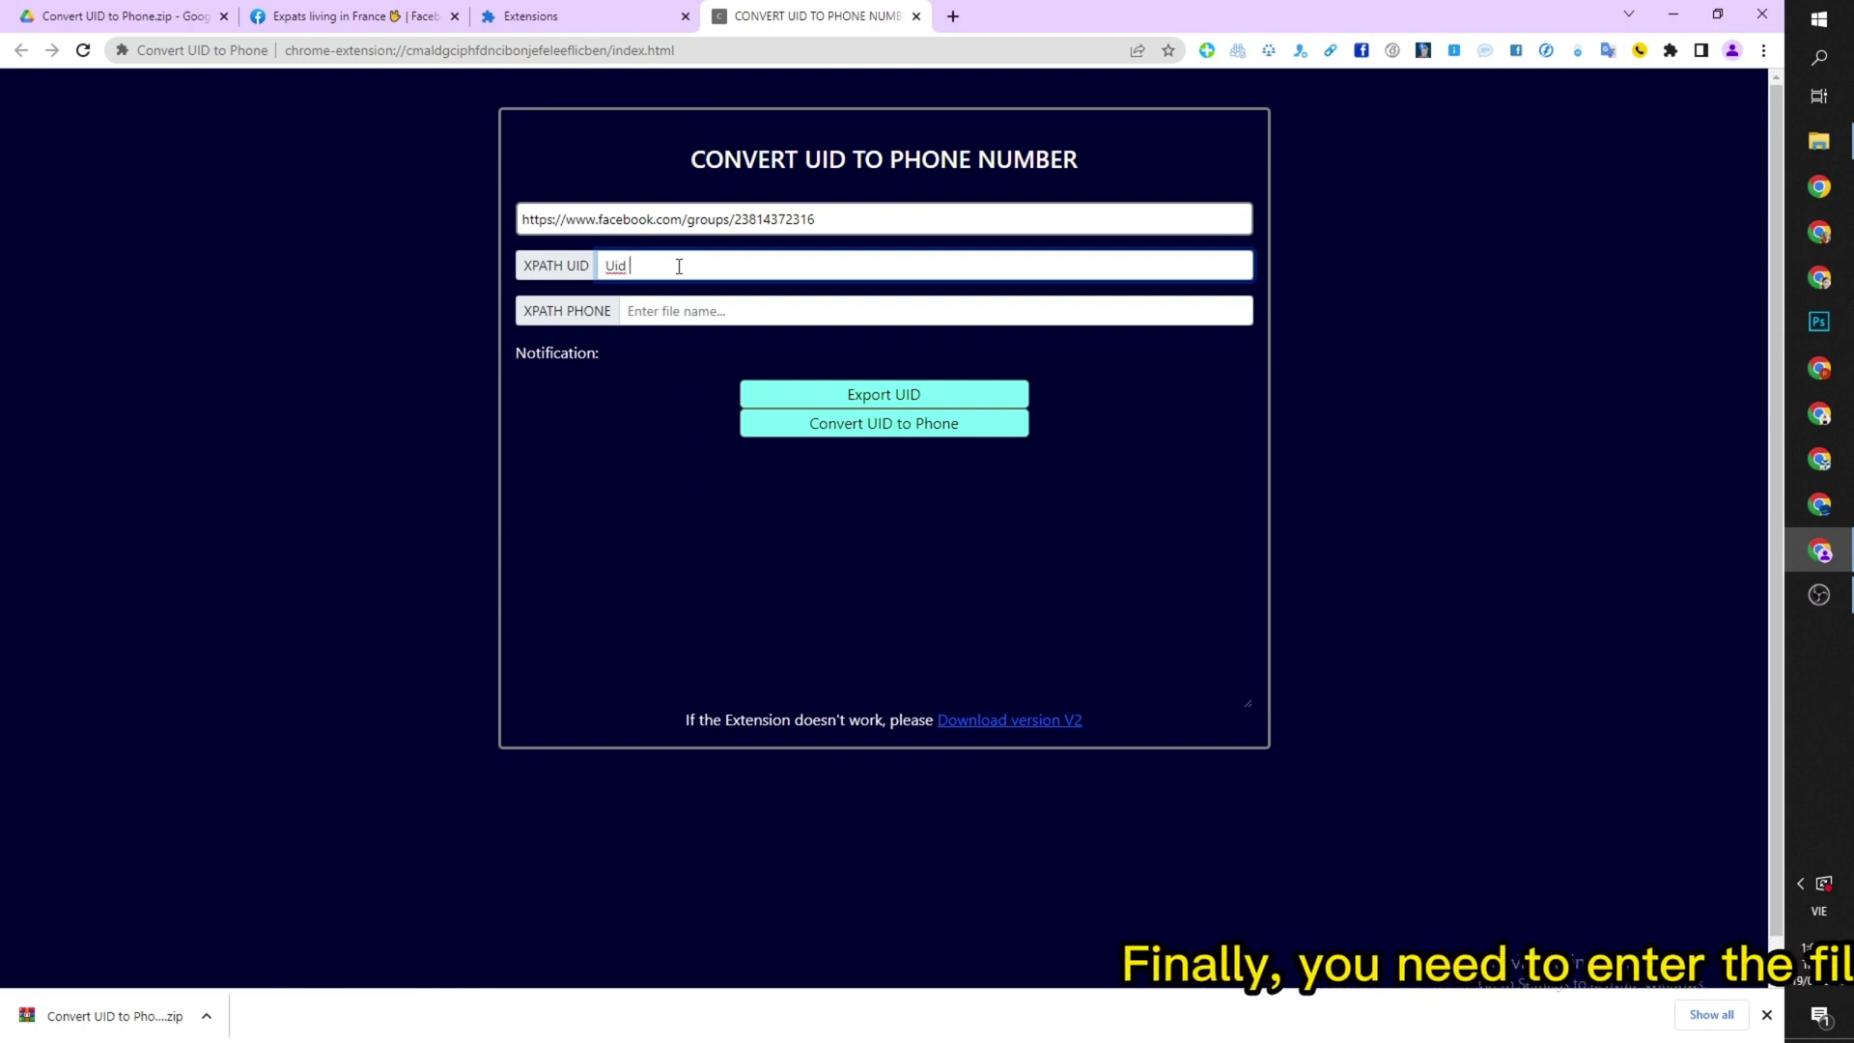
text(gr)
click(678, 308)
text(Phone)
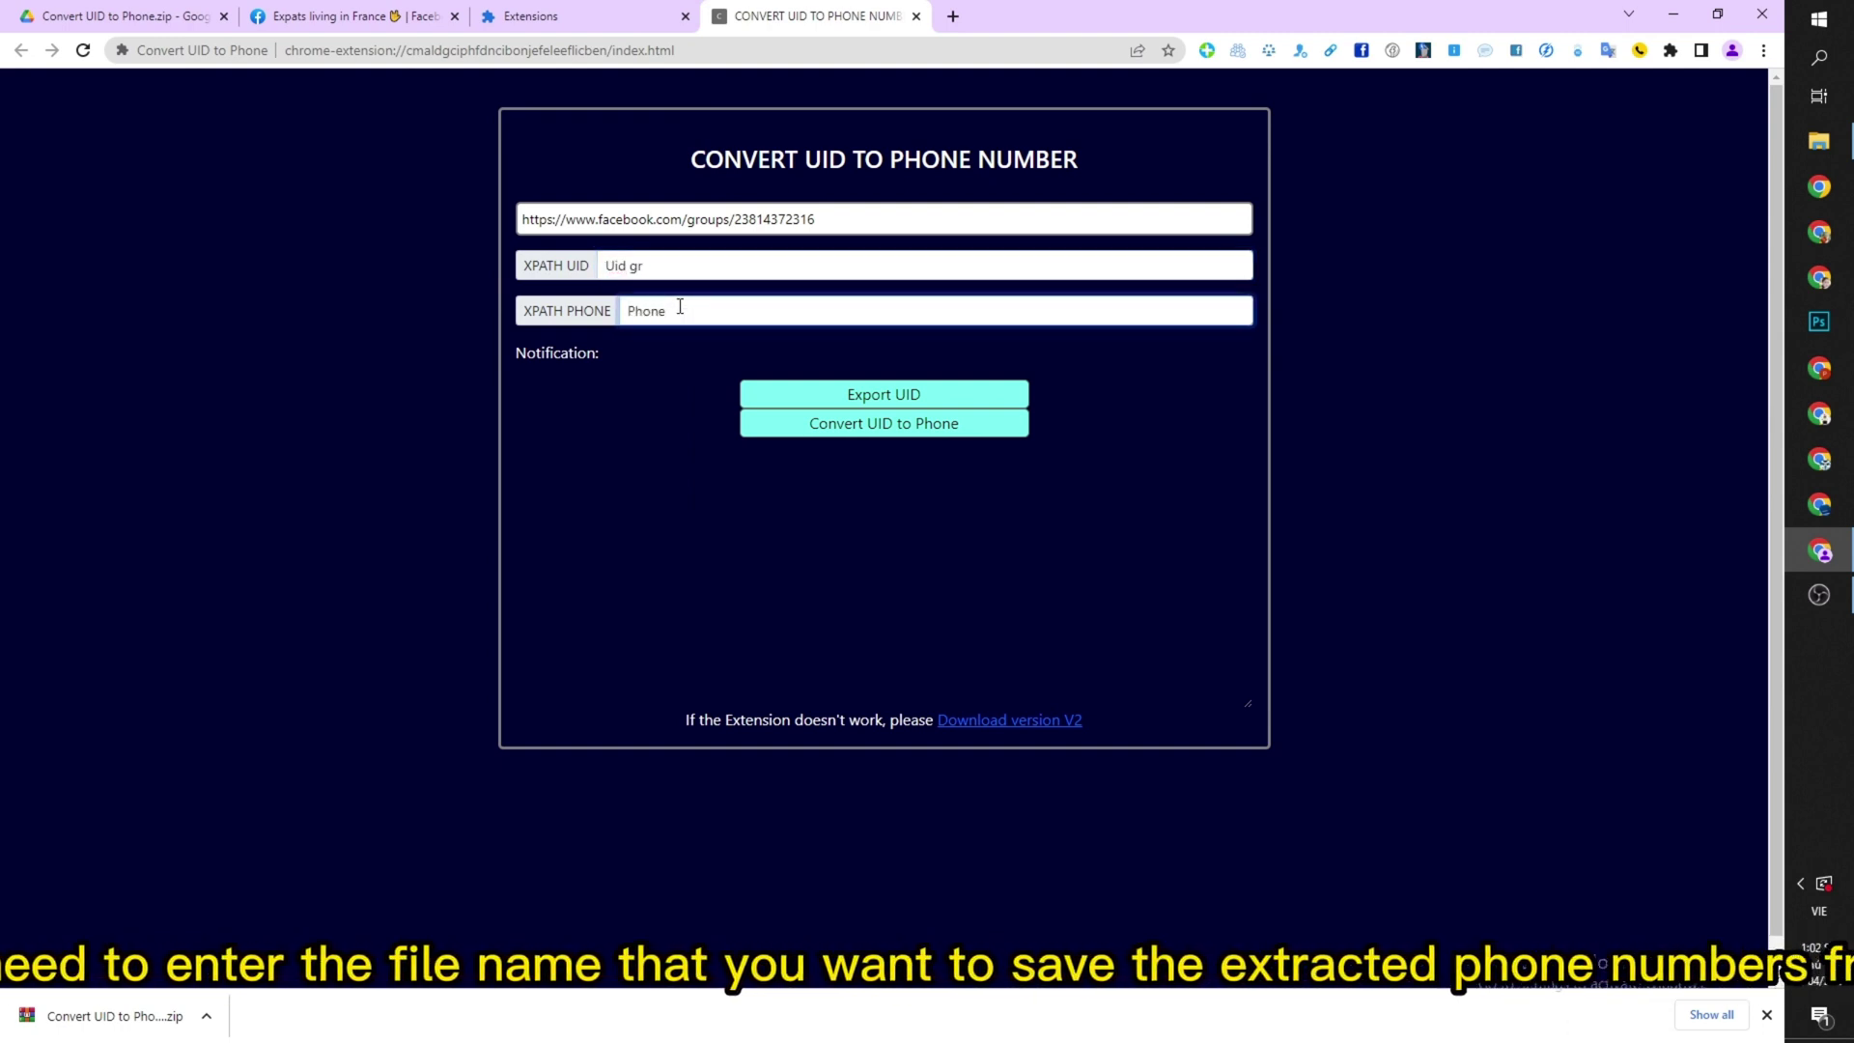
click(766, 348)
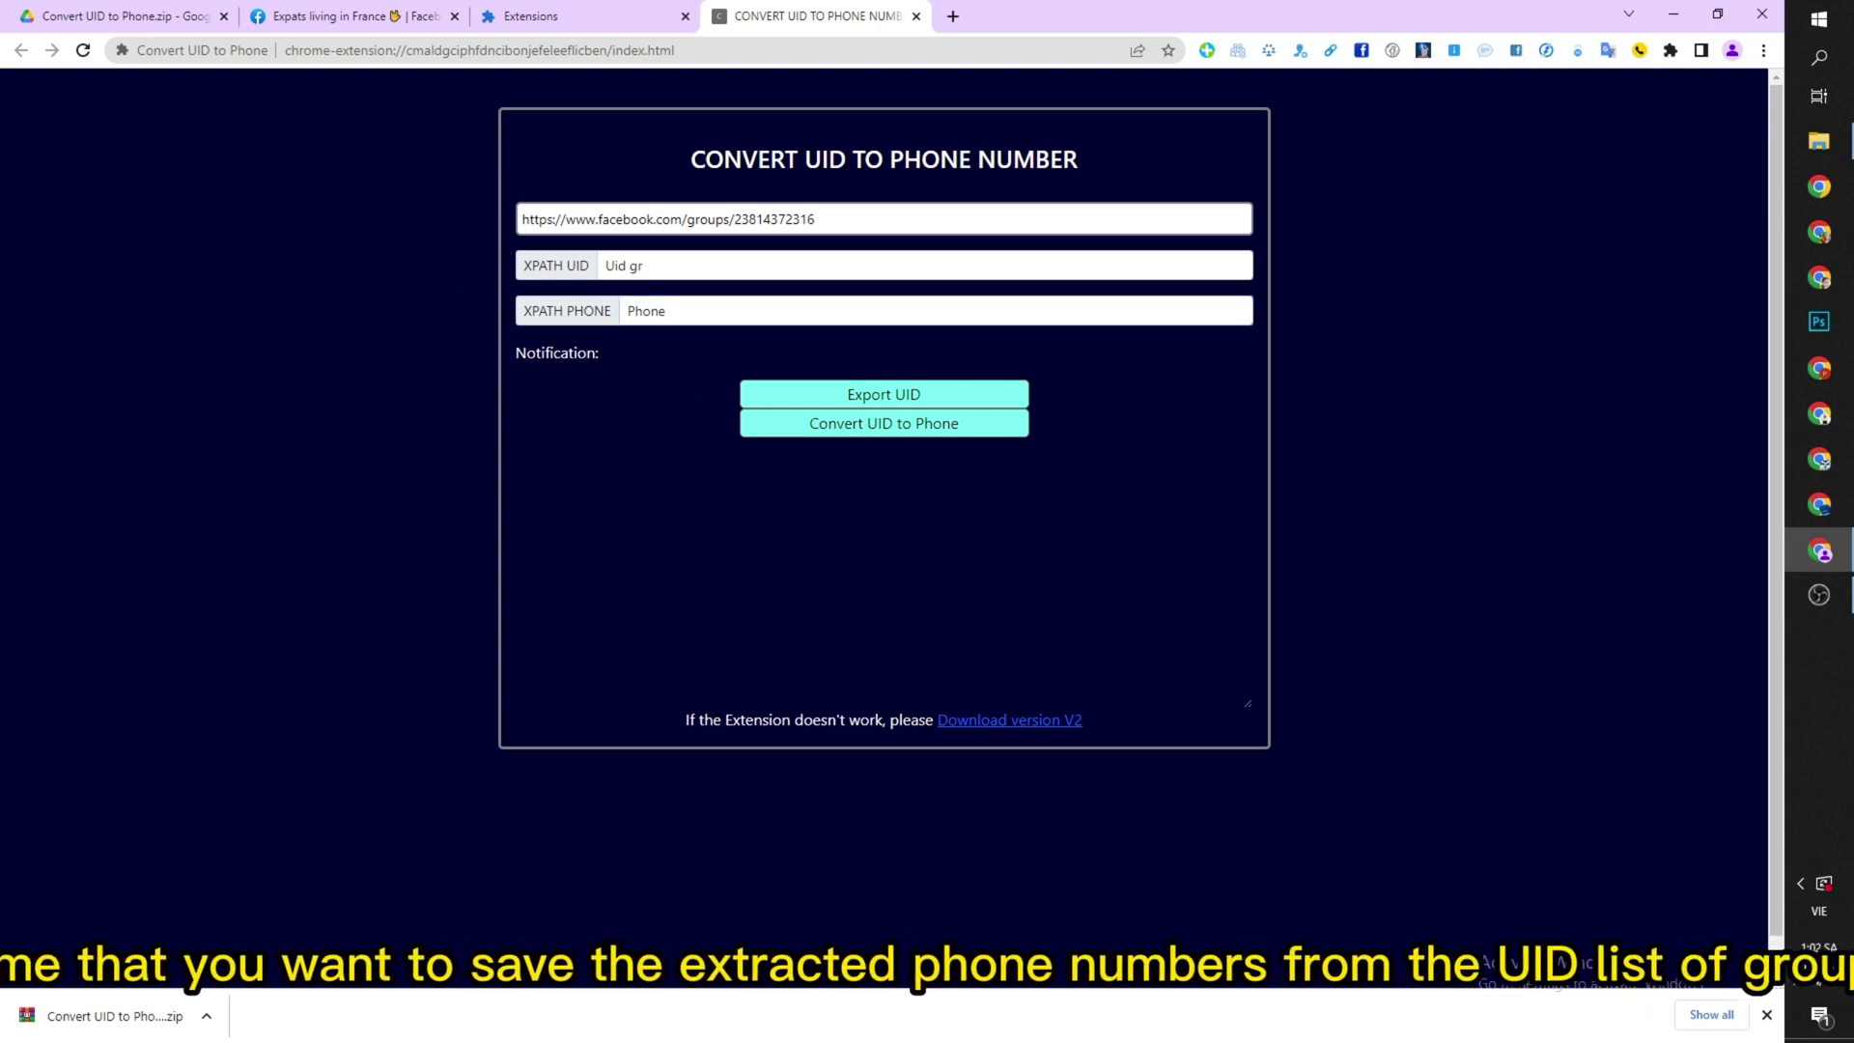
Step: Convert the UIDs into +33 phone numbers, then reload the tool page
click(897, 430)
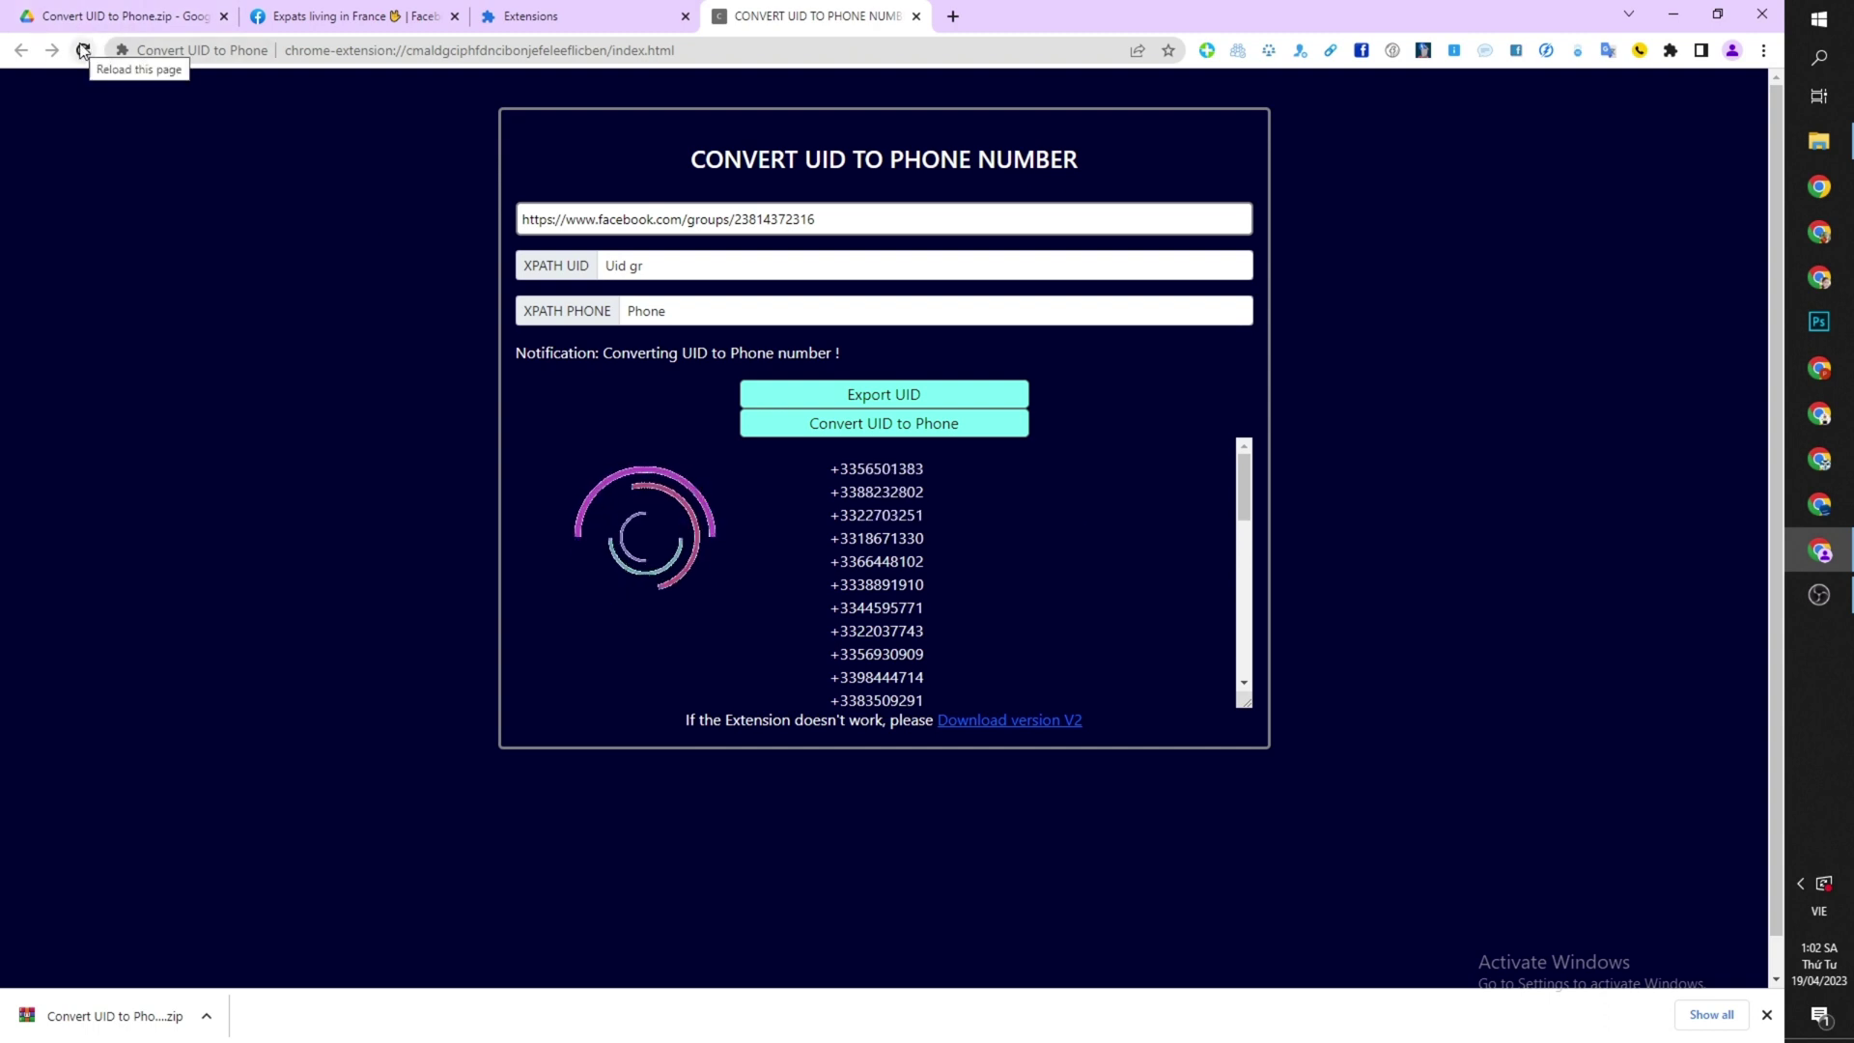
click(82, 50)
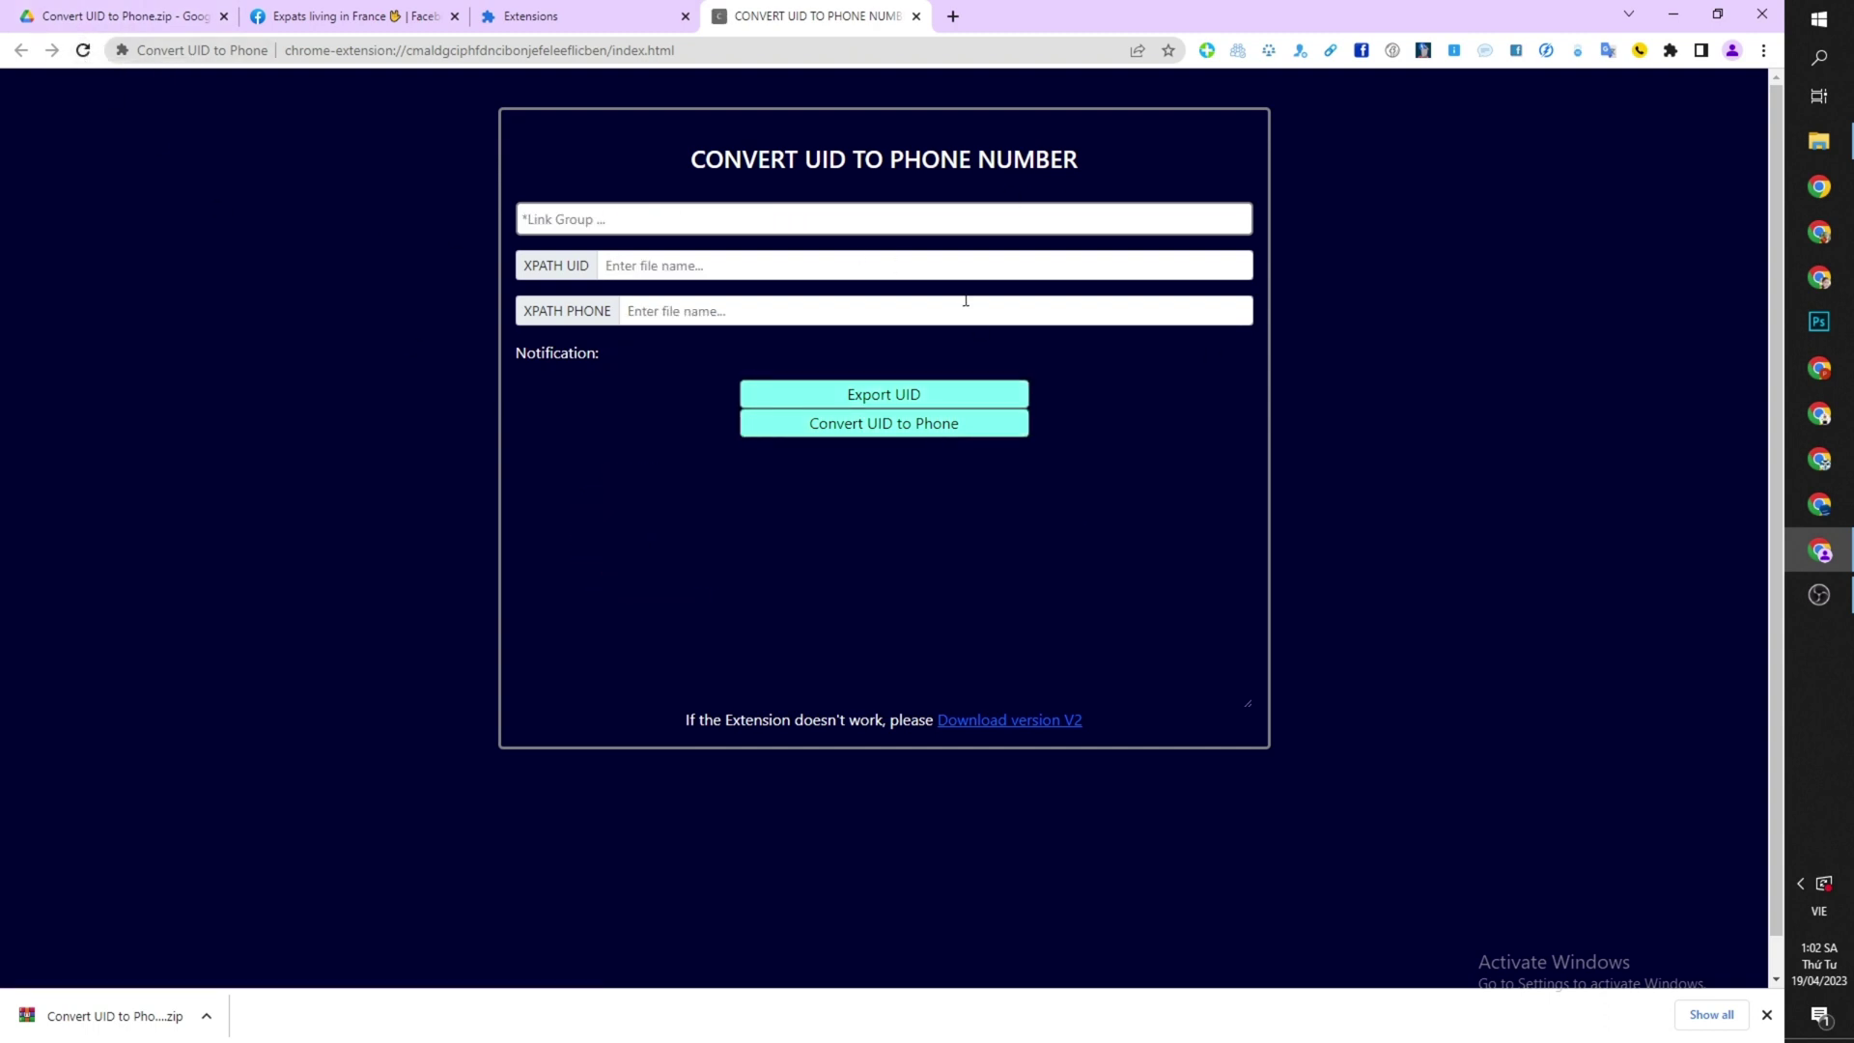
Step: Open the Convert UID to Phone folder in File Explorer and move its window higher
click(1820, 141)
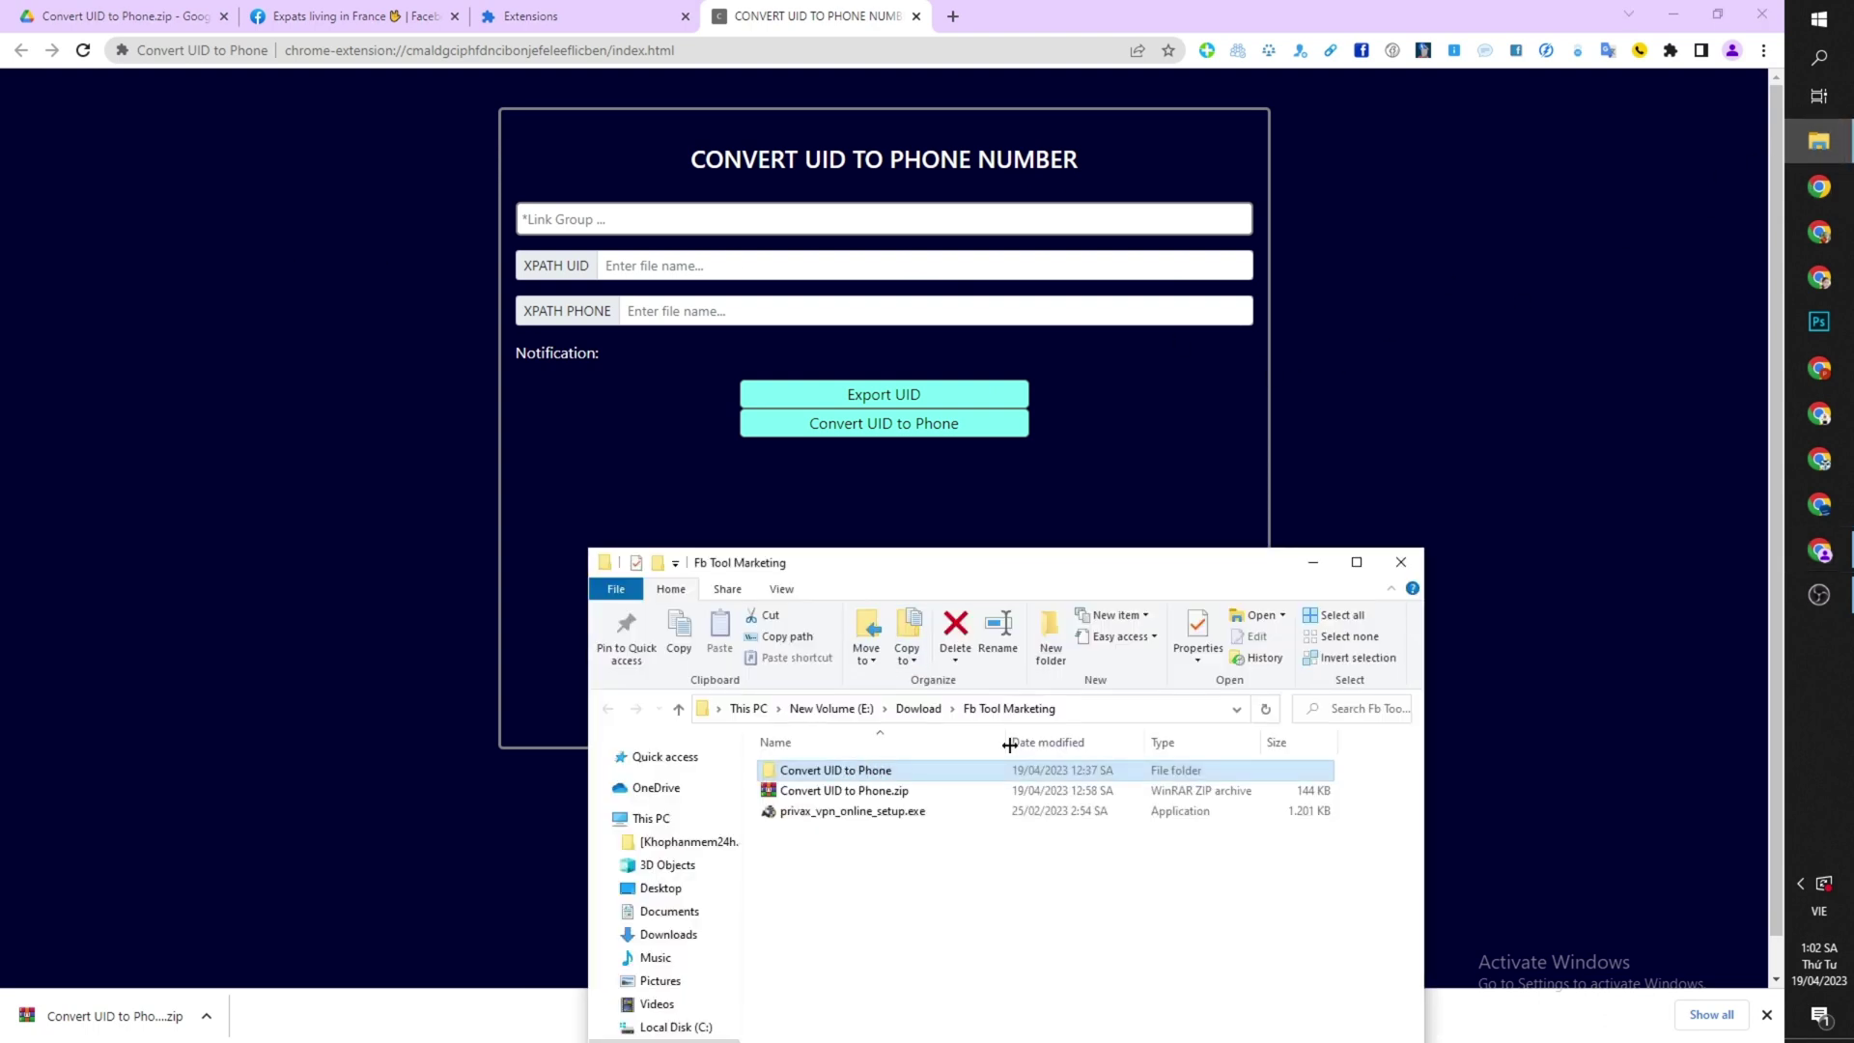
double_click(869, 776)
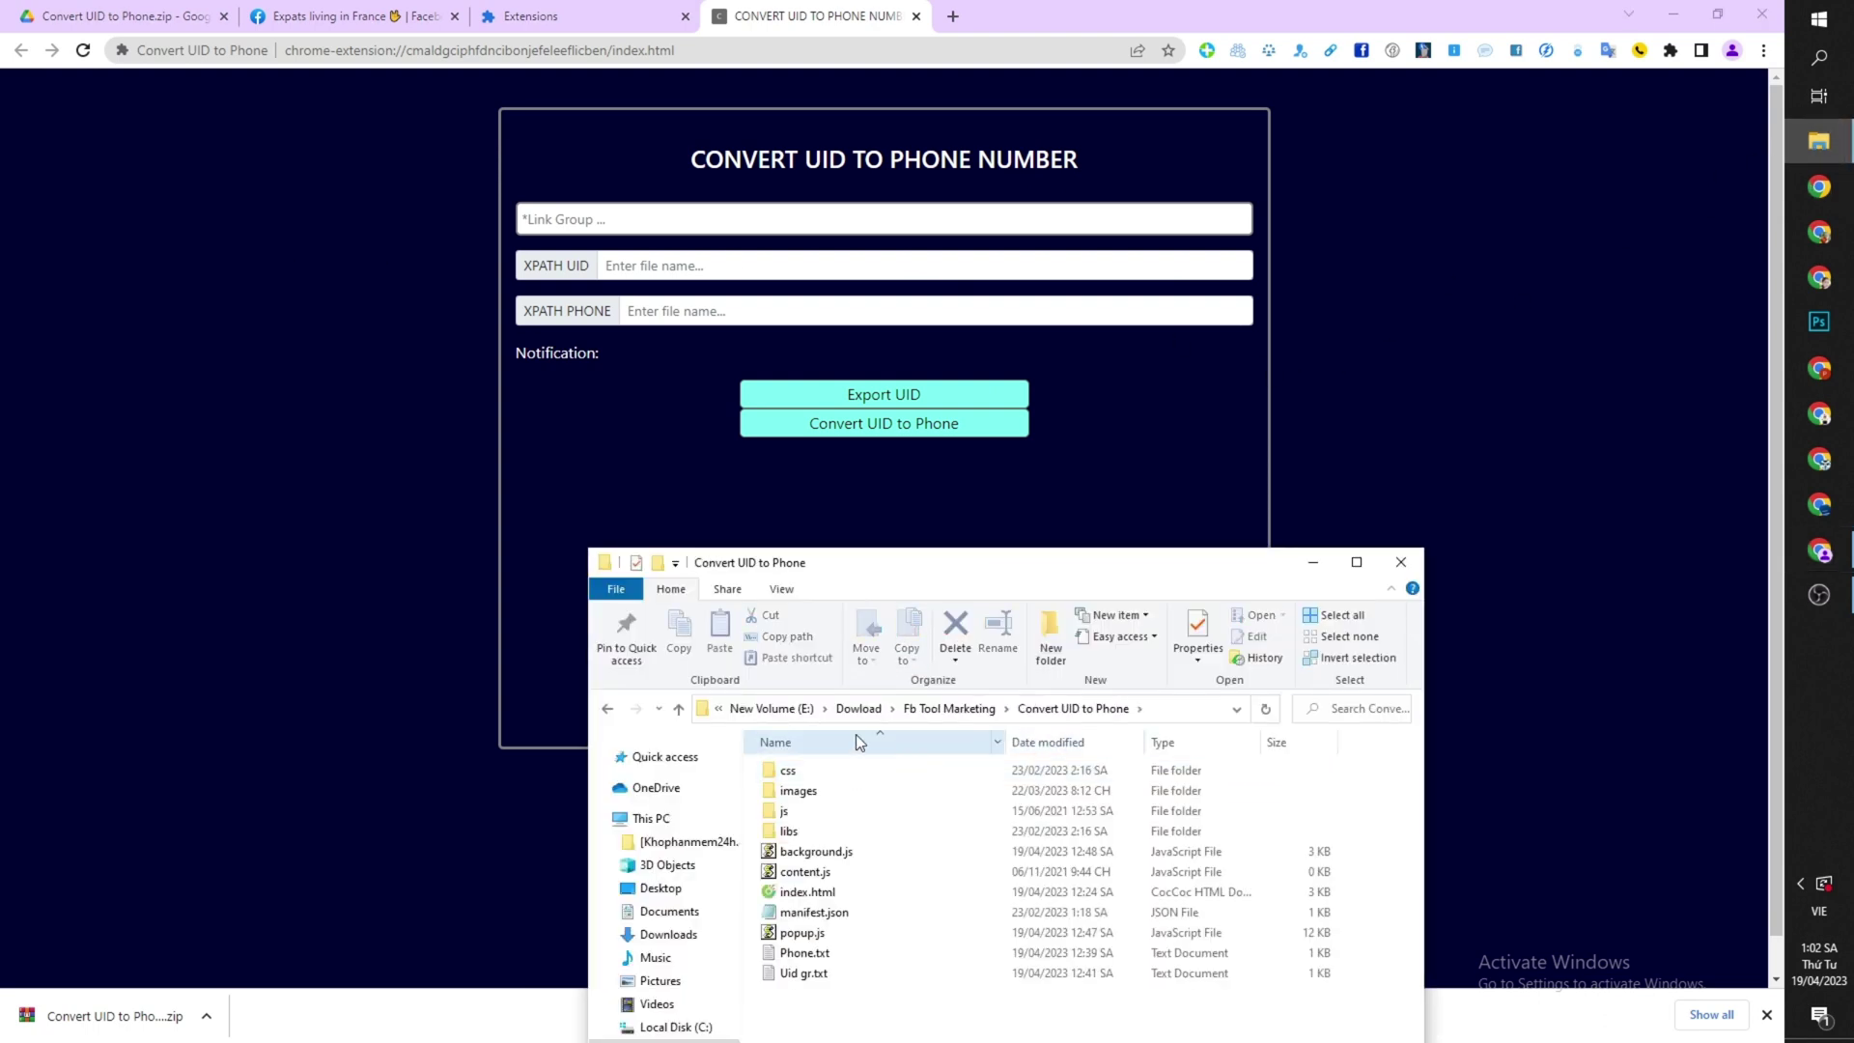
drag(996, 575, 981, 470)
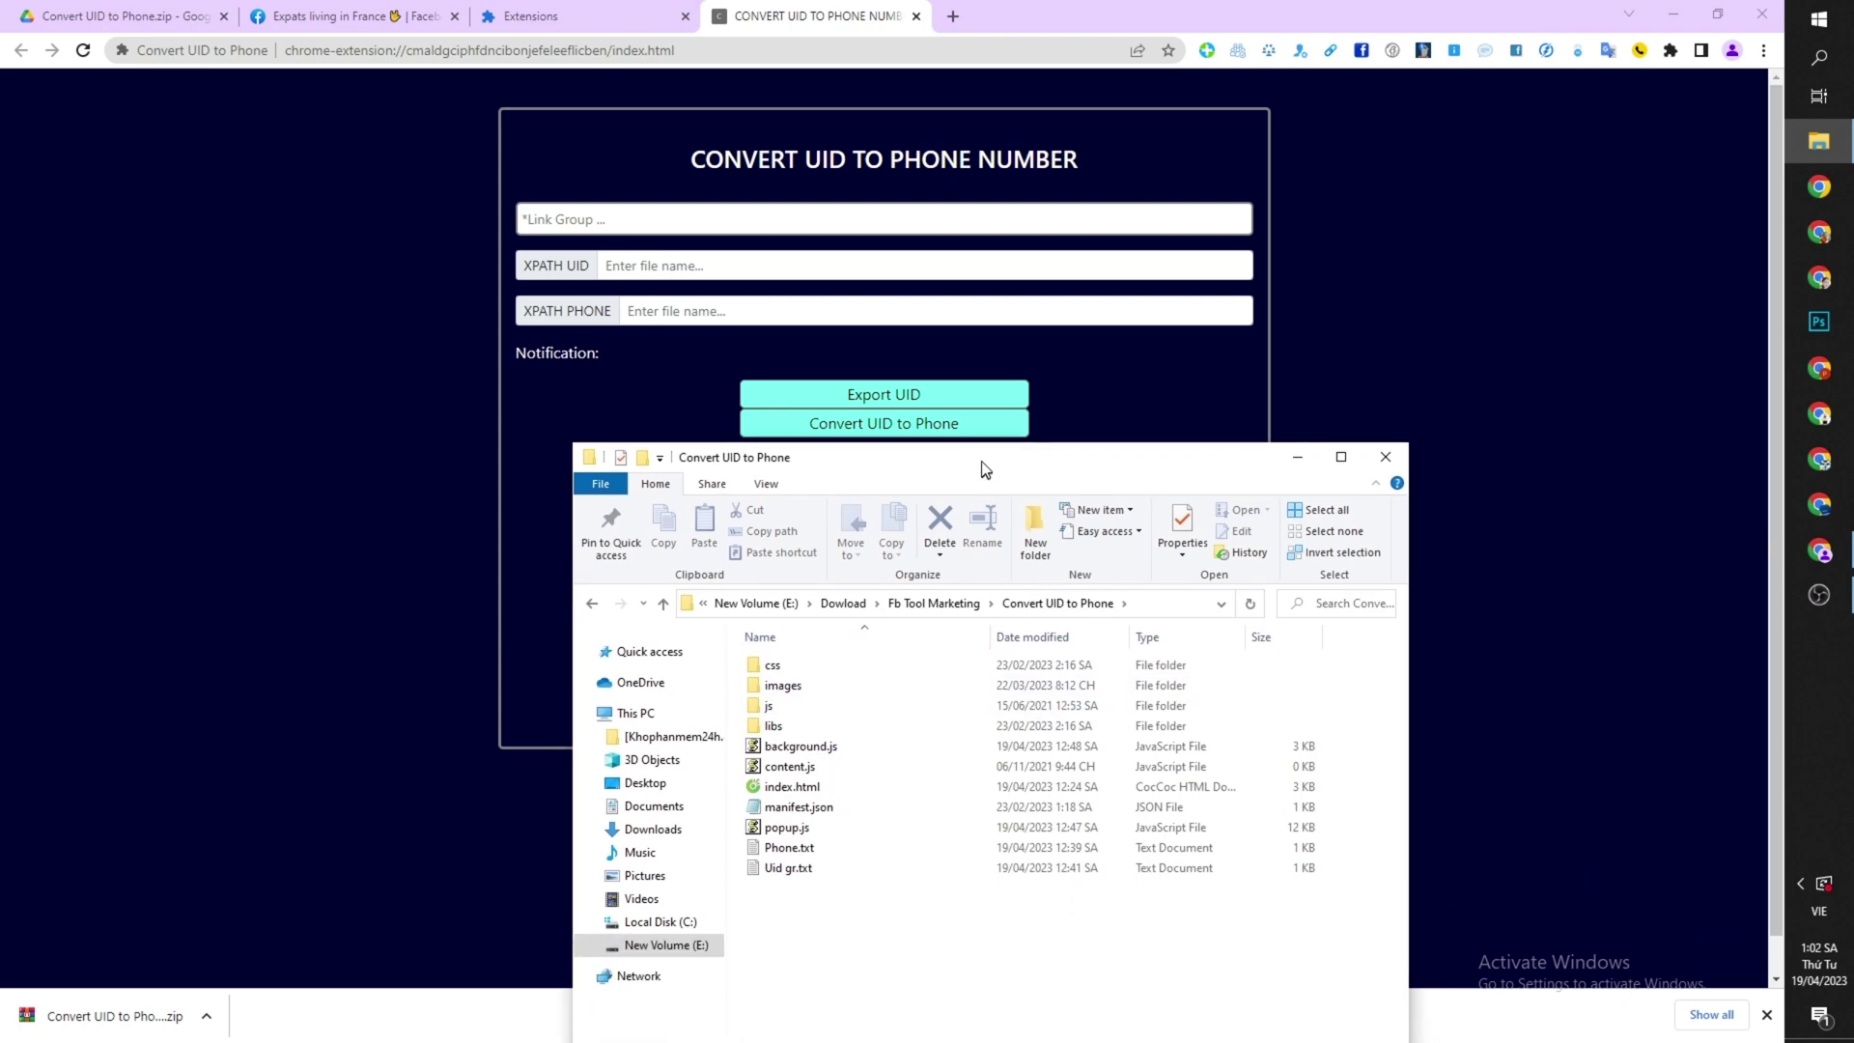
Step: View and close Uid gr.txt's UID list and Phone.txt's +33 phone numbers
double_click(779, 872)
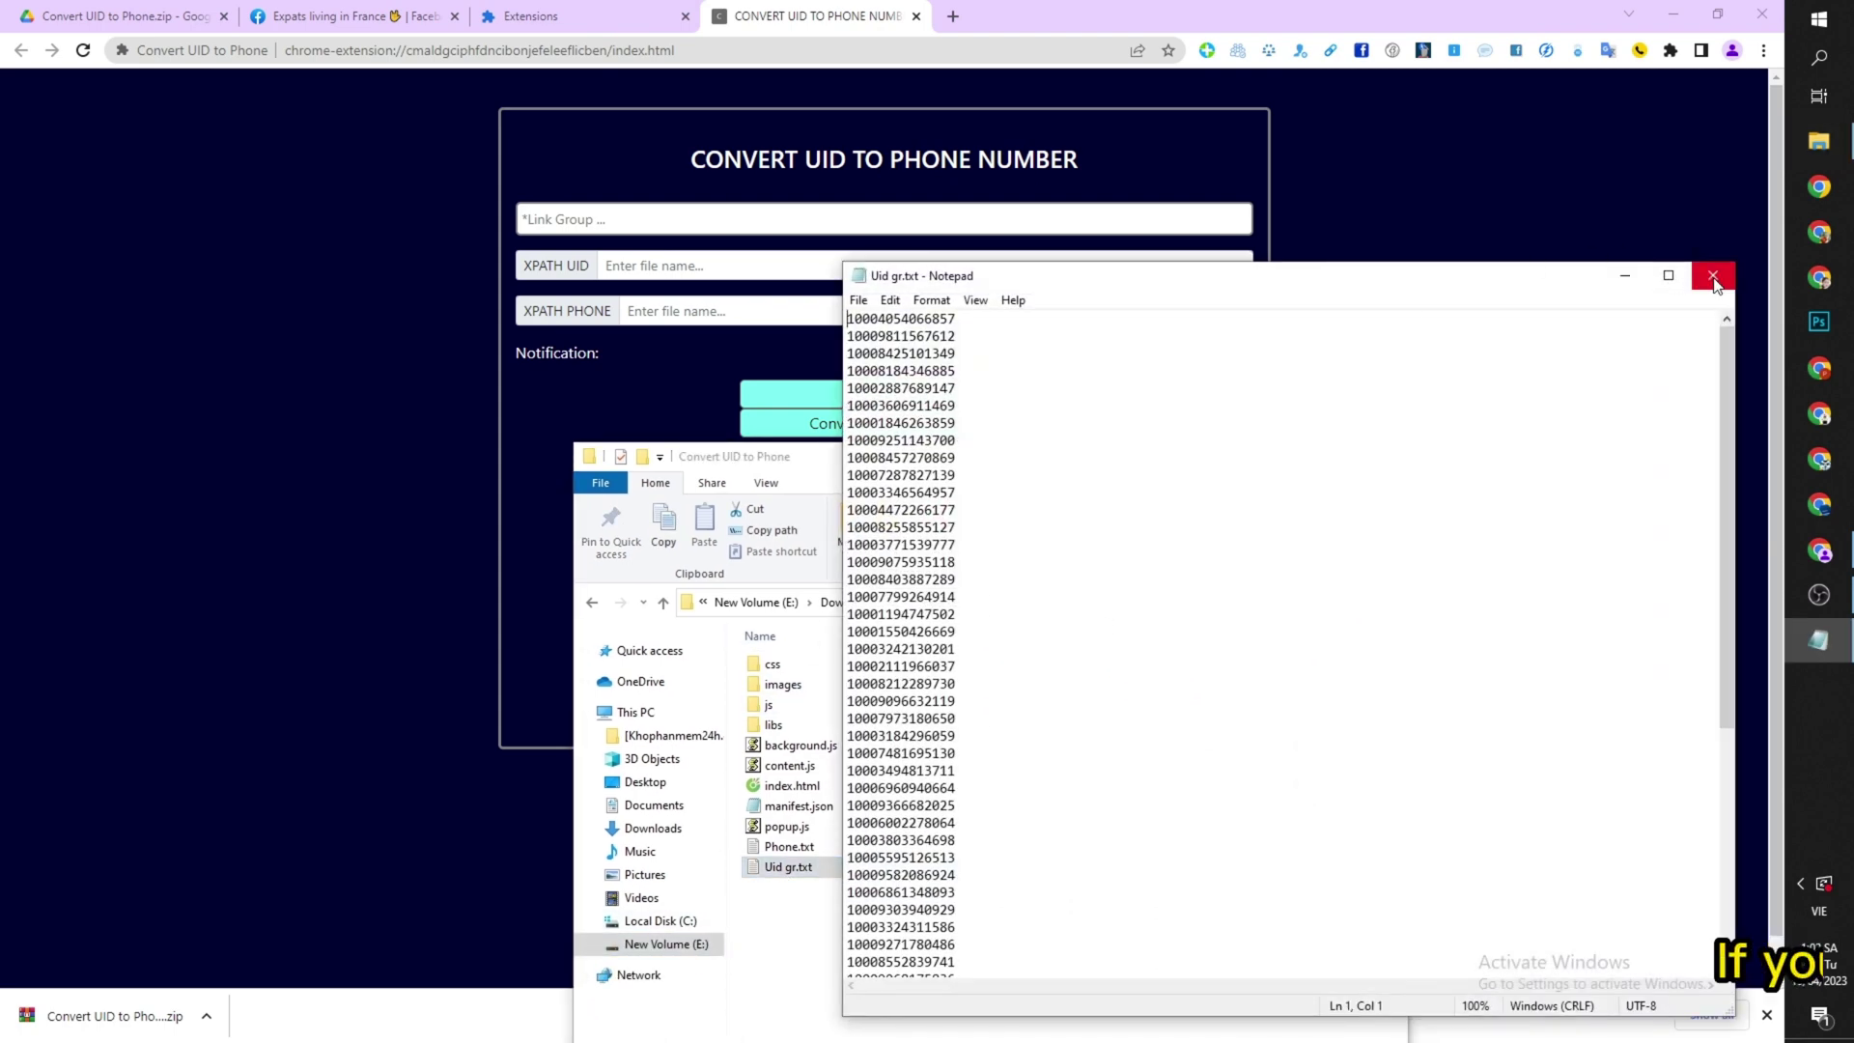
click(1711, 275)
double_click(803, 851)
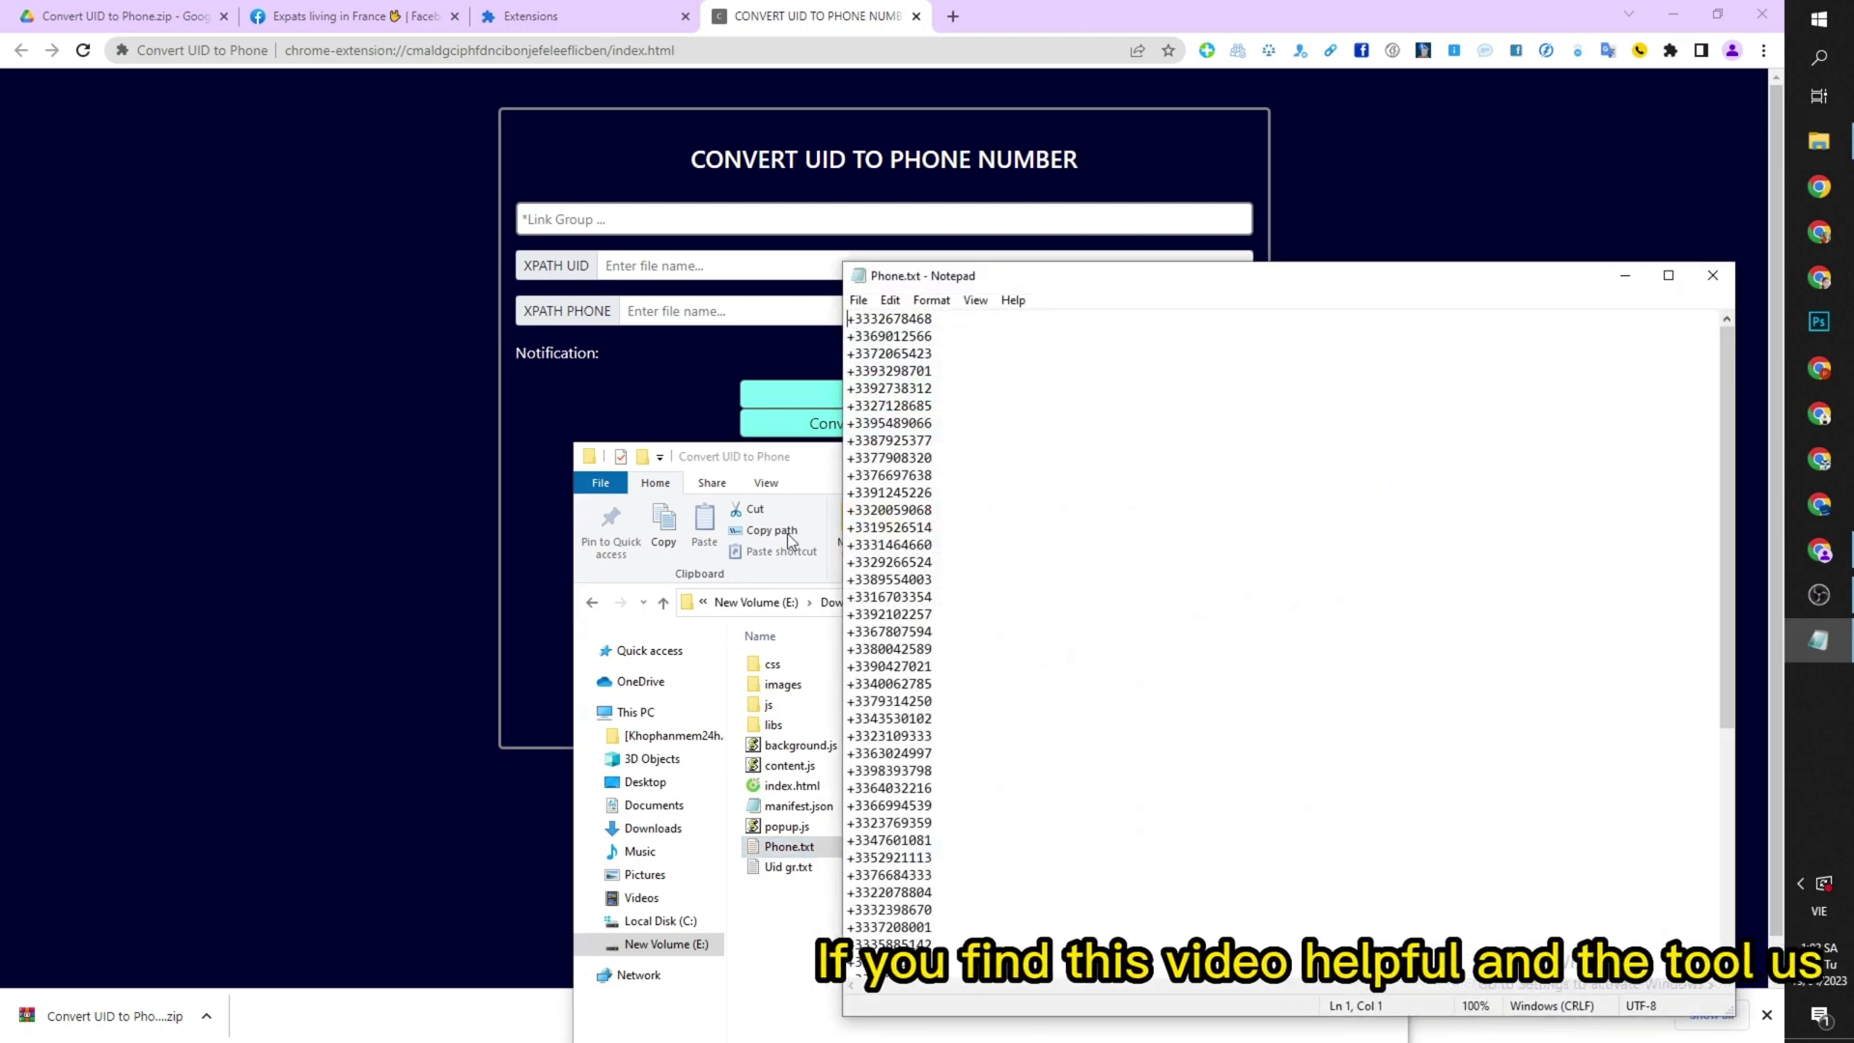
scroll(1068, 550, down, 7)
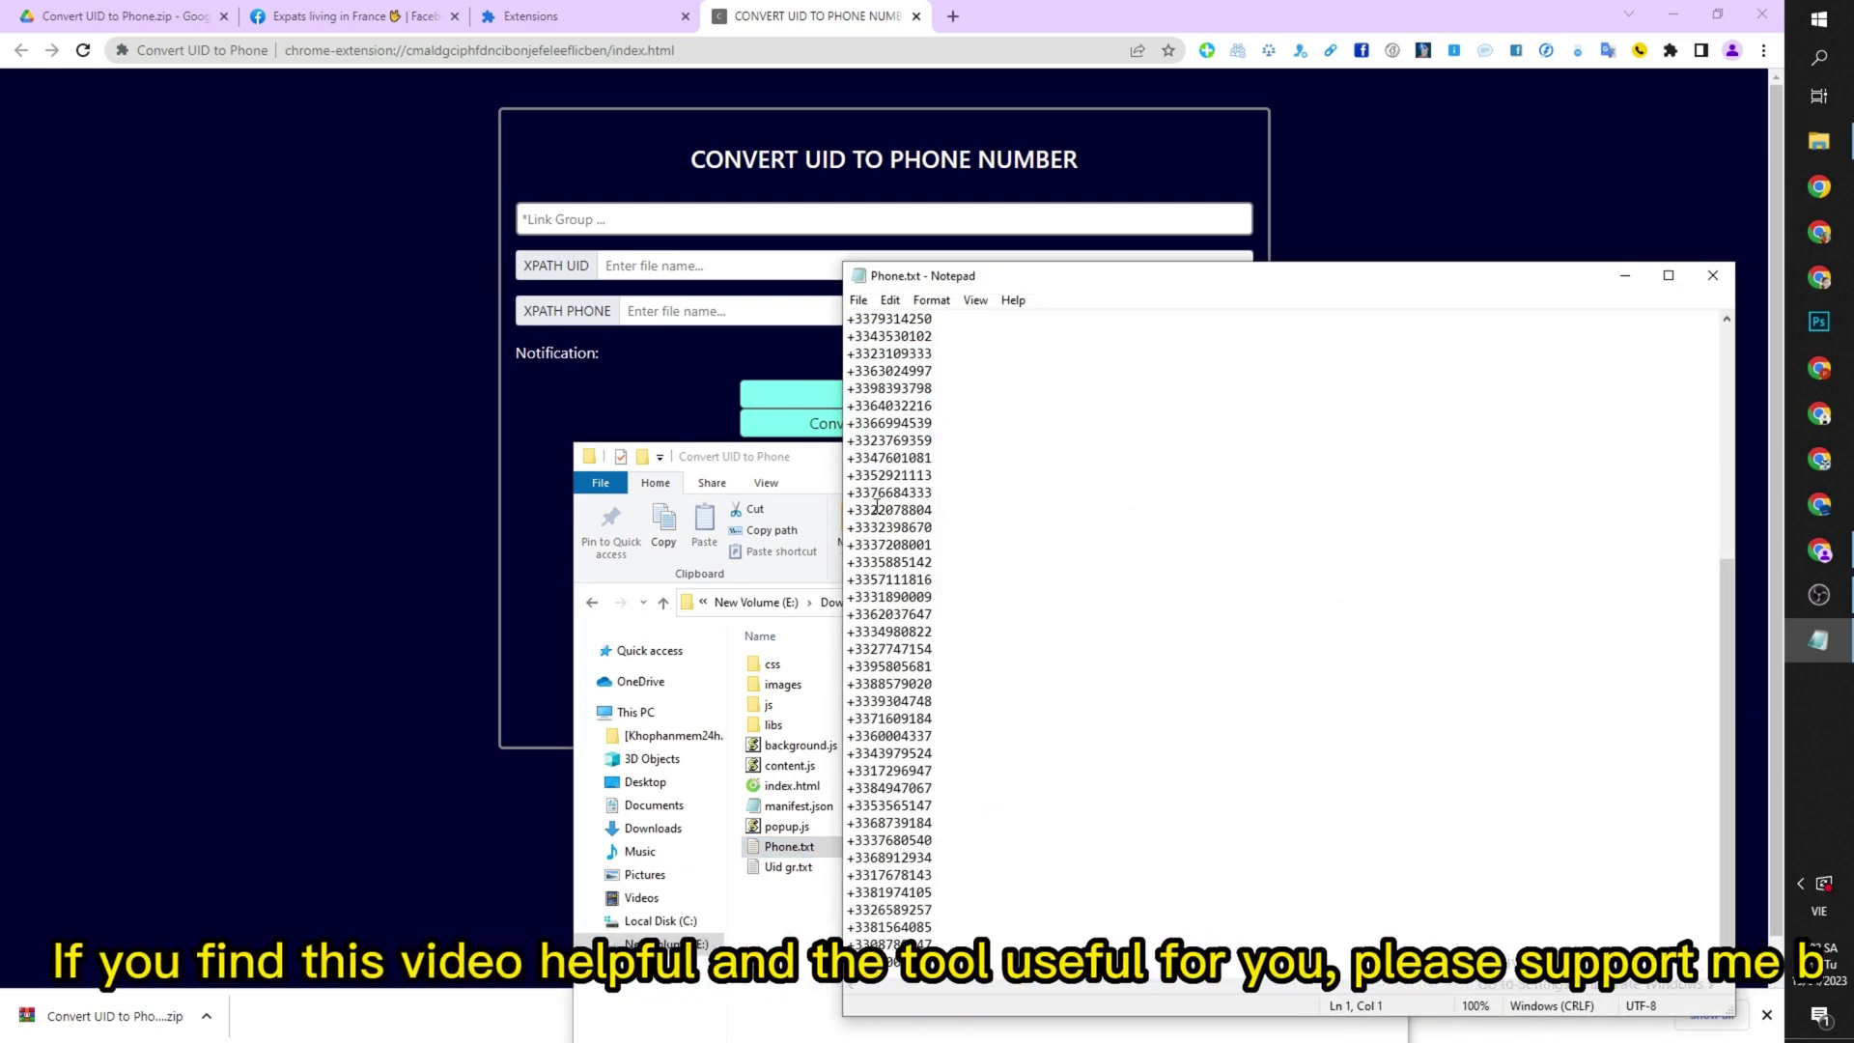
scroll(1103, 579, up, 7)
click(1712, 276)
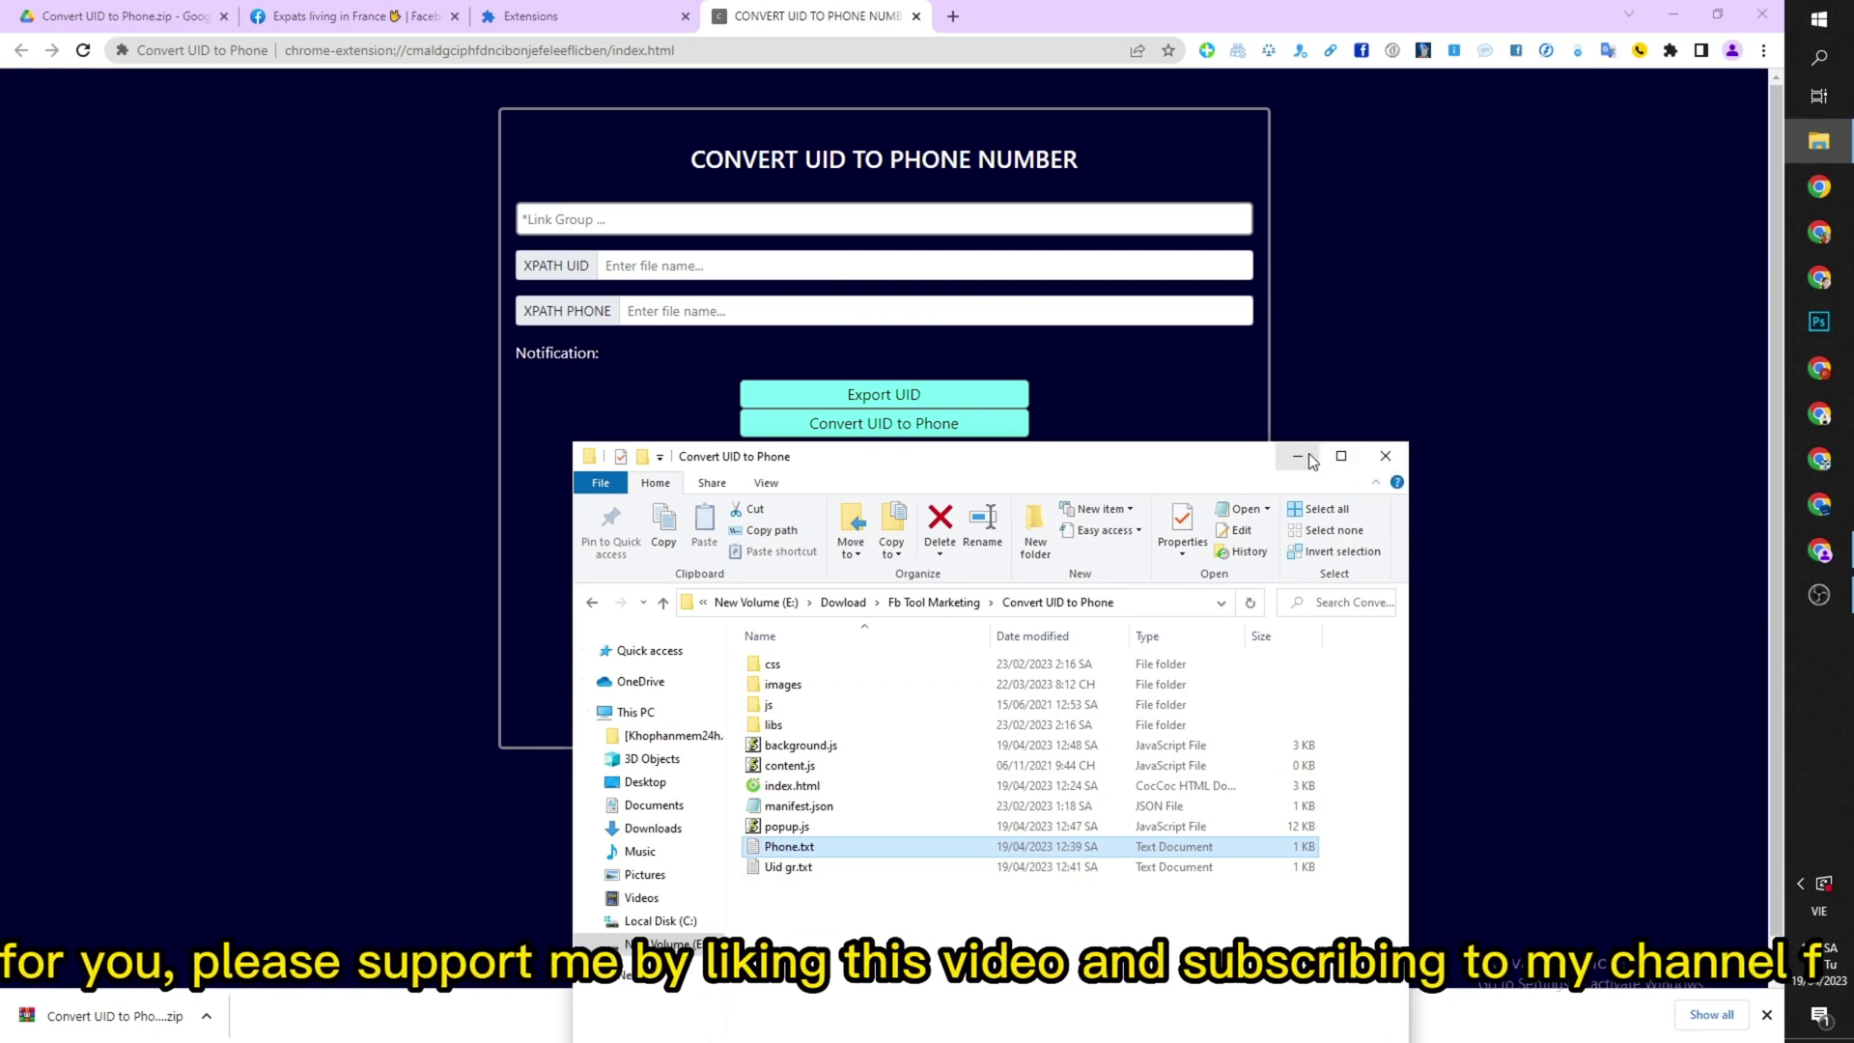
Step: Close the File Explorer window to reveal Chrome's empty Convert UID to Phone form
click(1385, 461)
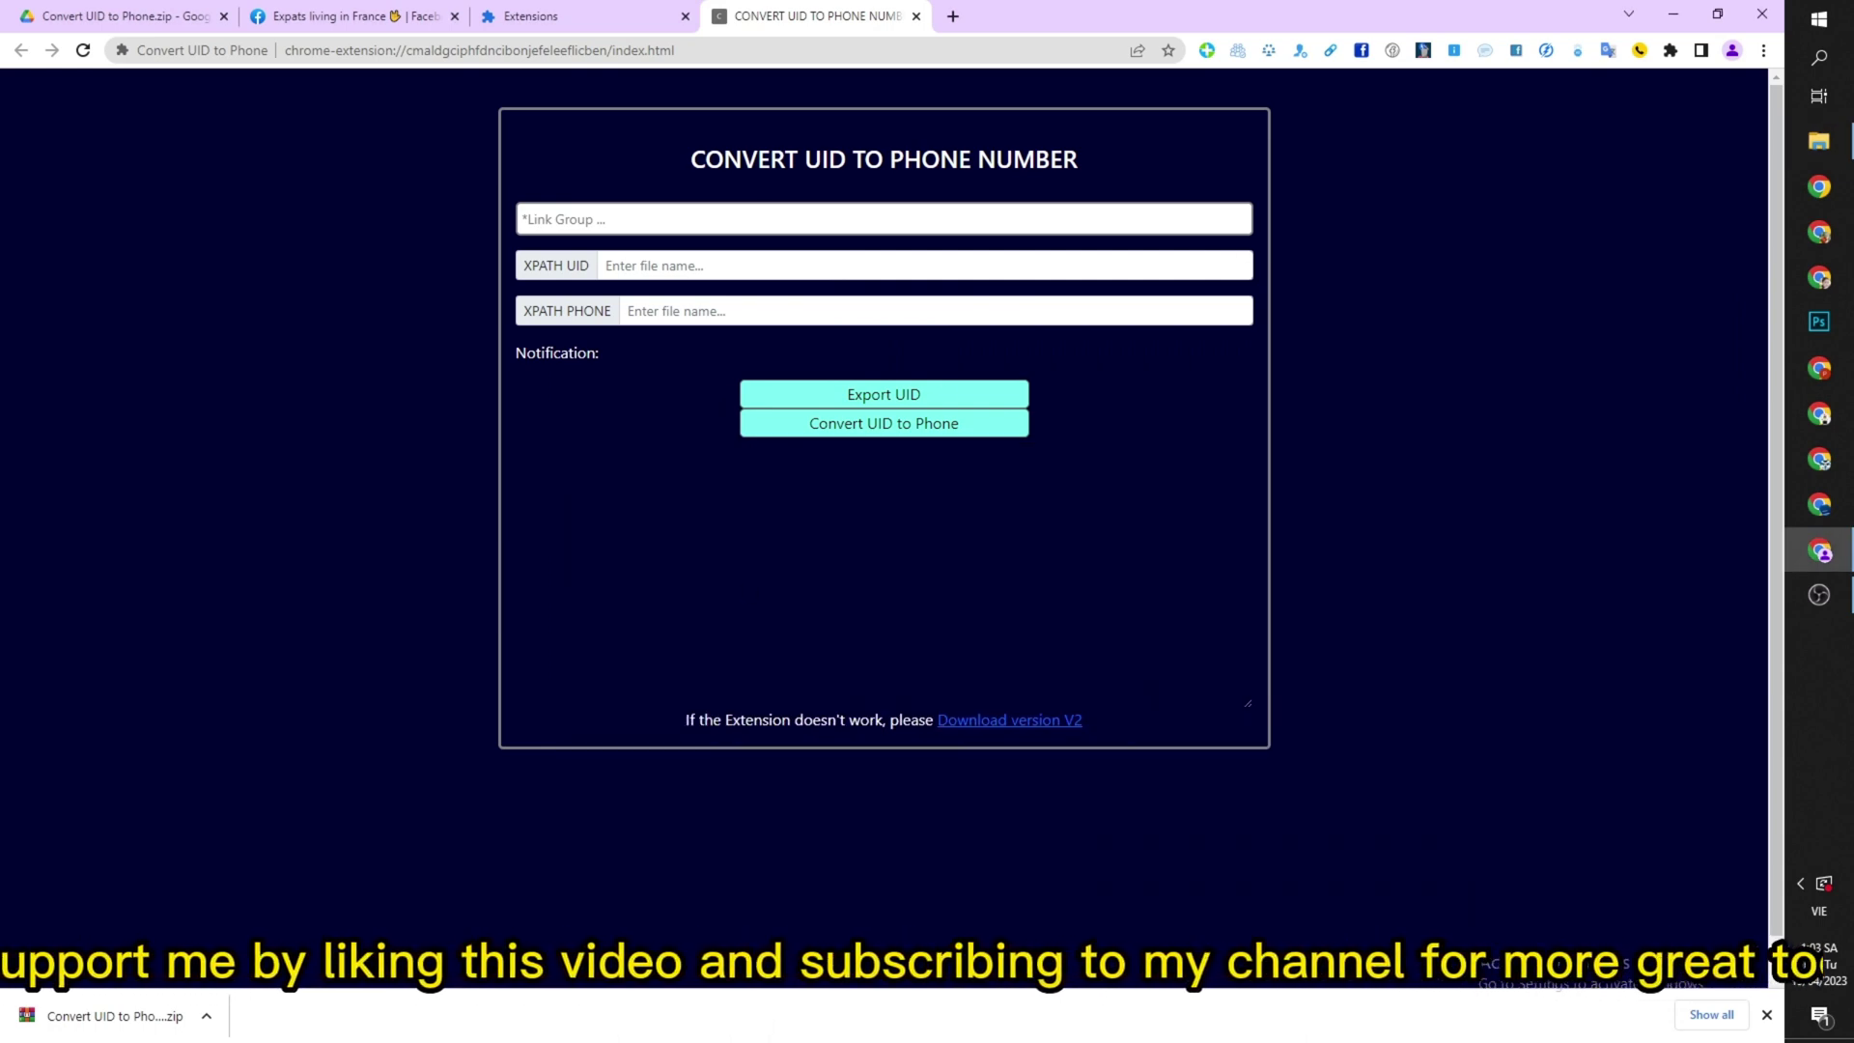